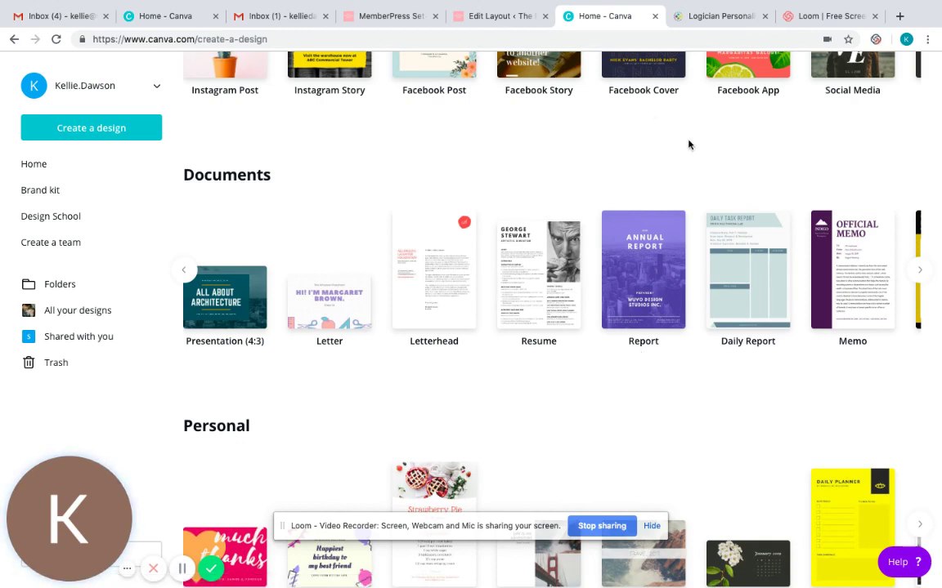
Open the Brand kit and examine its brand colors, including the color code of the light pink swatch, and the fonts section.
scroll(682, 153, "up", 5)
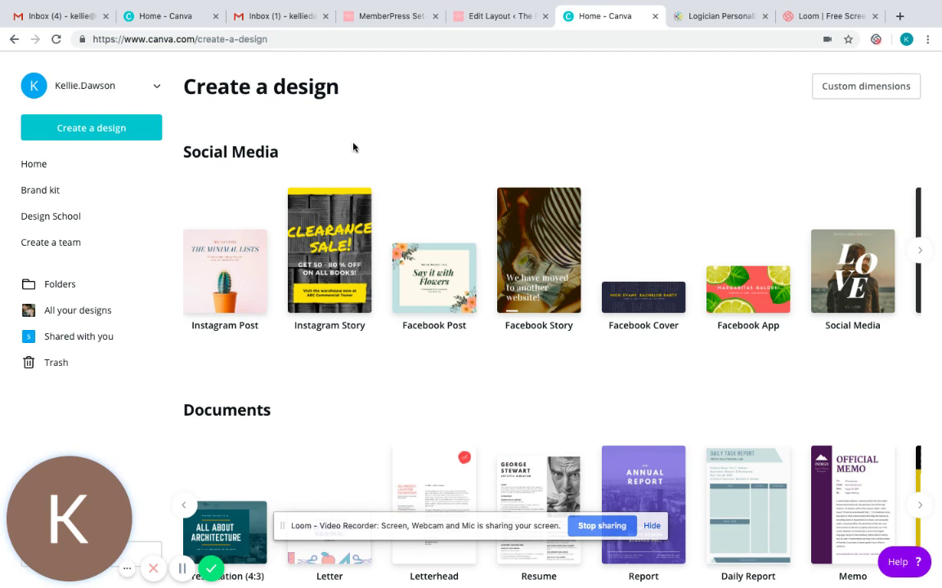
left_click(51, 194)
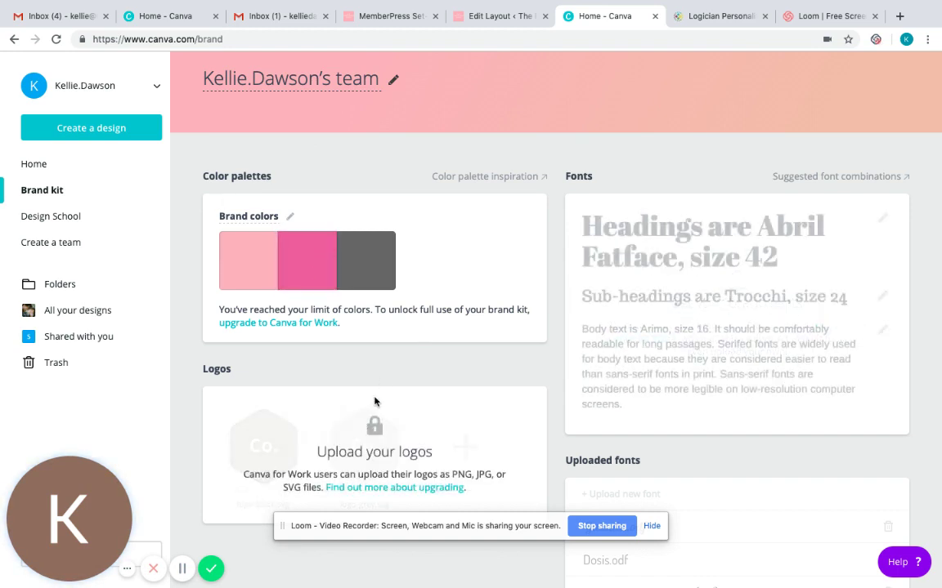
left_click(651, 526)
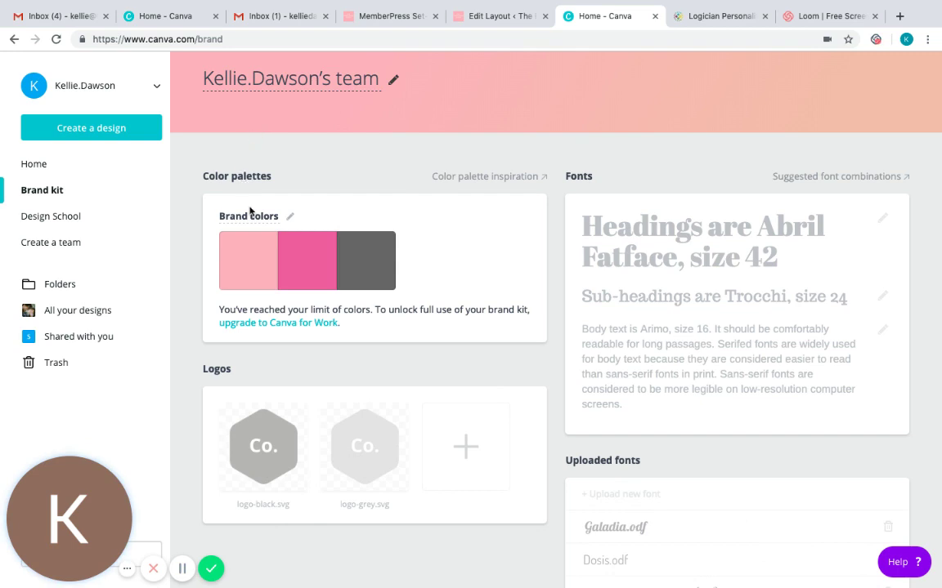
mouse_move(248, 270)
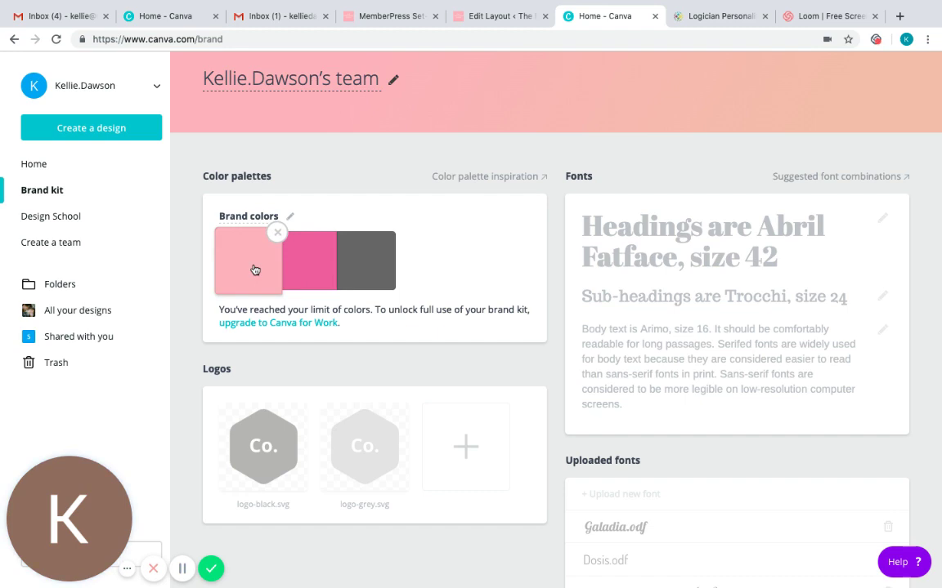
mouse_move(670, 295)
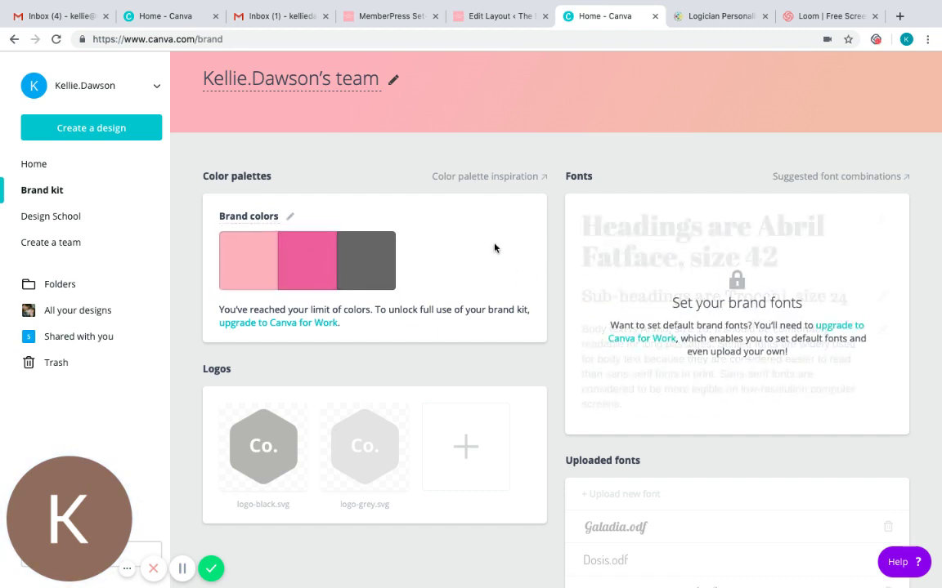
mouse_move(357, 251)
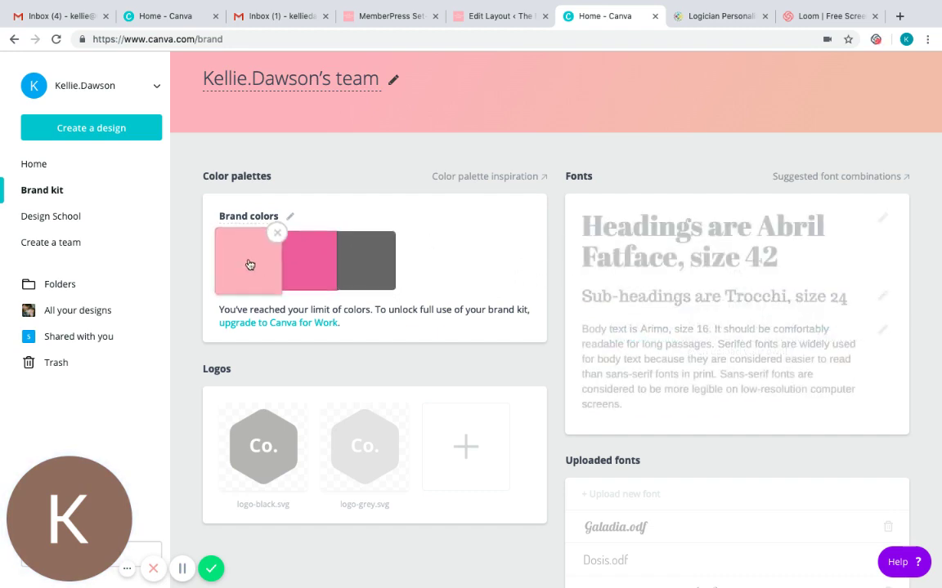
mouse_move(390, 267)
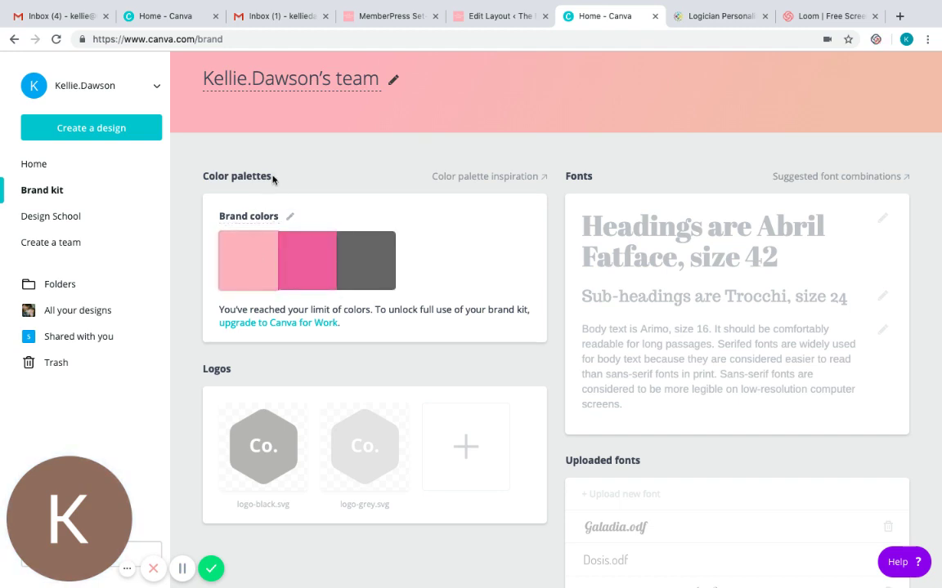
left_click(242, 270)
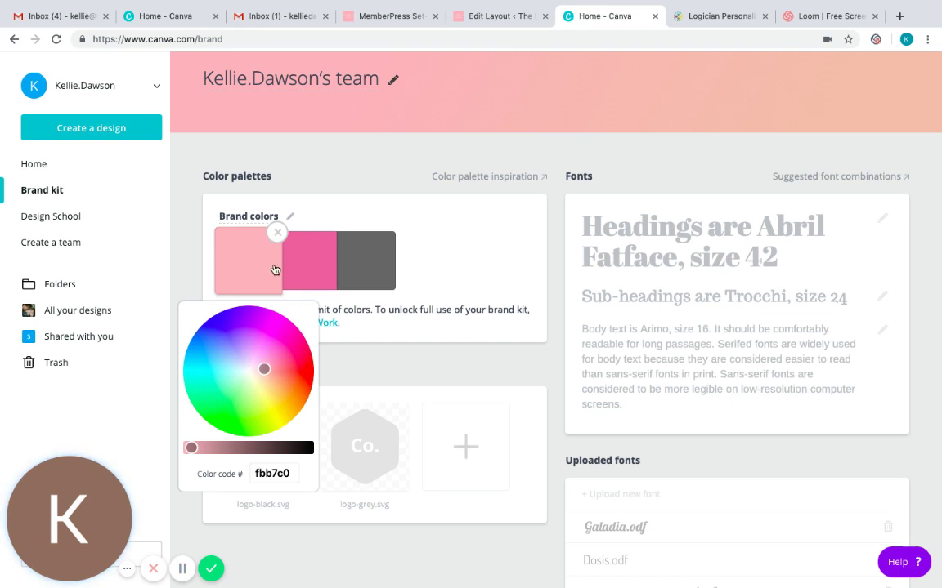
left_click(488, 259)
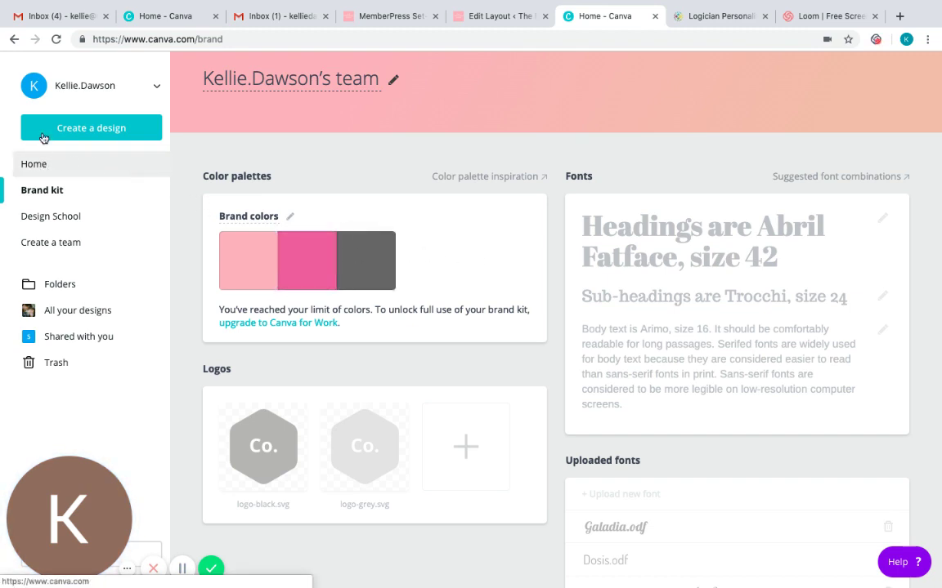
Browse all available design types from the home page, looking through the Documents, Personal, Education, Marketing and Events categories.
left_click(42, 166)
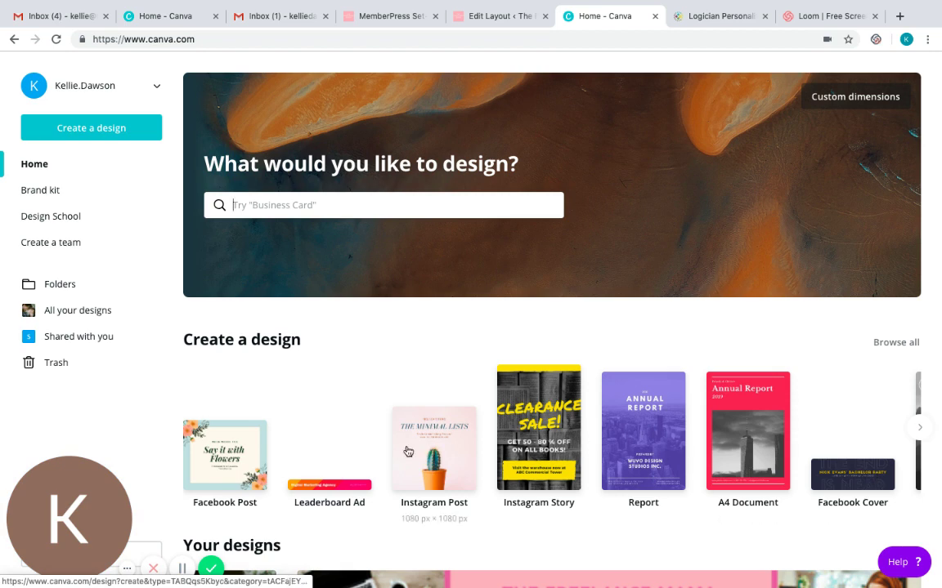
left_click(898, 344)
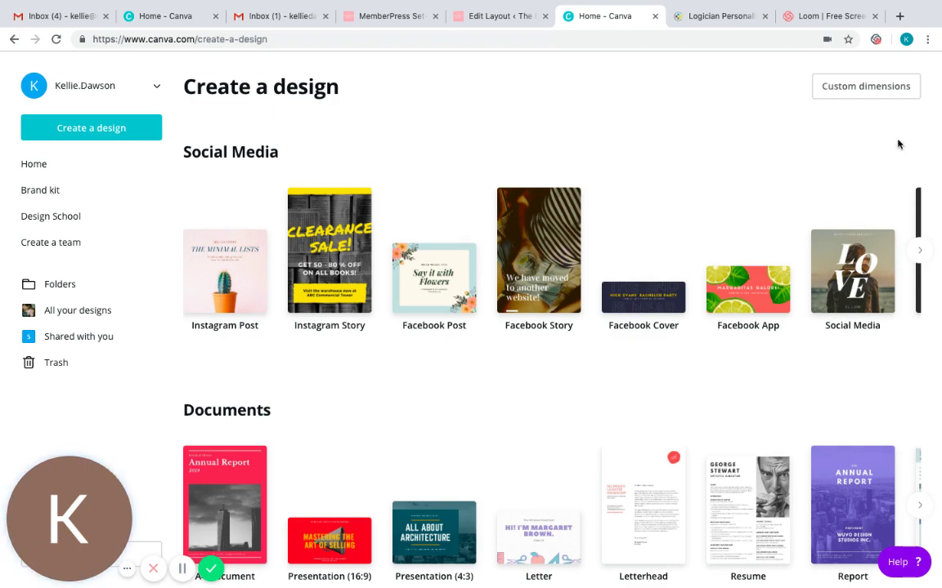
scroll(897, 144, "down", 5)
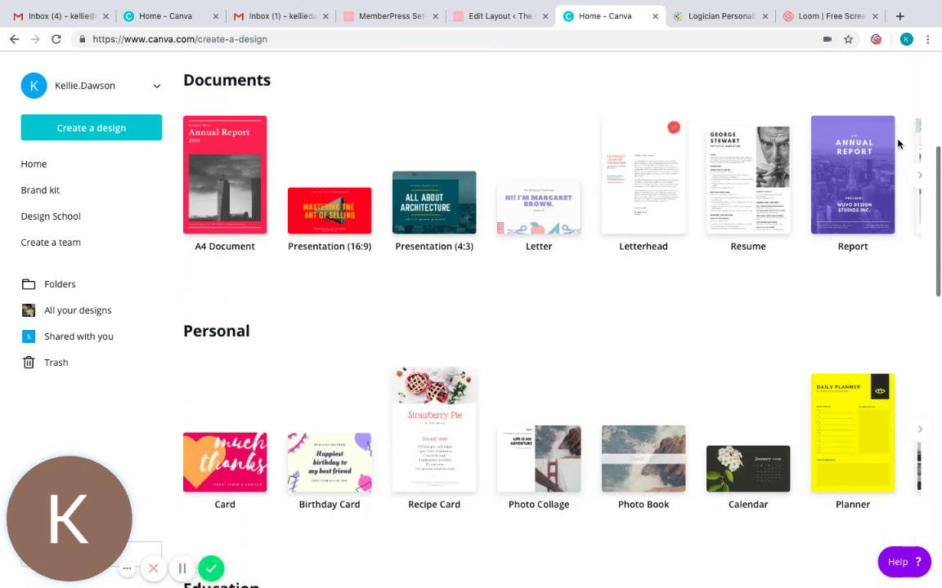
scroll(897, 144, "down", 3)
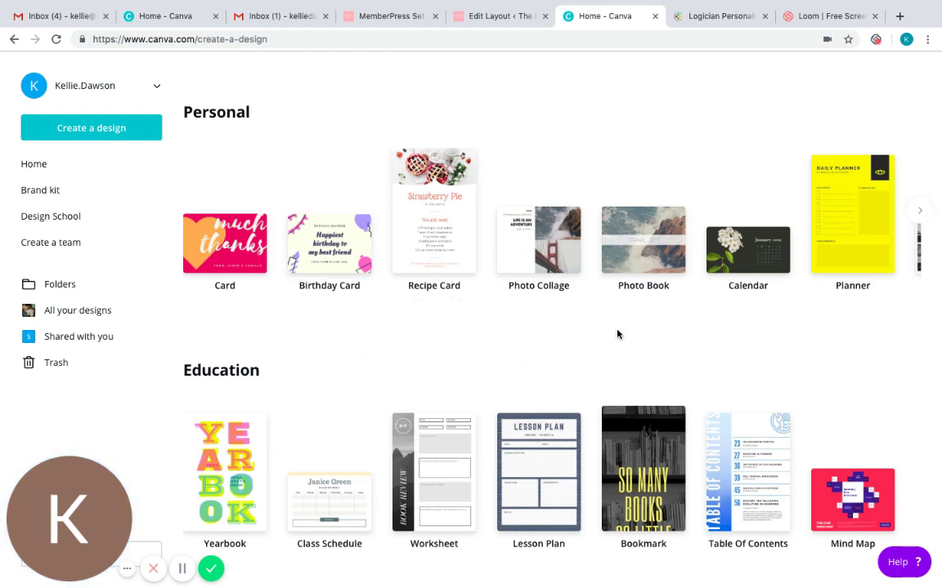
scroll(617, 334, "down", 3)
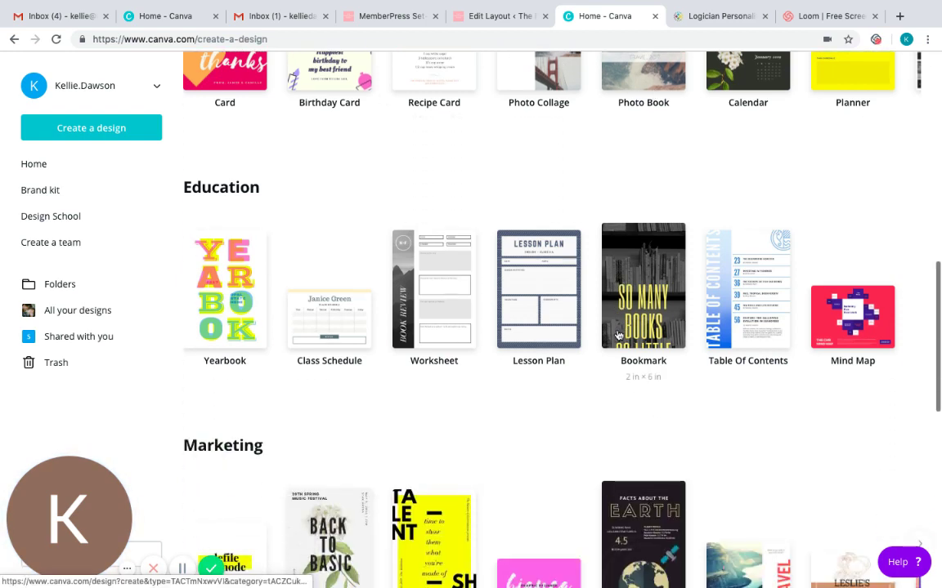
scroll(617, 334, "down", 2)
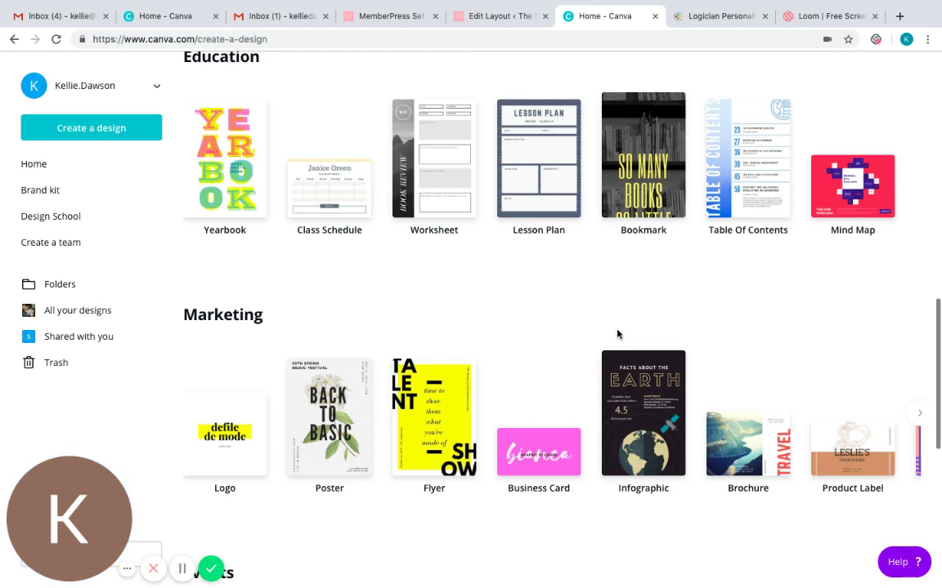
scroll(618, 334, "down", 3)
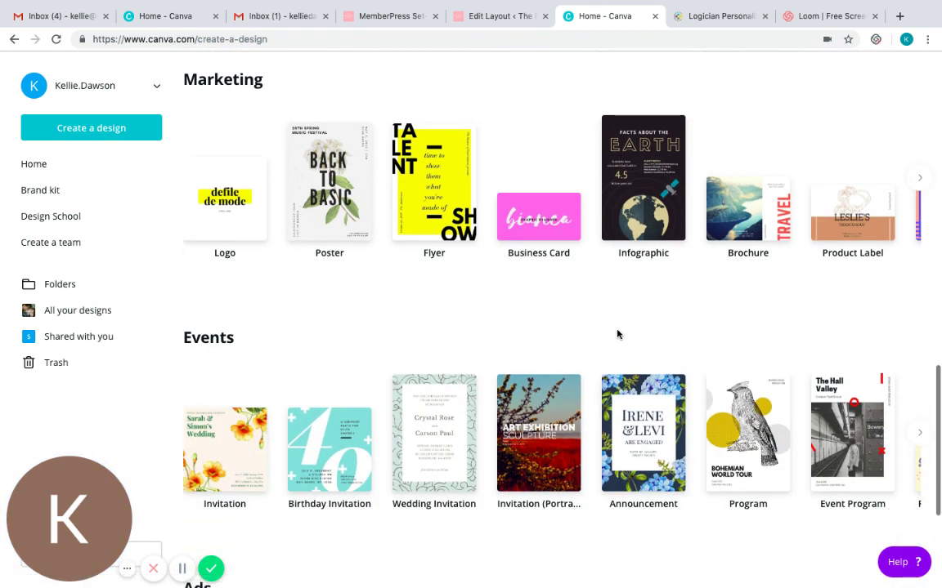
scroll(617, 334, "down", 2)
scroll(618, 335, "up", 2)
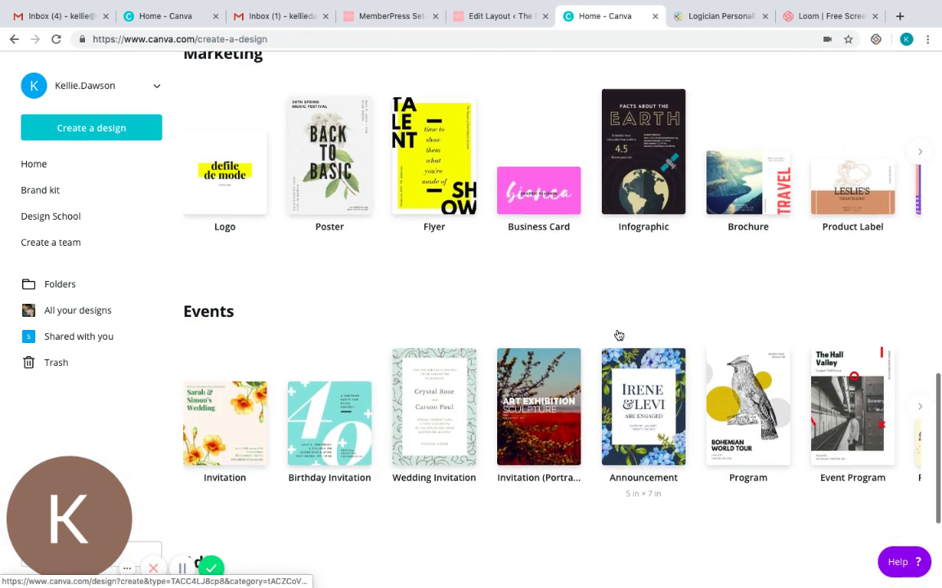
Start a new Report design from the Documents category.
scroll(619, 335, "up", 7)
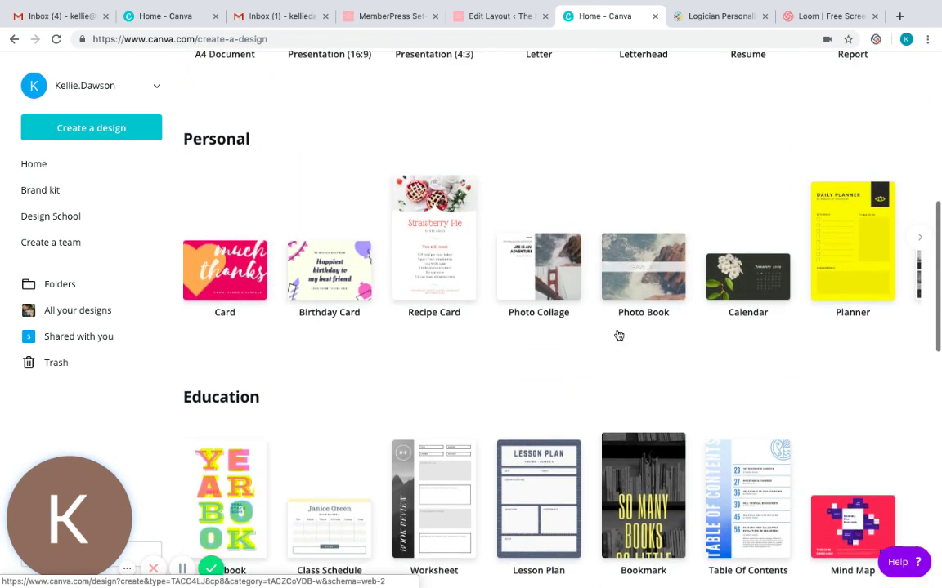
scroll(617, 335, "up", 4)
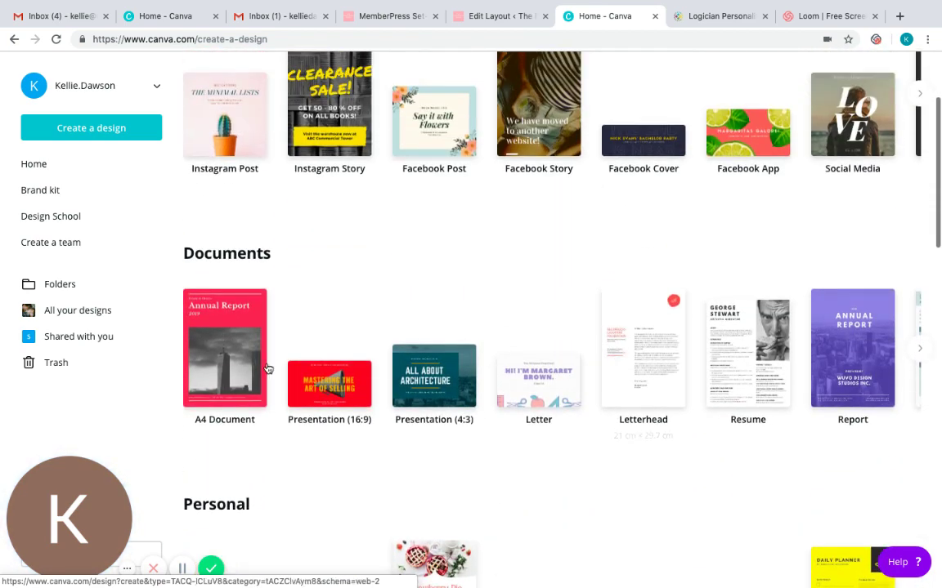
left_click(922, 353)
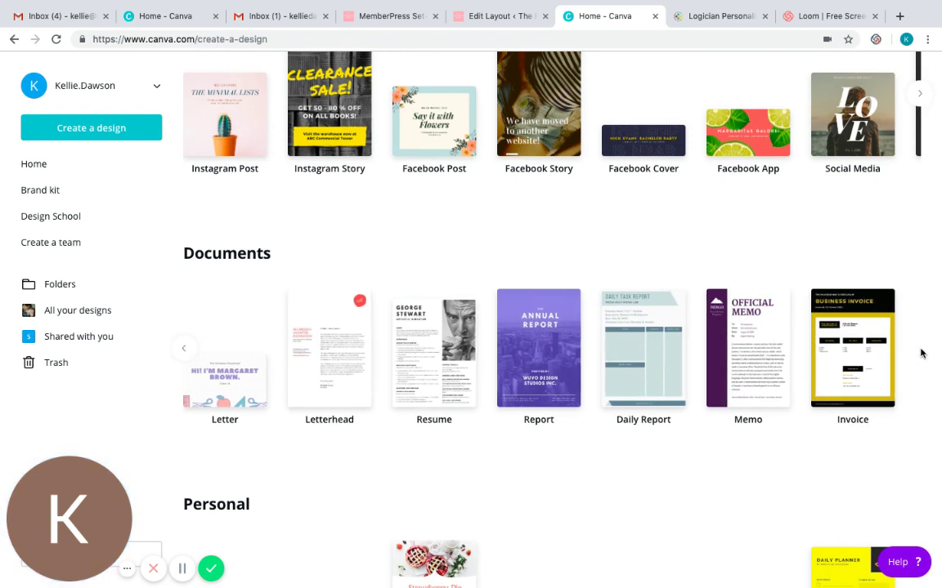
left_click(545, 338)
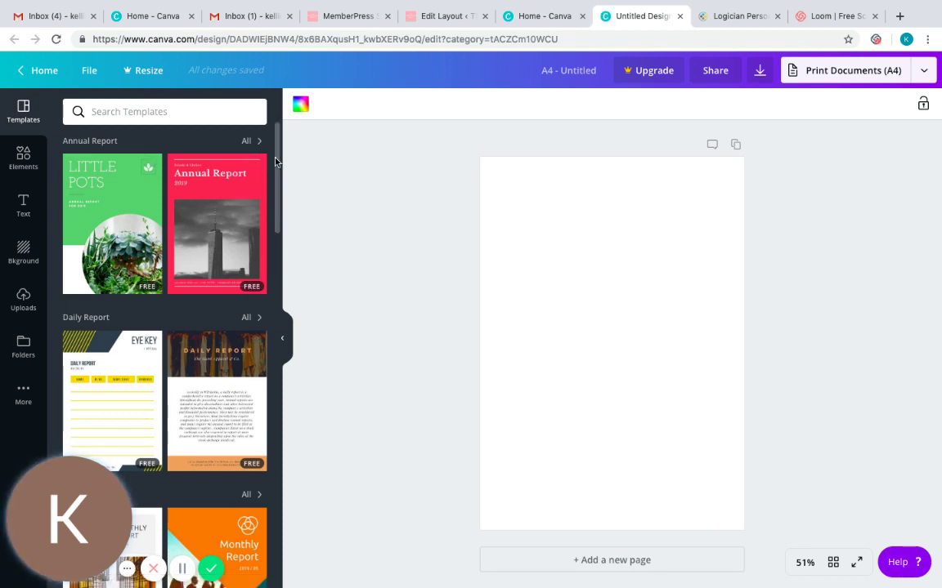
Apply the Little Pots cover from the Green and White Annual Report template, and add a second page with its Director's Statement layout.
left_click_drag(276, 162, 250, 384)
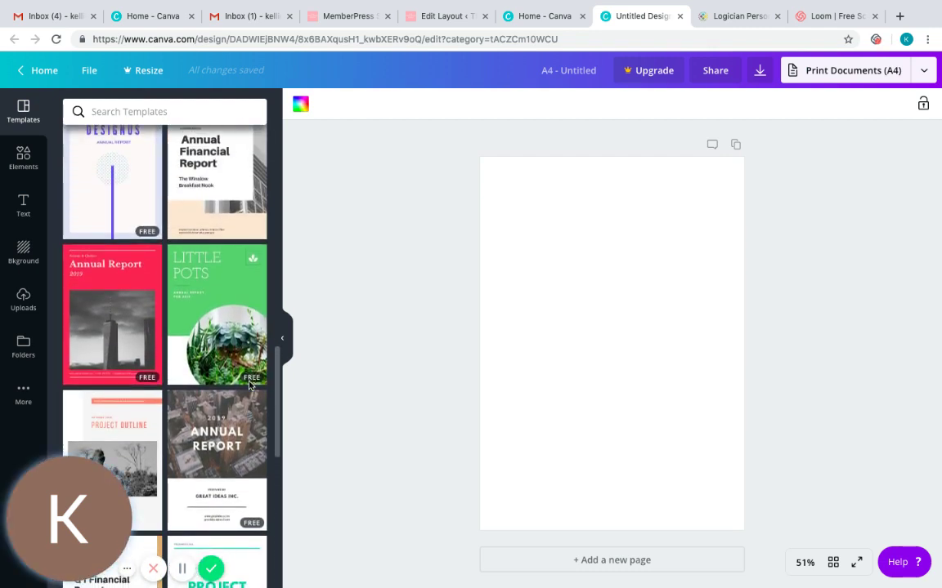
left_click(221, 314)
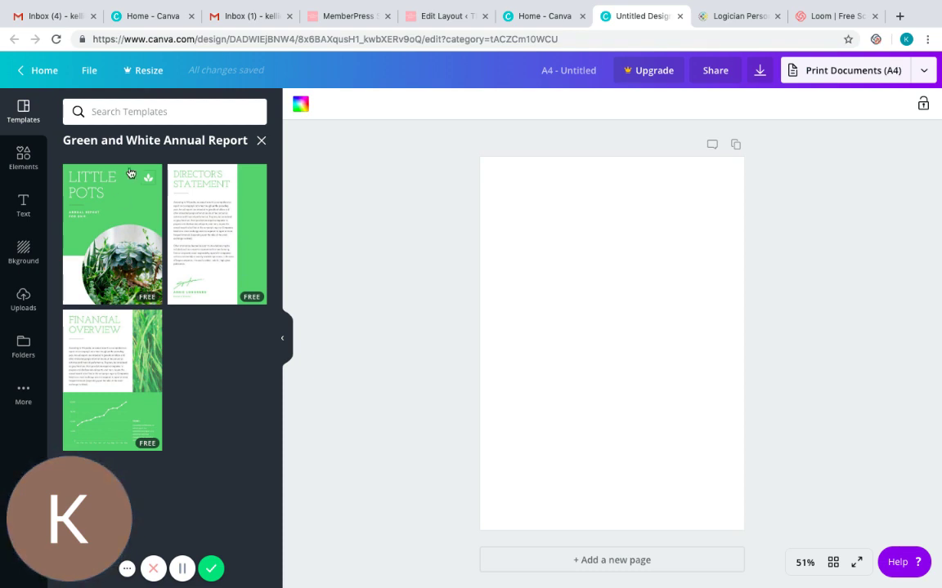
left_click_drag(106, 208, 563, 201)
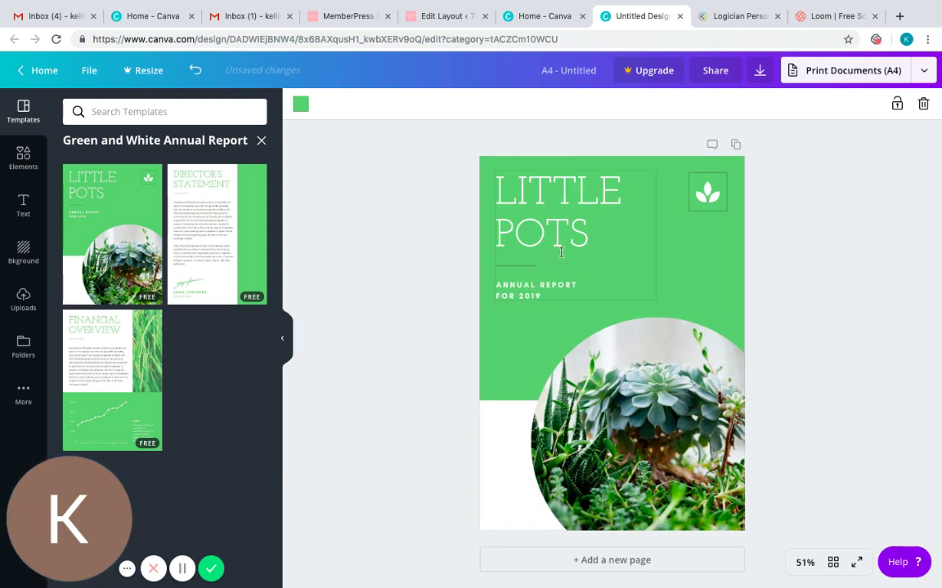
left_click(608, 559)
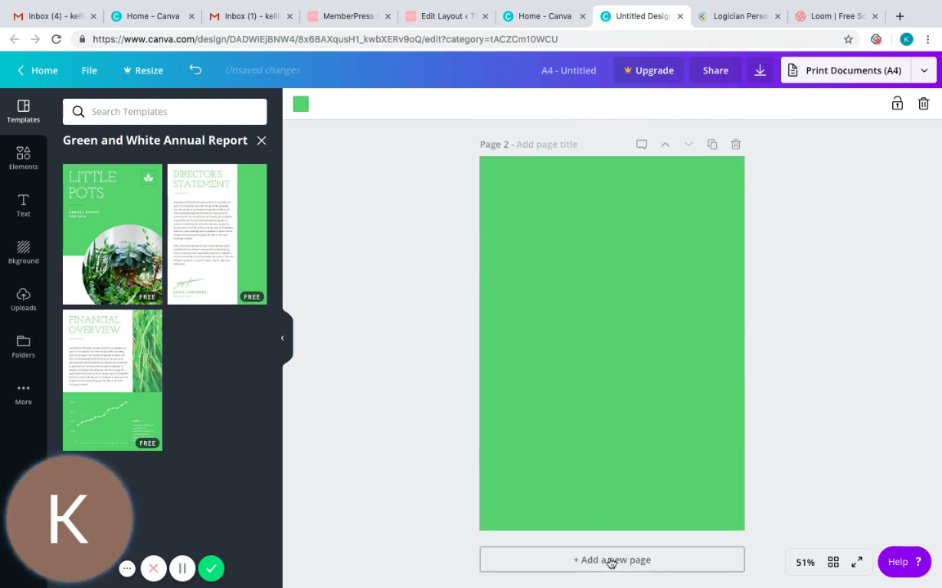
left_click_drag(219, 242, 573, 272)
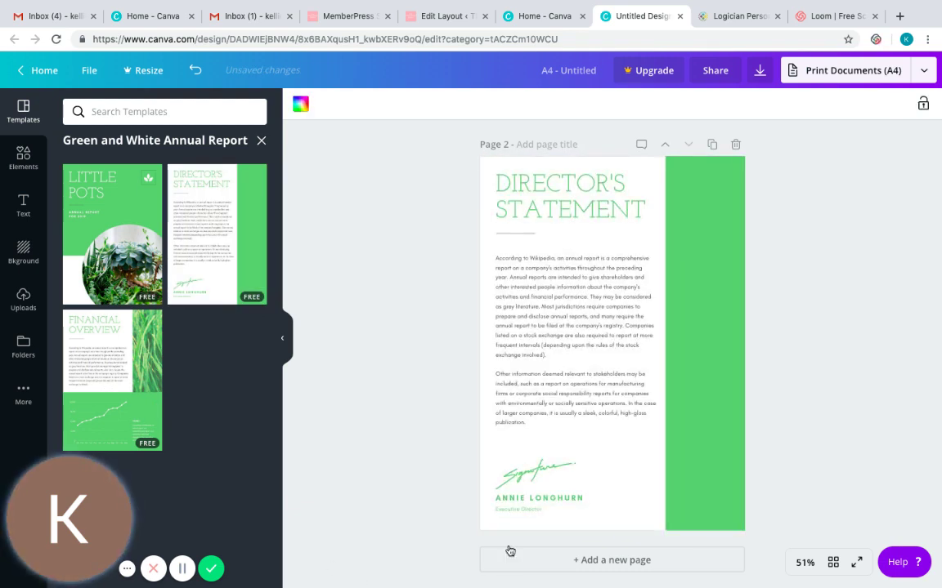
Add a third page using the "About Digipatron Promotional Media" layout from the Lavender Buildings Social Media Report template.
left_click(262, 144)
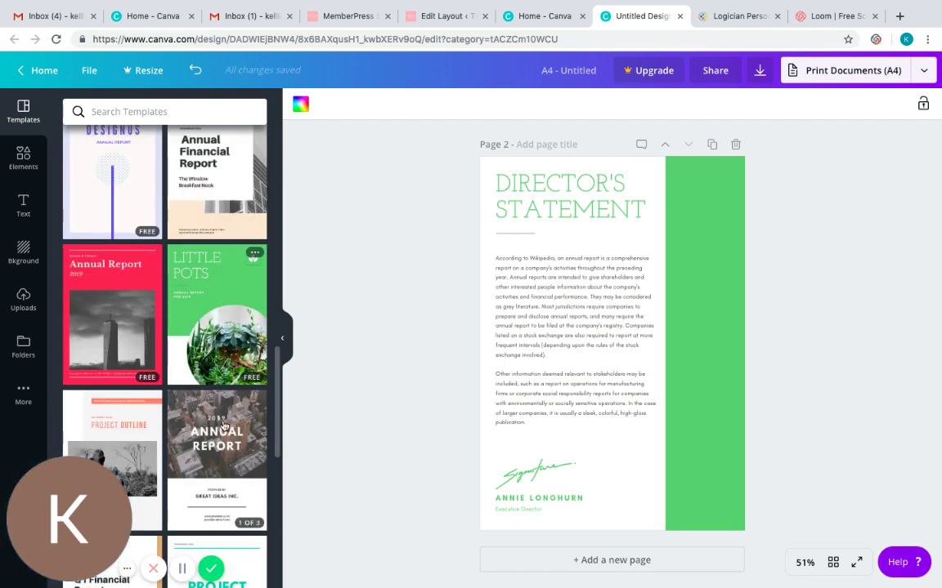
left_click_drag(277, 405, 270, 523)
scroll(270, 523, "down", 2)
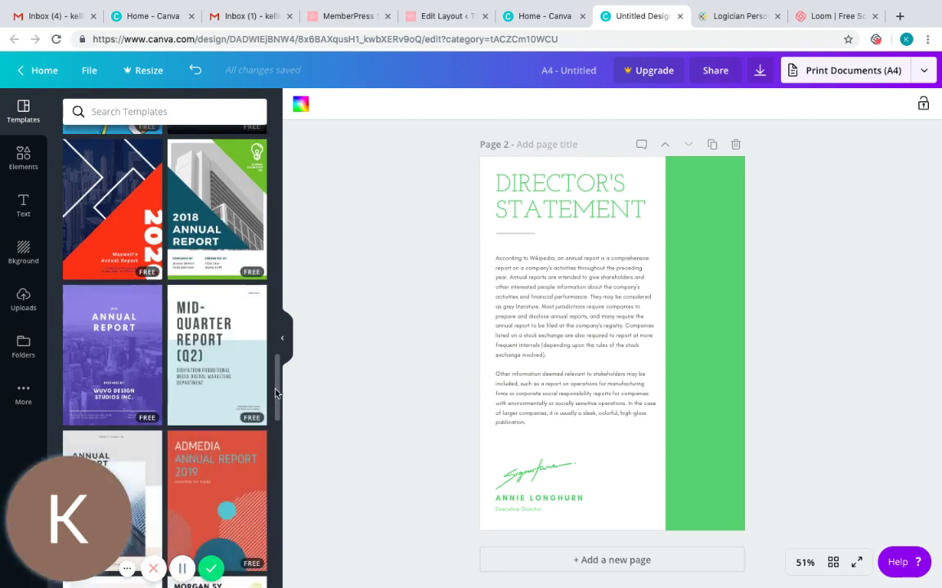
scroll(276, 400, "down", 2)
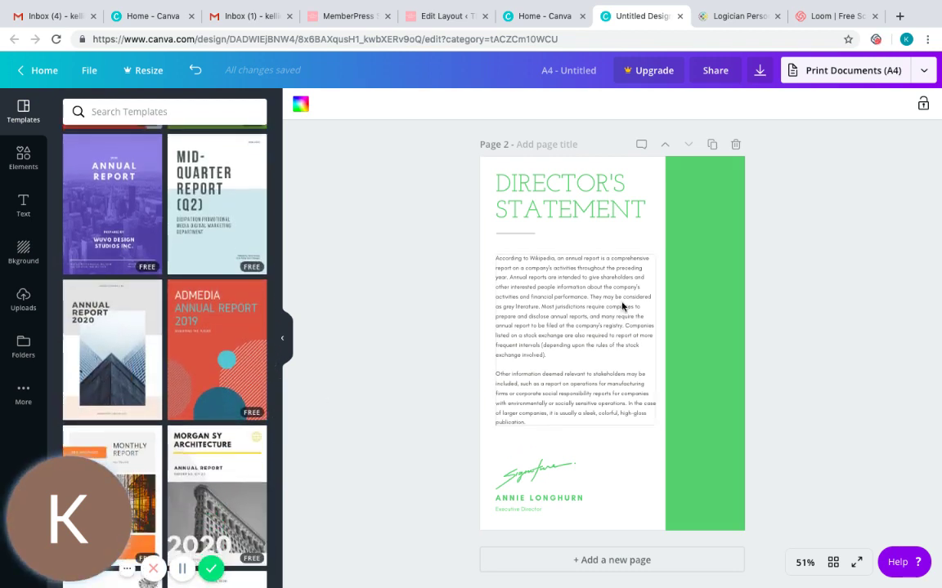
left_click(219, 205)
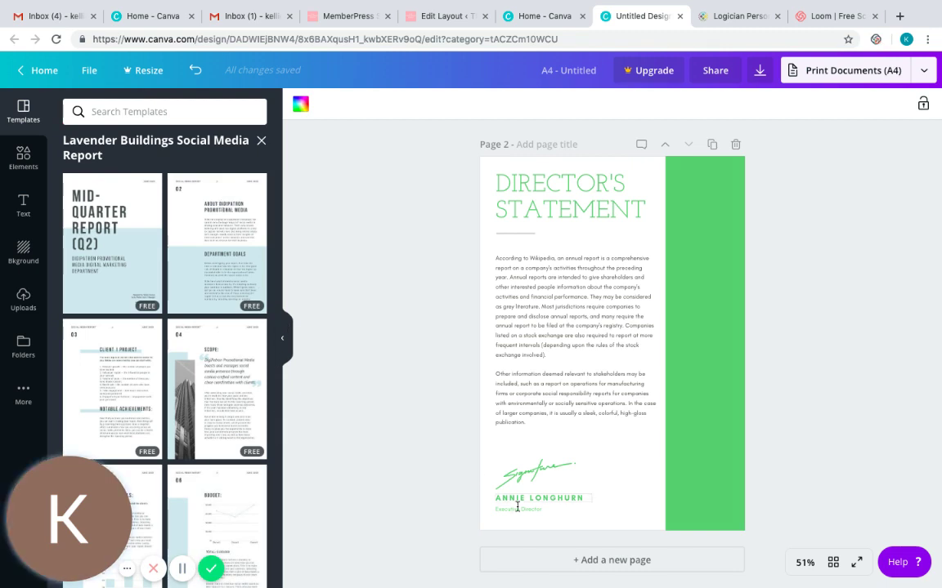
left_click(613, 562)
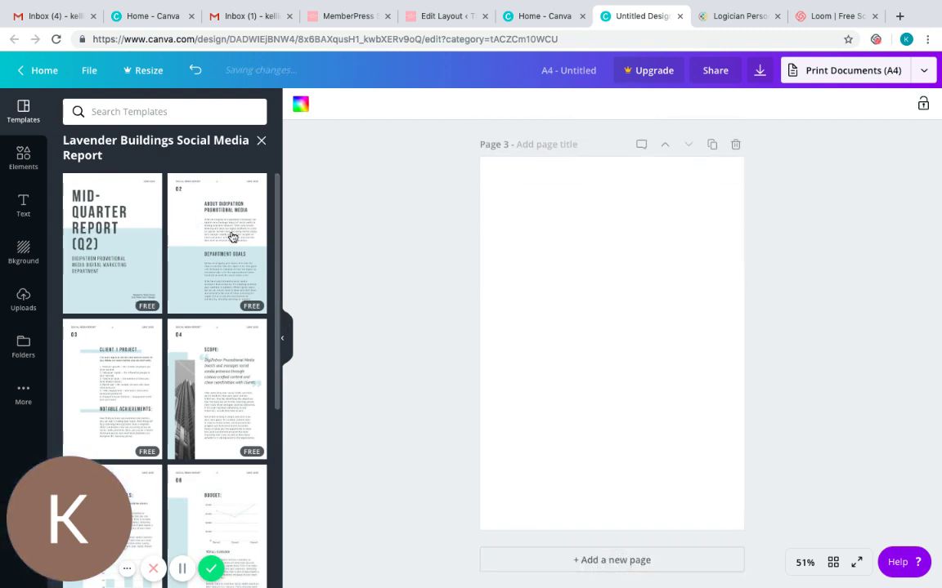
left_click_drag(202, 250, 536, 247)
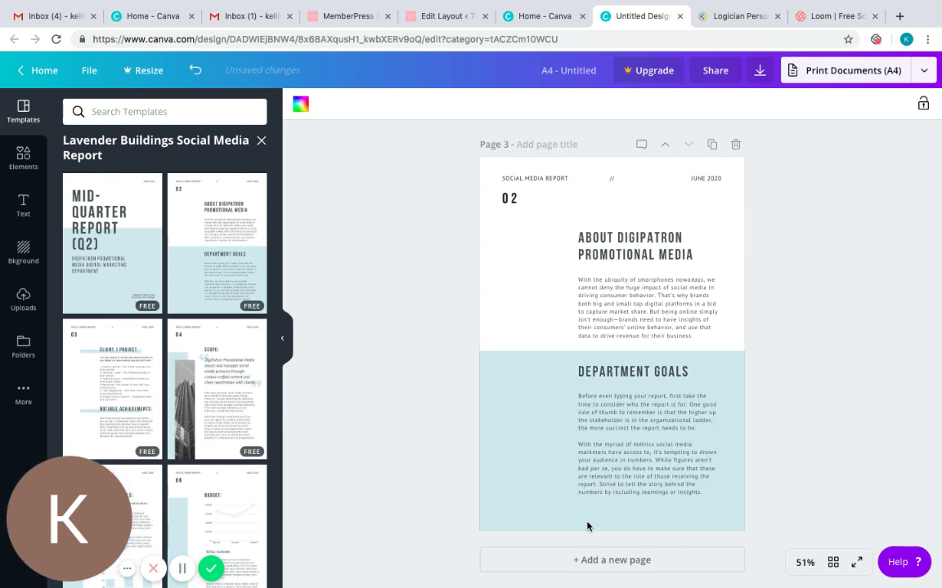
Add a fourth page using the "Digipatron Social Media Team 1" layout numbered 10 from the same template.
left_click(618, 563)
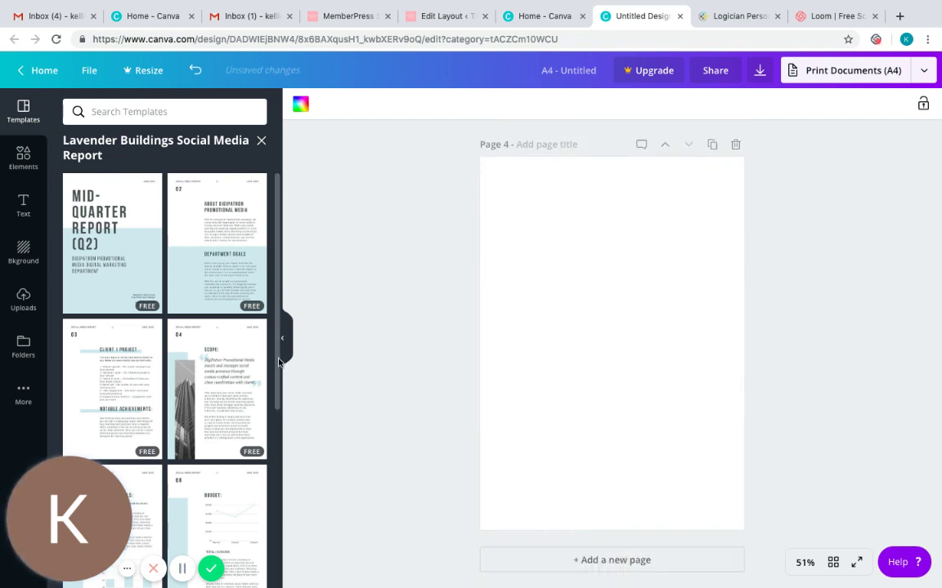
left_click_drag(277, 362, 276, 562)
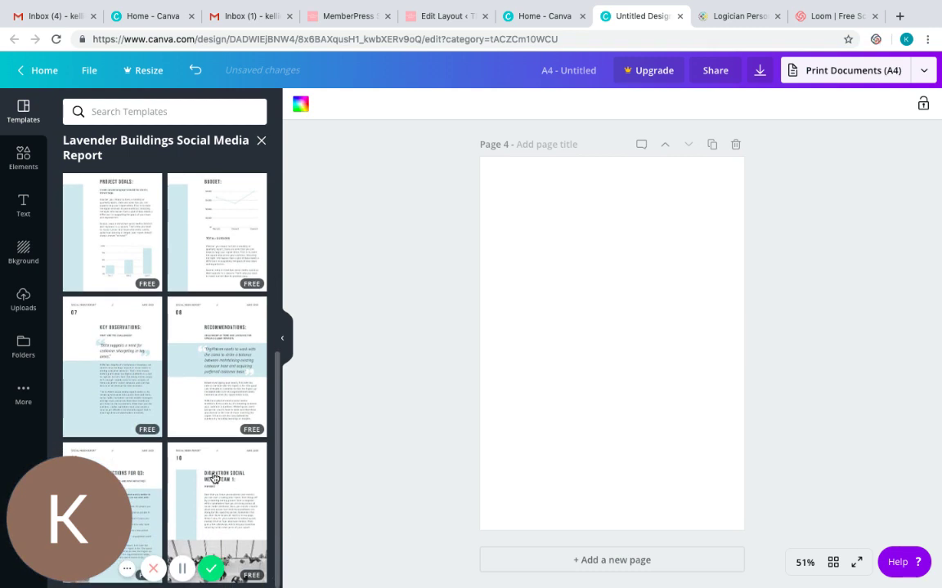
left_click_drag(225, 492, 553, 269)
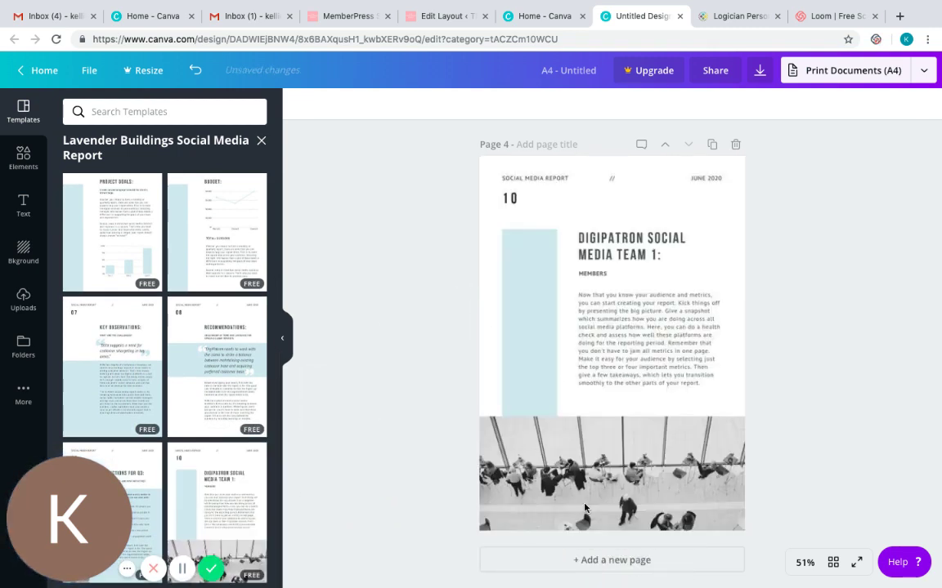
Add a fifth page using the "Projections for Q3" layout numbered 09 from the Lavender Buildings Social Media Report template.
left_click(610, 561)
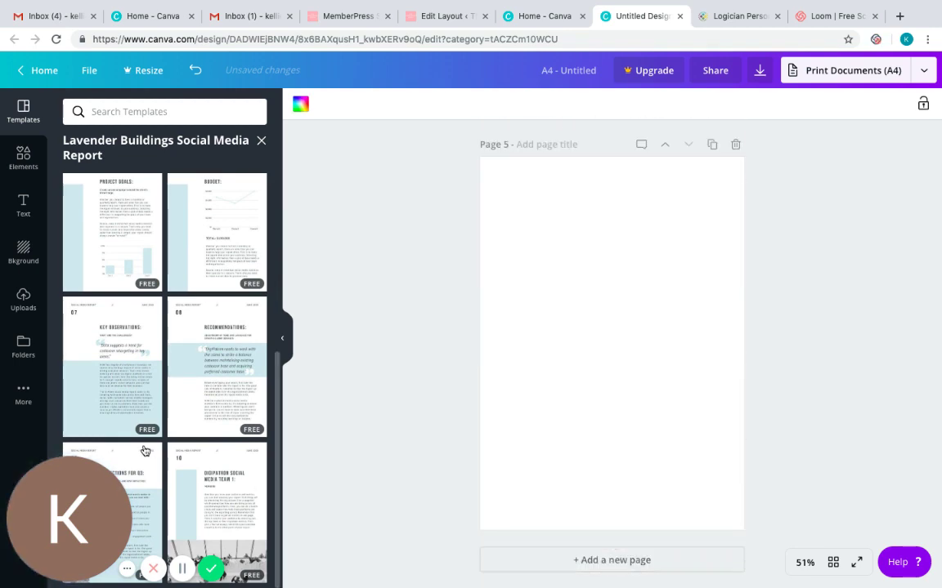
left_click_drag(129, 456, 559, 207)
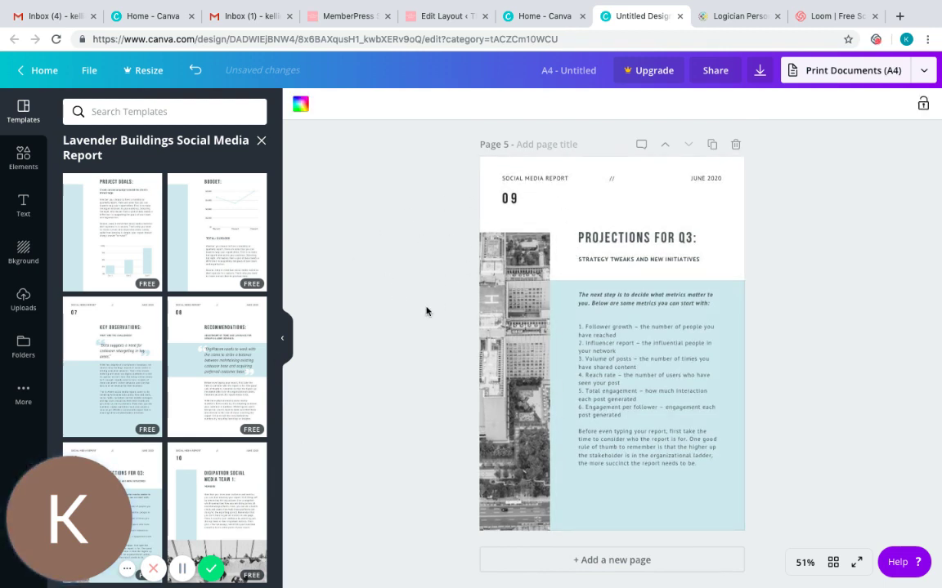
Recolor the green background block on the Little Pots cover page with the light pink brand color.
scroll(821, 302, "up", 3)
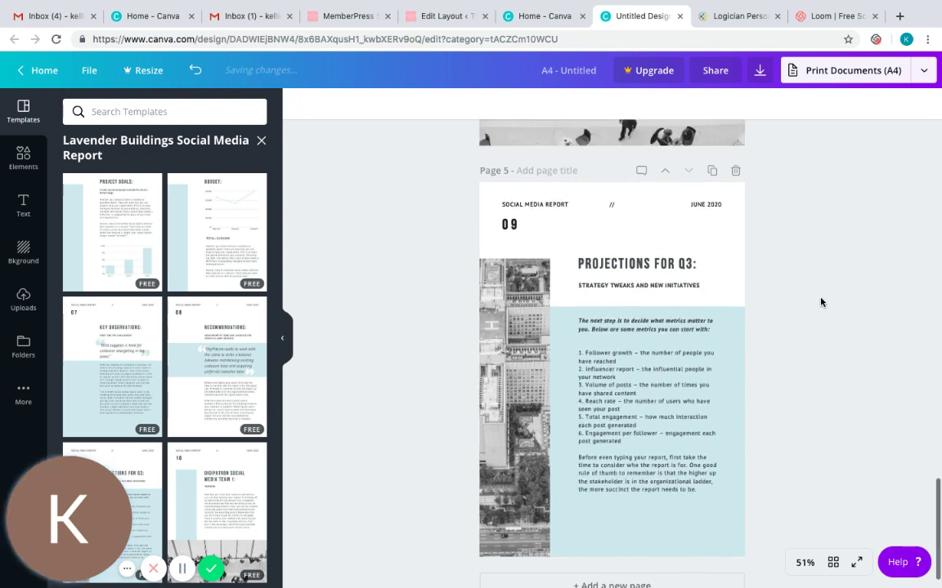
scroll(821, 302, "up", 12)
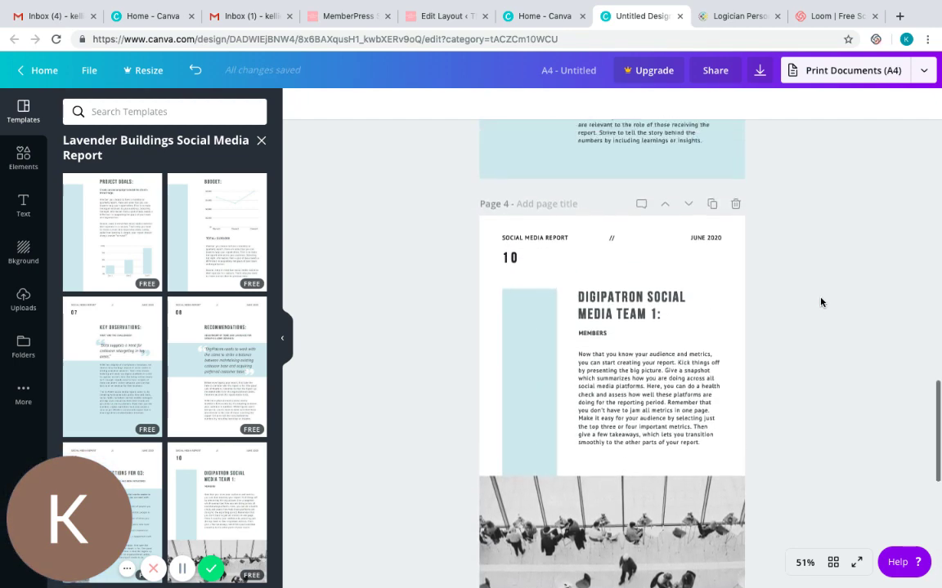
scroll(821, 302, "up", 12)
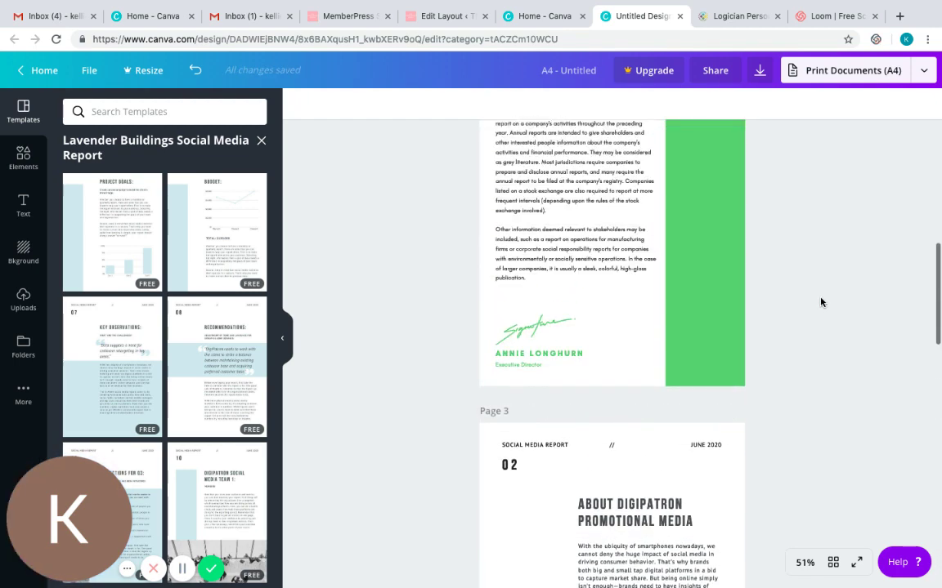
scroll(820, 303, "up", 5)
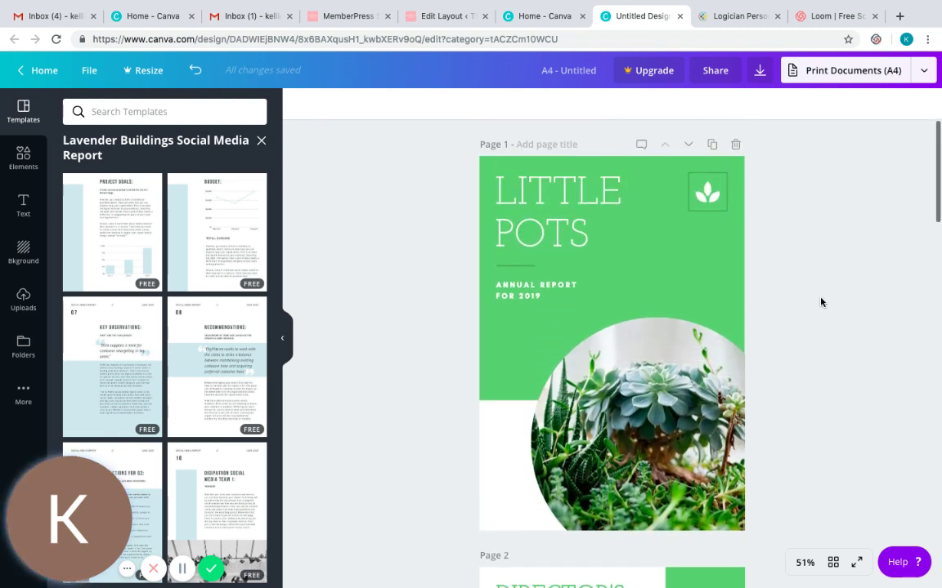
left_click(281, 343)
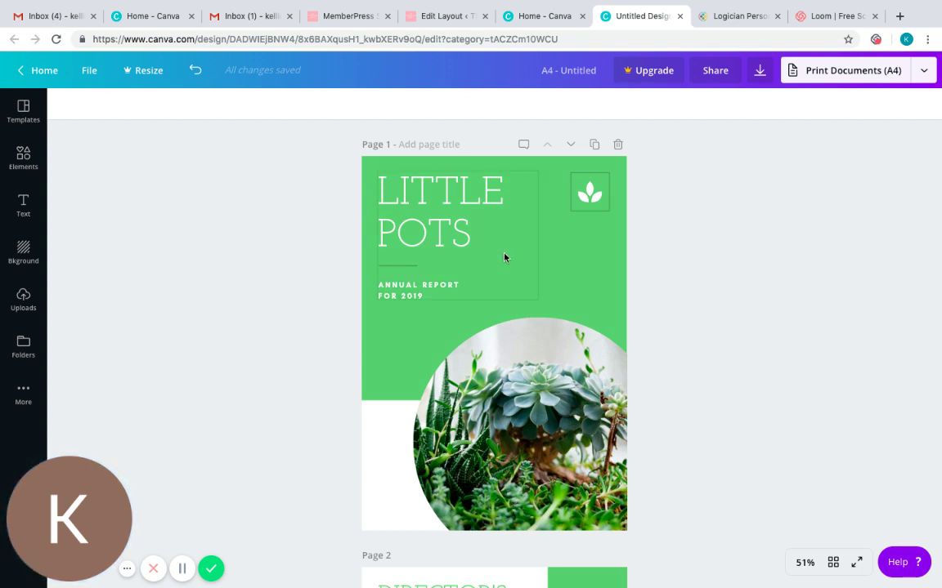
left_click(594, 284)
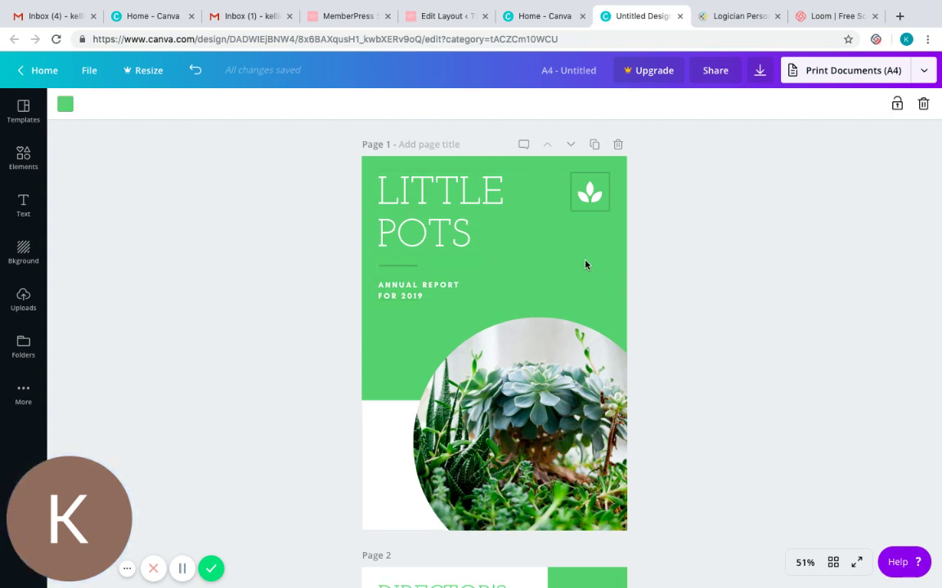
left_click(65, 105)
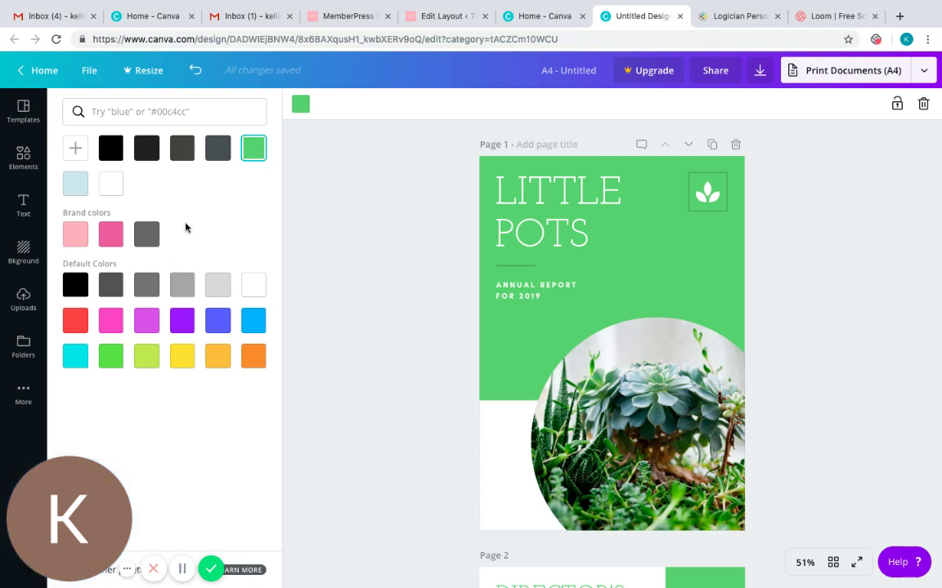
left_click(75, 236)
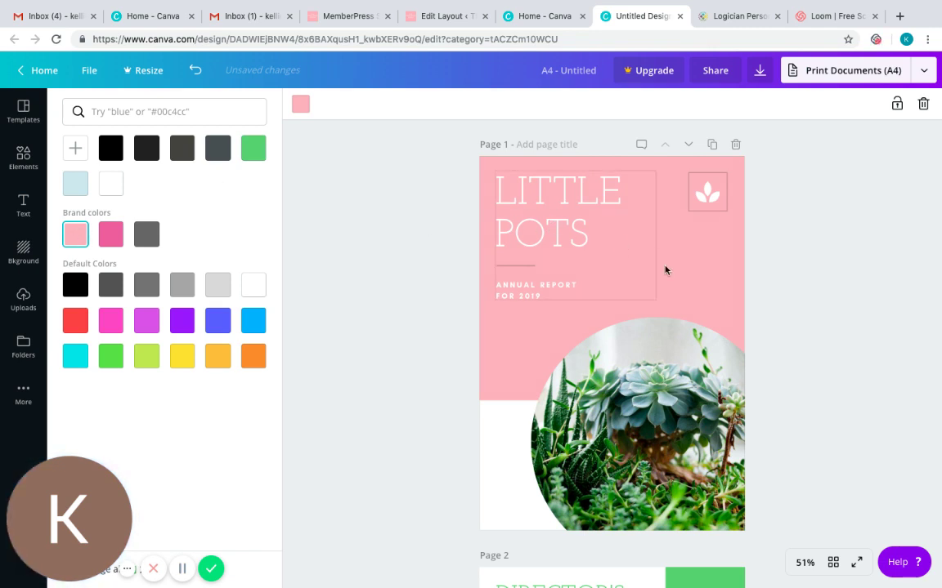
left_click(797, 313)
Change the green vertical band beside the Director's Statement on page 2 to the light pink brand color.
scroll(805, 314, "down", 4)
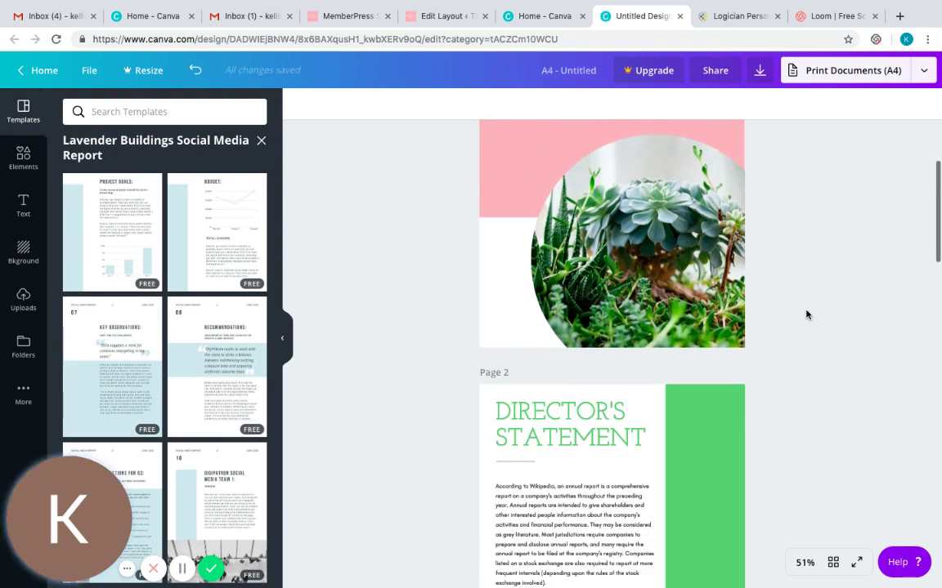
scroll(806, 315, "down", 3)
left_click(715, 213)
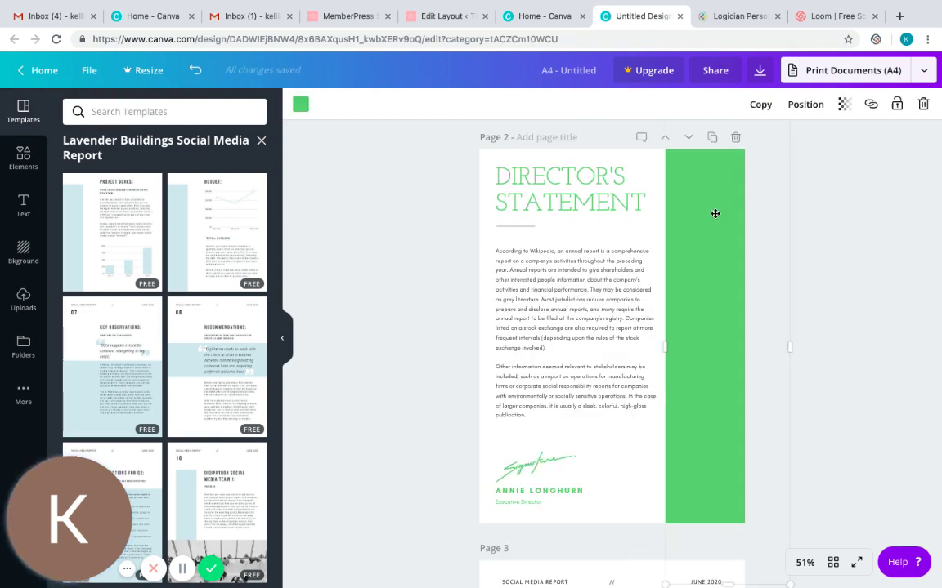
left_click(301, 106)
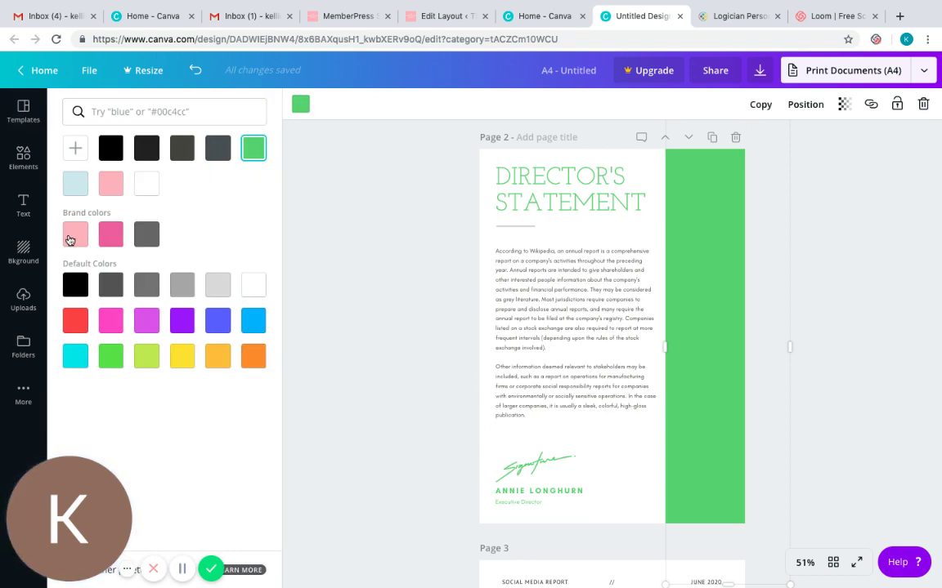
left_click(71, 239)
left_click(828, 298)
Recolor the light blue Department Goals block on page 3 with the light pink brand color.
scroll(828, 299, "down", 2)
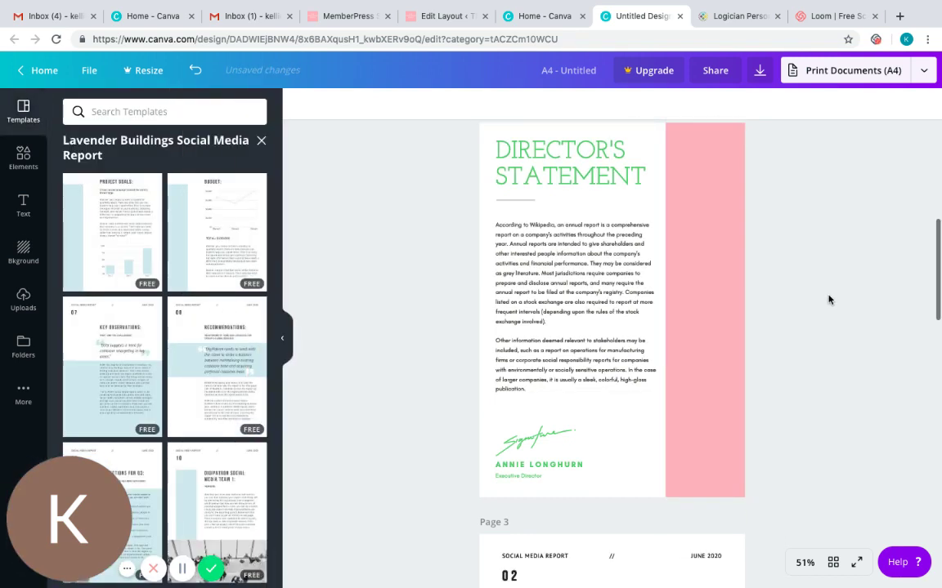
scroll(828, 300, "down", 5)
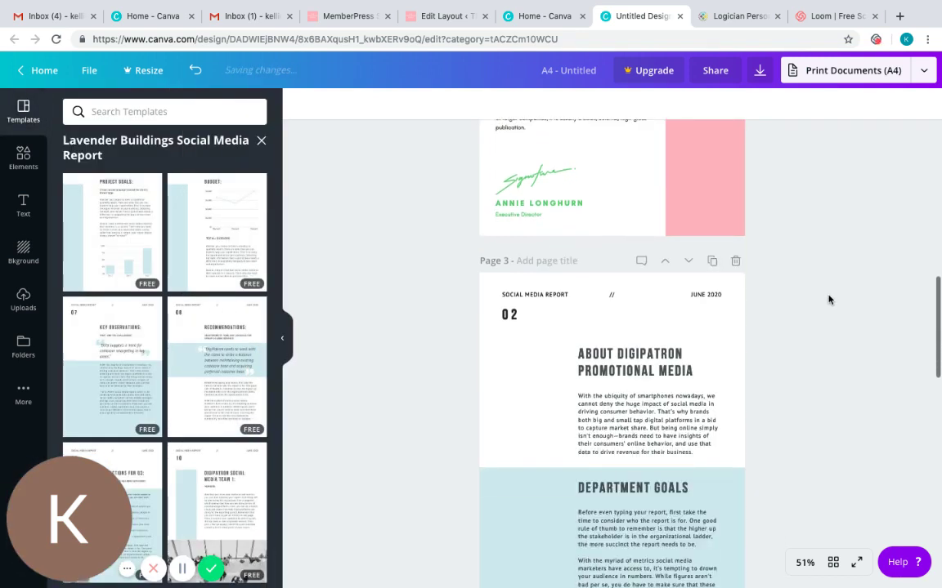
scroll(828, 299, "down", 1)
left_click(536, 292)
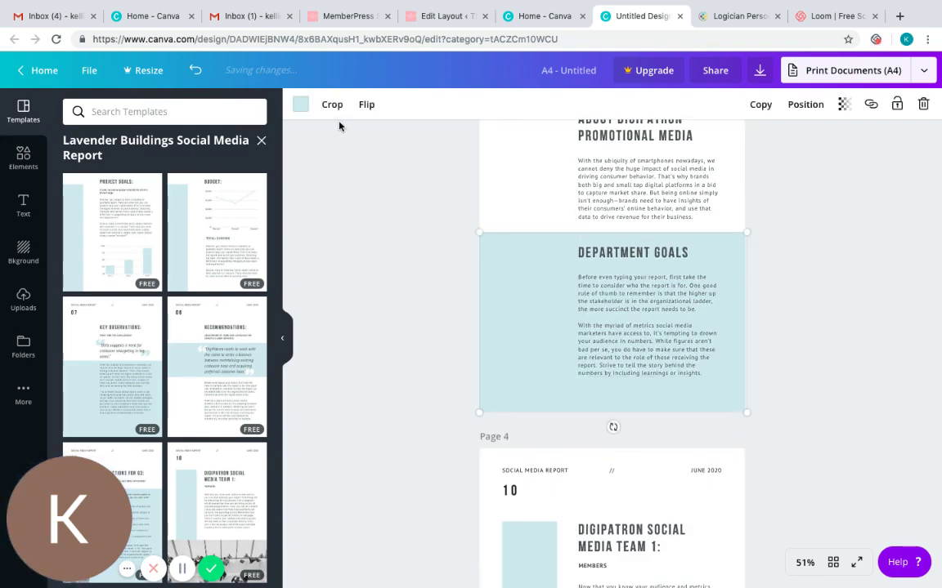
left_click(299, 105)
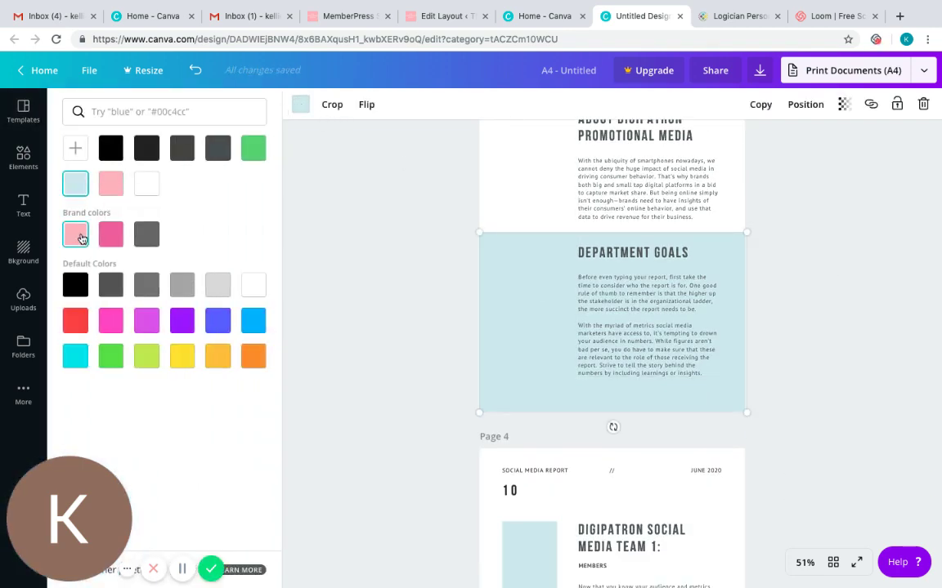
left_click(86, 237)
left_click(389, 299)
Fill the light blue vertical bar on page 4, beside the Digipatron Social Media Team 1 text, with the light pink brand color.
scroll(389, 299, "down", 2)
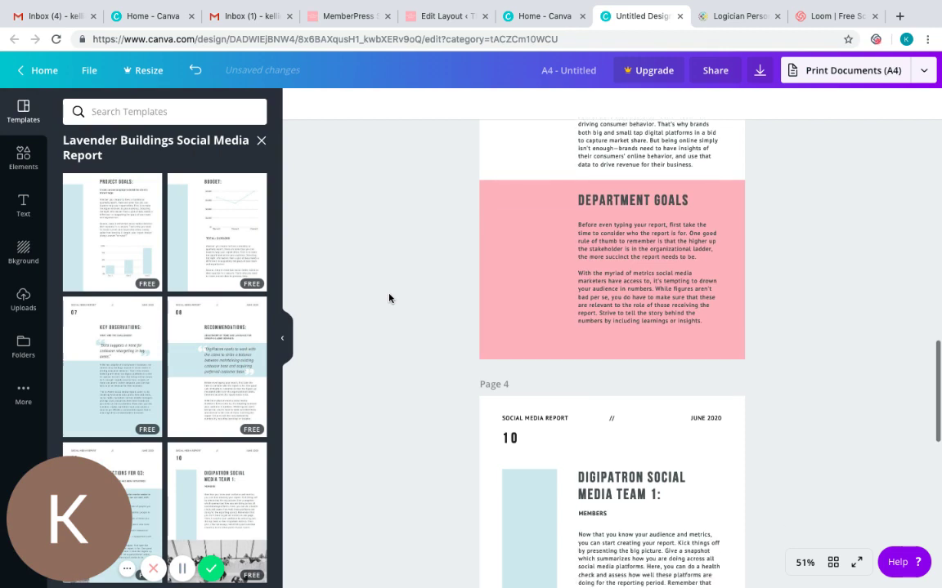
scroll(389, 299, "down", 1)
left_click(538, 401)
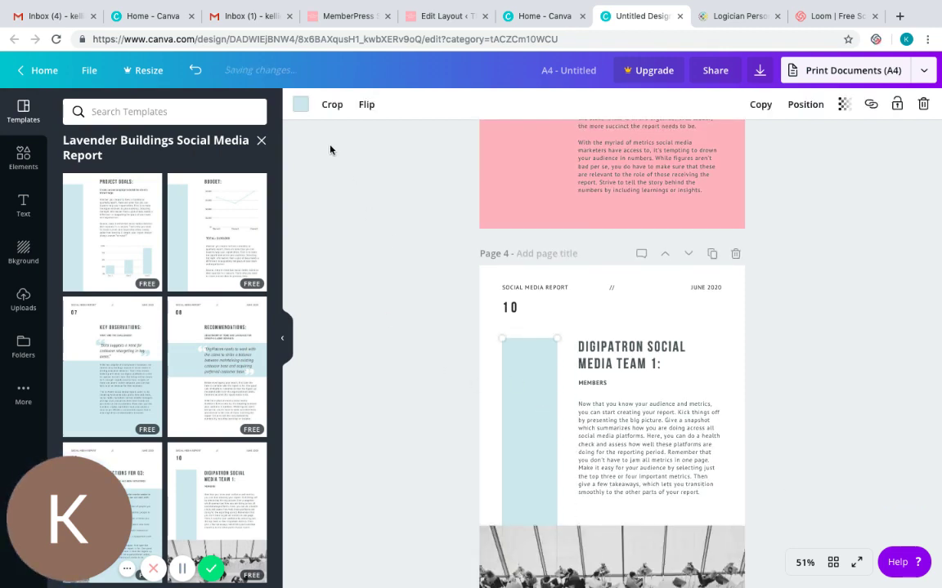
left_click(300, 104)
left_click(81, 237)
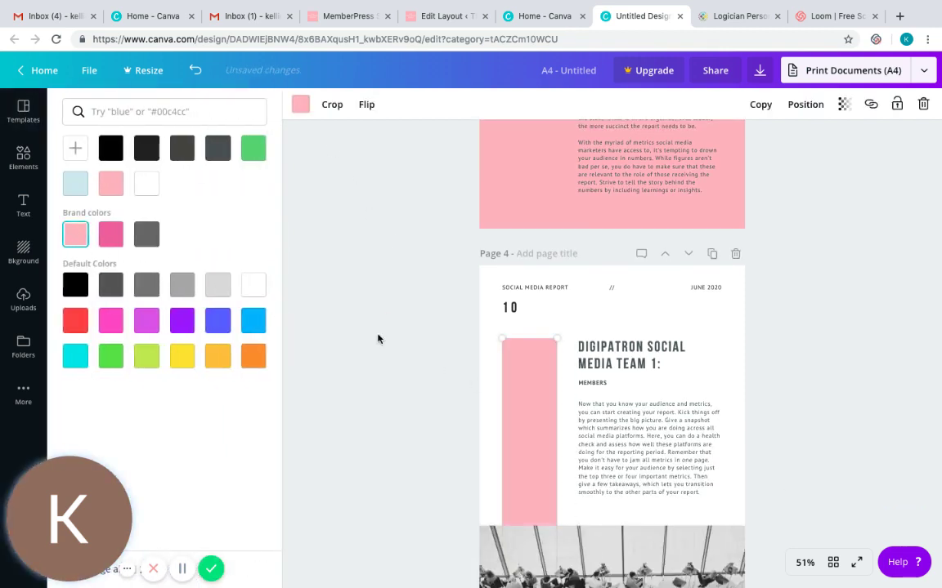
left_click(416, 353)
Change the light blue block behind the Projections for Q3 list on page 5 to the light pink brand color.
scroll(416, 353, "down", 2)
scroll(416, 353, "down", 6)
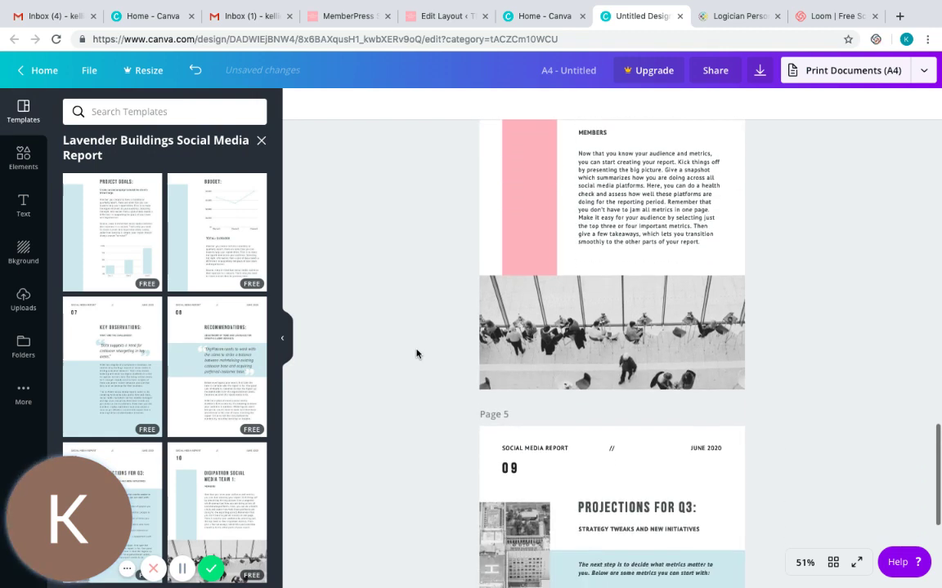
left_click(606, 483)
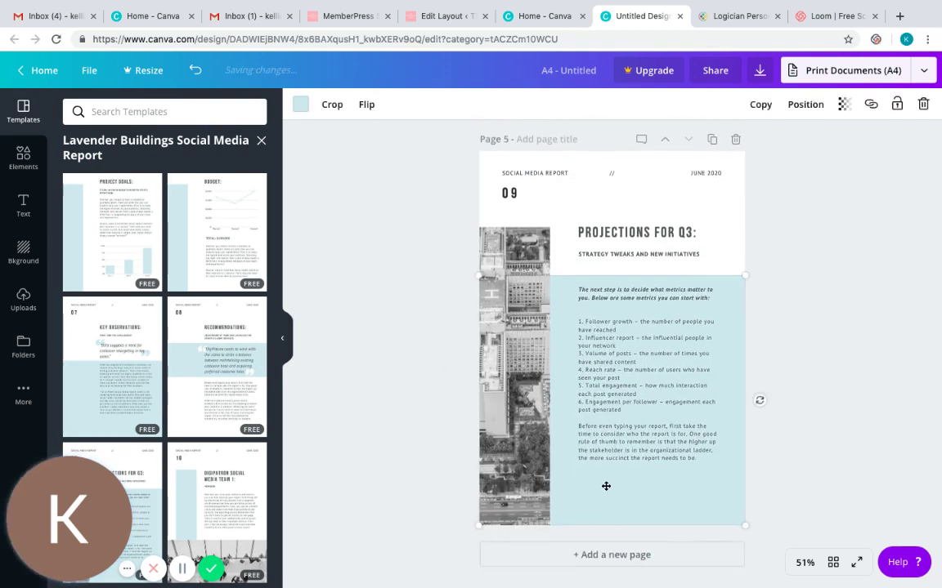
left_click(300, 105)
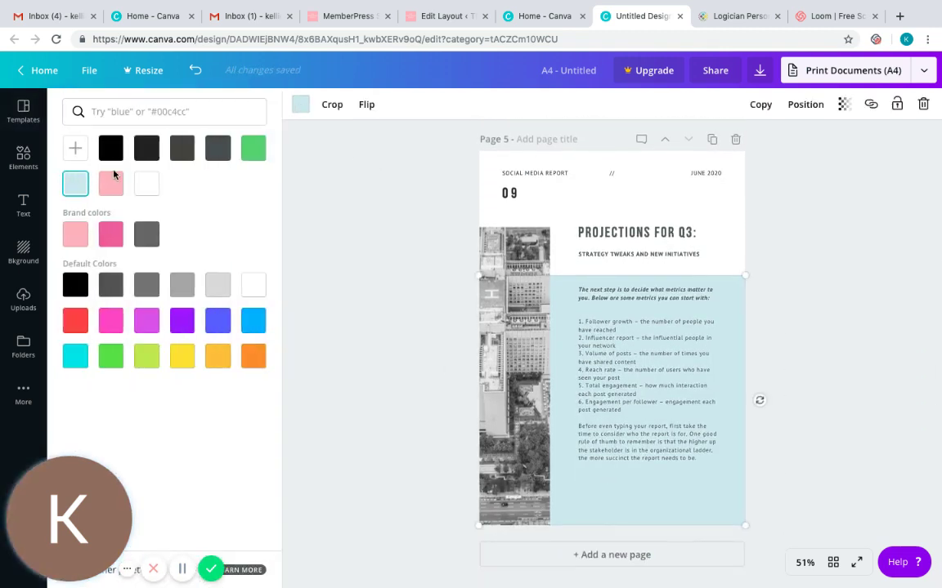
left_click(75, 236)
left_click(341, 269)
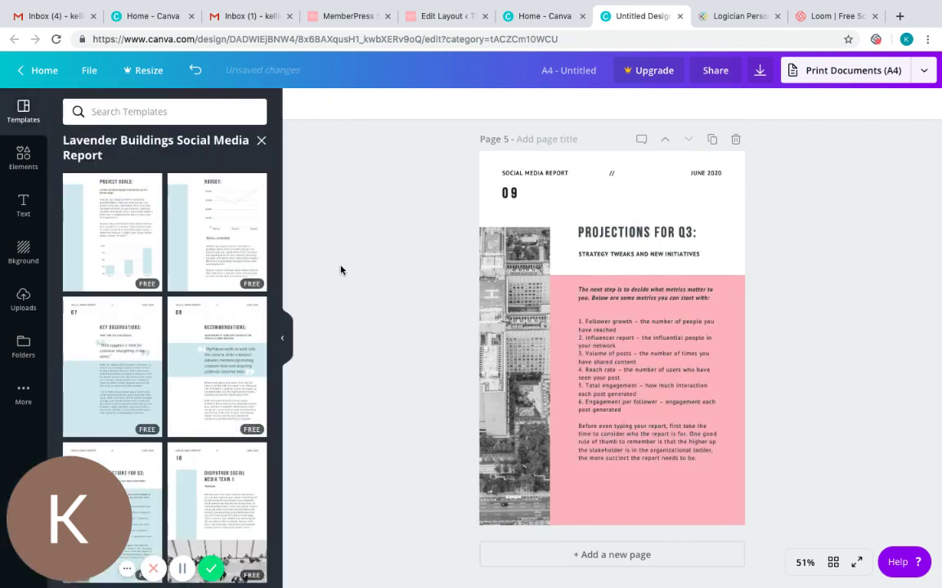
Recolor the thin divider line under the cover title on page 1 with the dark pink brand color.
scroll(341, 270, "up", 5)
scroll(340, 270, "up", 8)
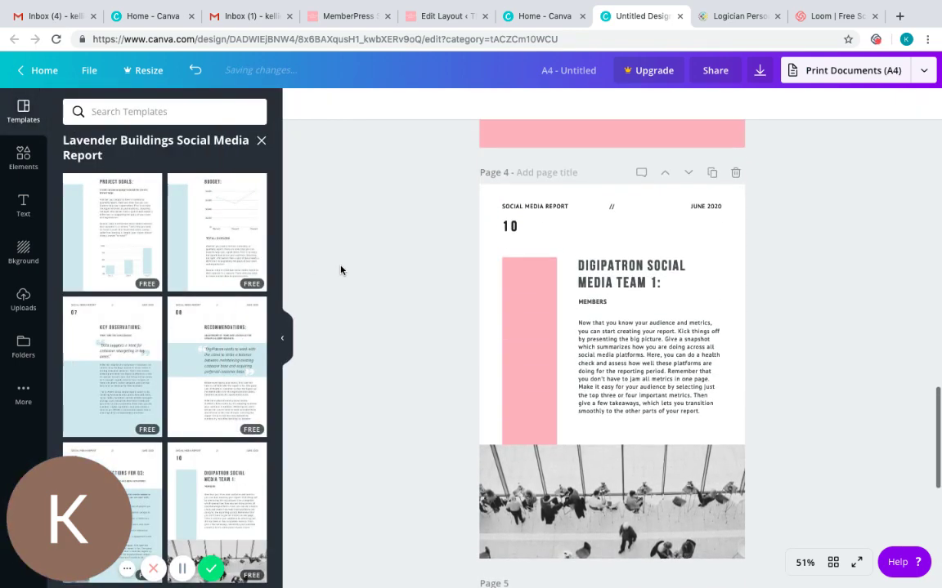
scroll(341, 270, "up", 10)
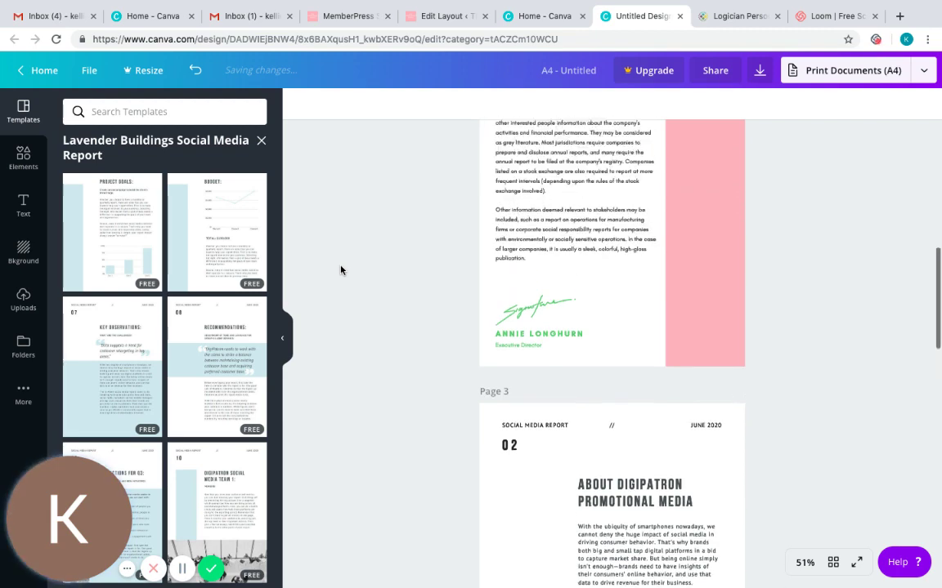
scroll(341, 270, "up", 3)
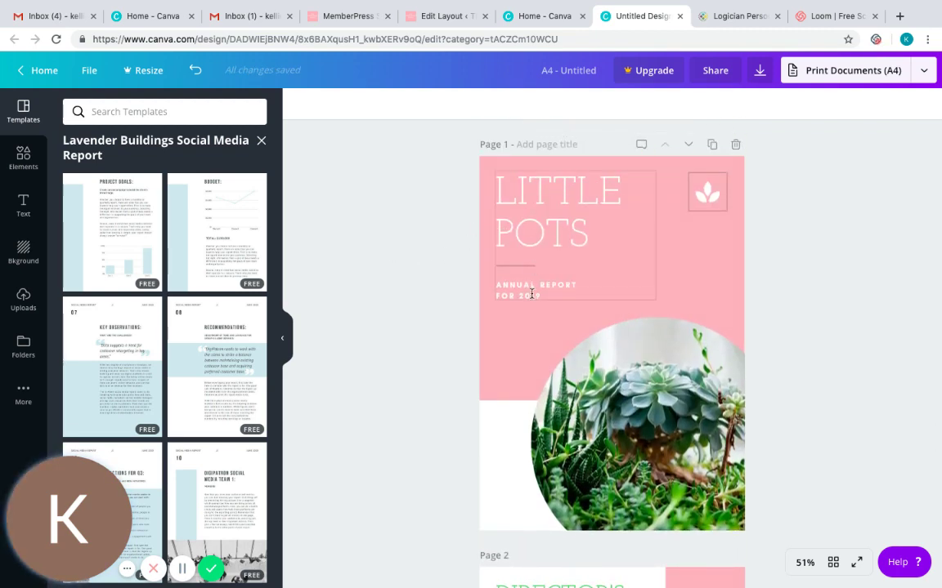
left_click(514, 268)
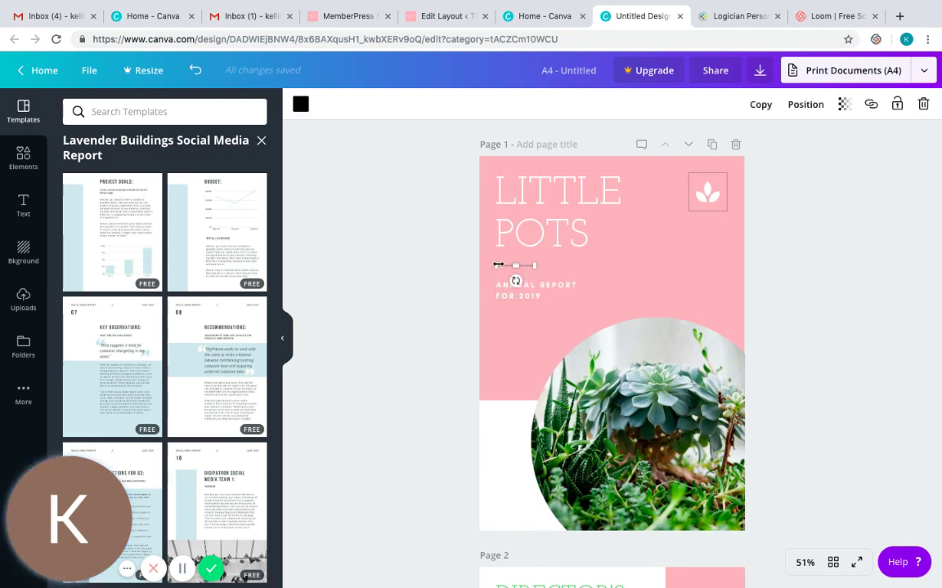
left_click(300, 104)
left_click(113, 235)
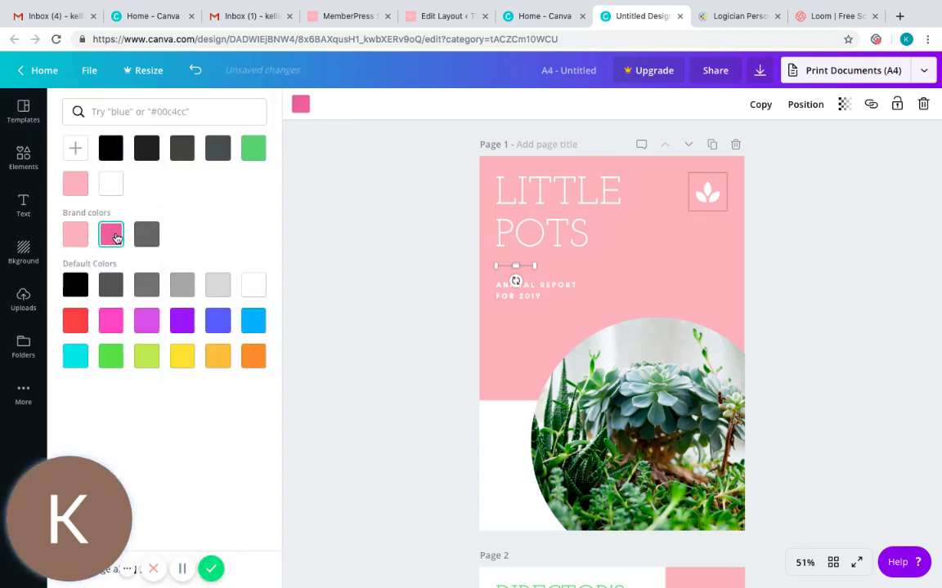
left_click(393, 342)
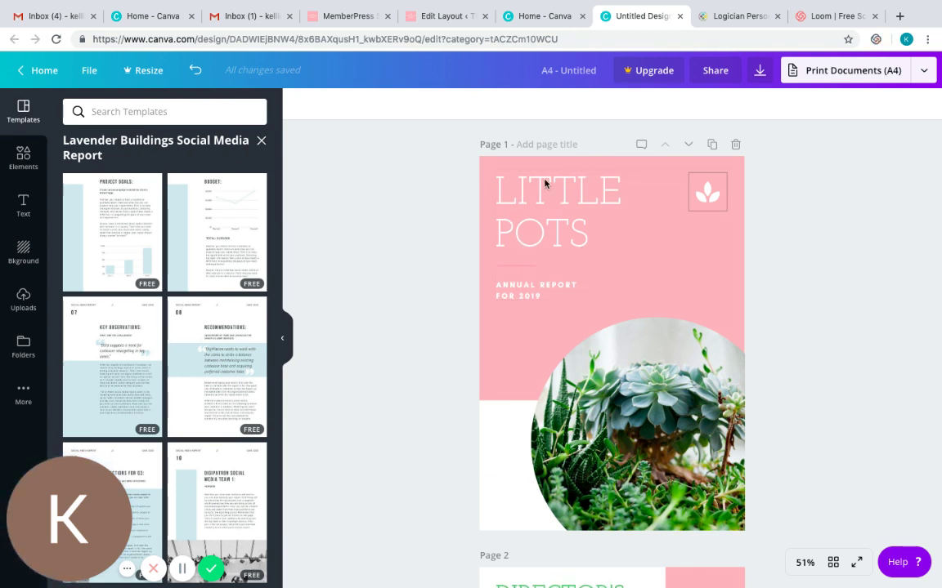
Replace the "Little Pots" cover title with "HOW TO CREATE AN EBOOK IN CANVA".
left_click(577, 231)
left_click_drag(594, 228, 501, 183)
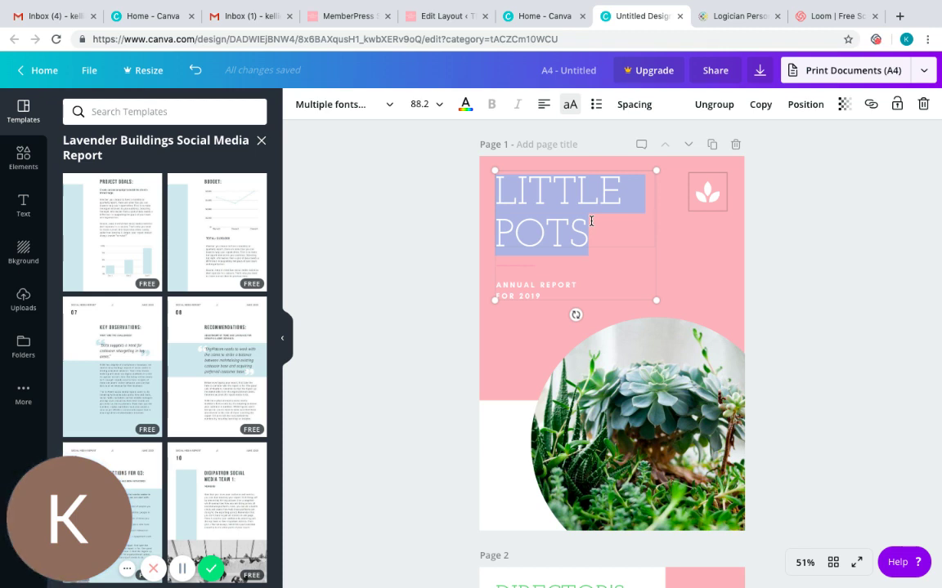
type("HOW")
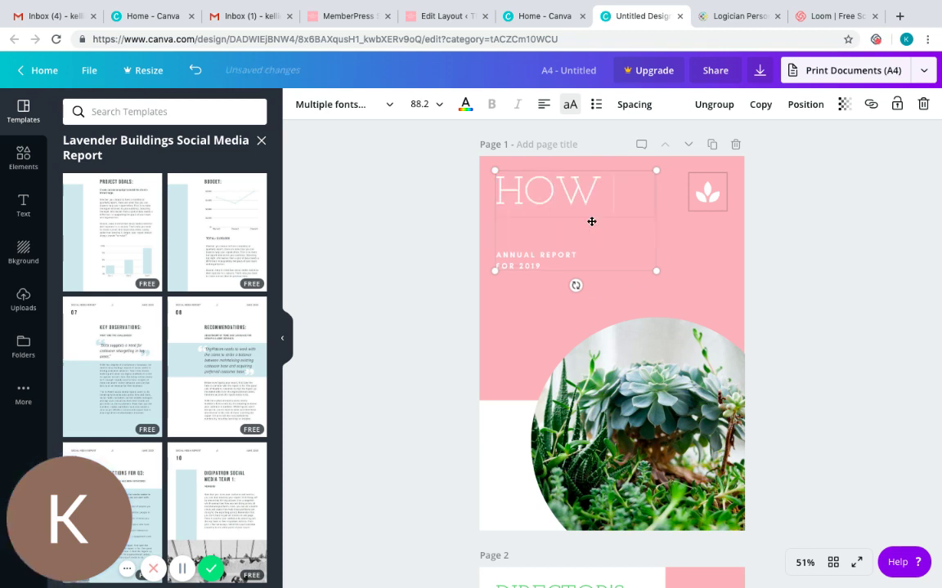
type(" TO CREATE")
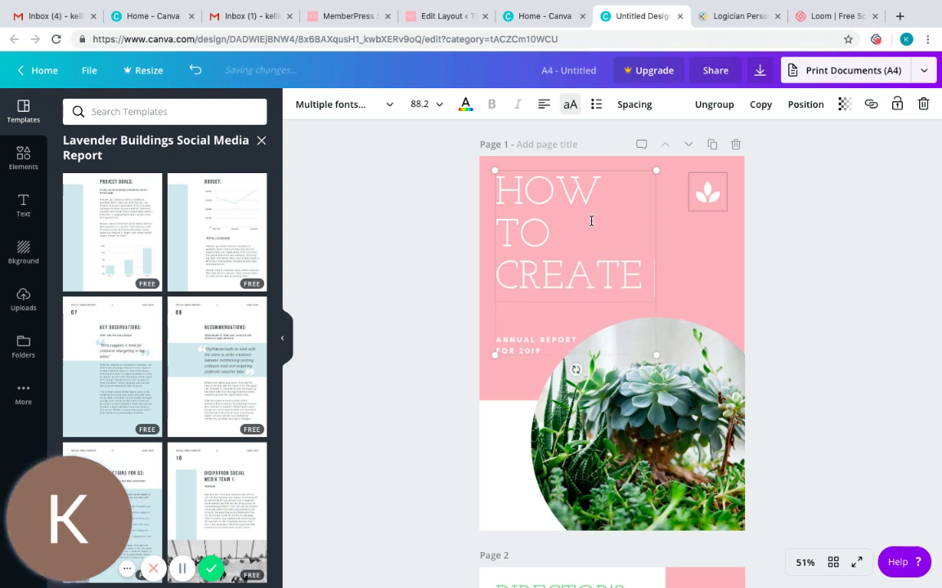
type(" AN EBOOK IN")
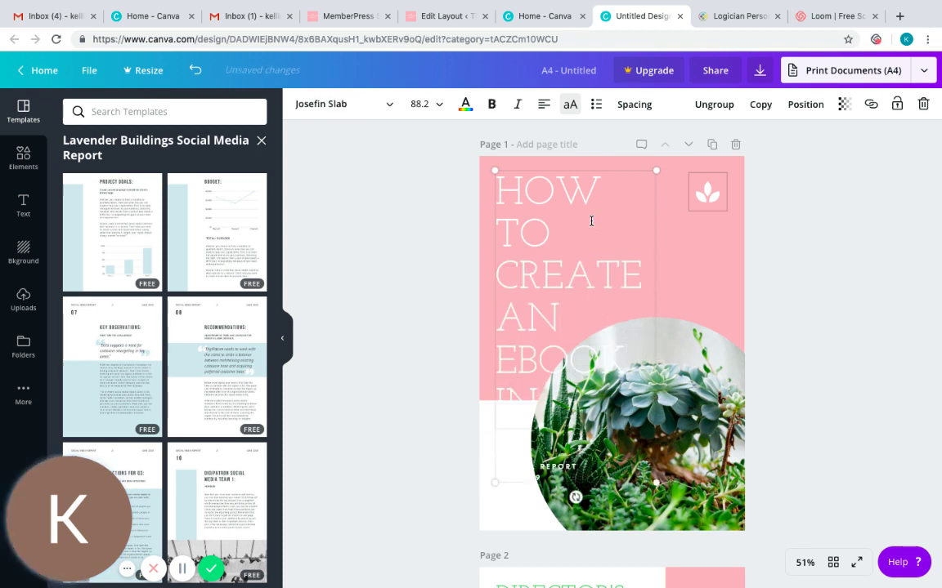
type(" CANVA")
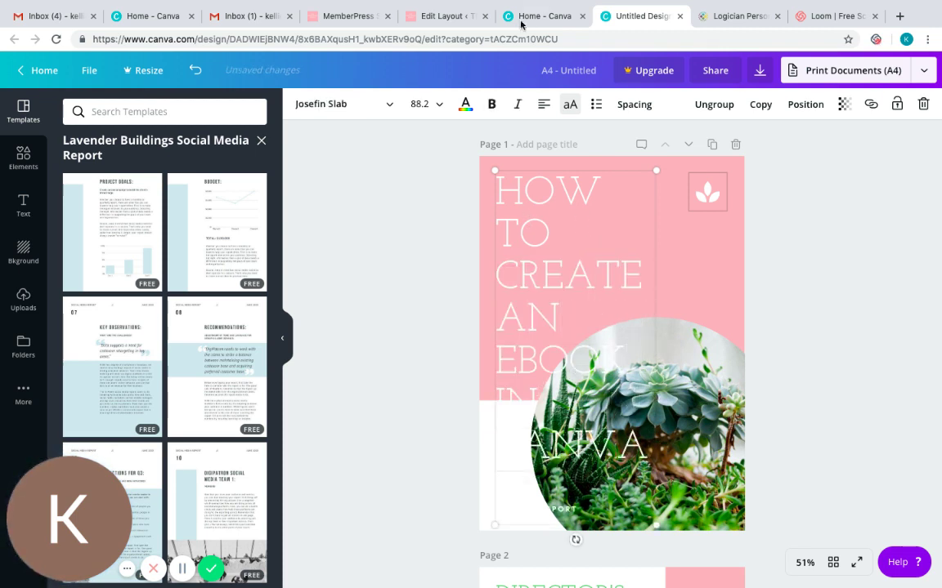
Change the font of the cover title on page 1 to ABeeZee.
left_click_drag(496, 184, 648, 453)
left_click(390, 106)
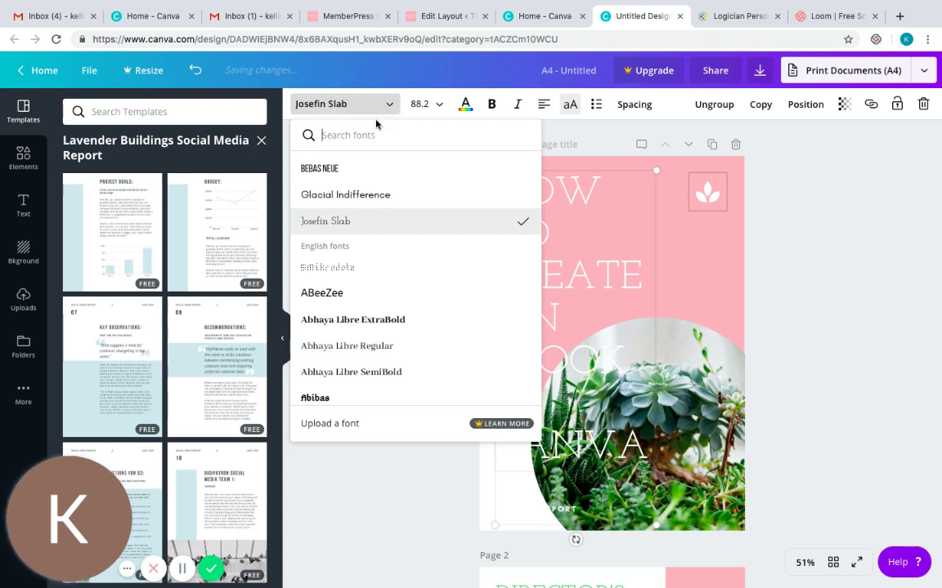
left_click(370, 134)
left_click(327, 298)
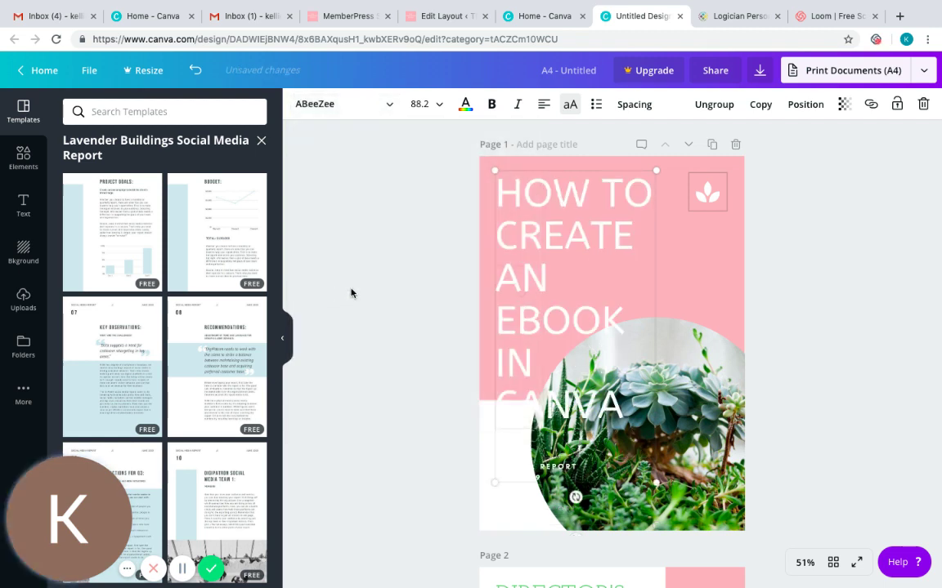
Set the font size of the cover title to 42.
triple_click(493, 187)
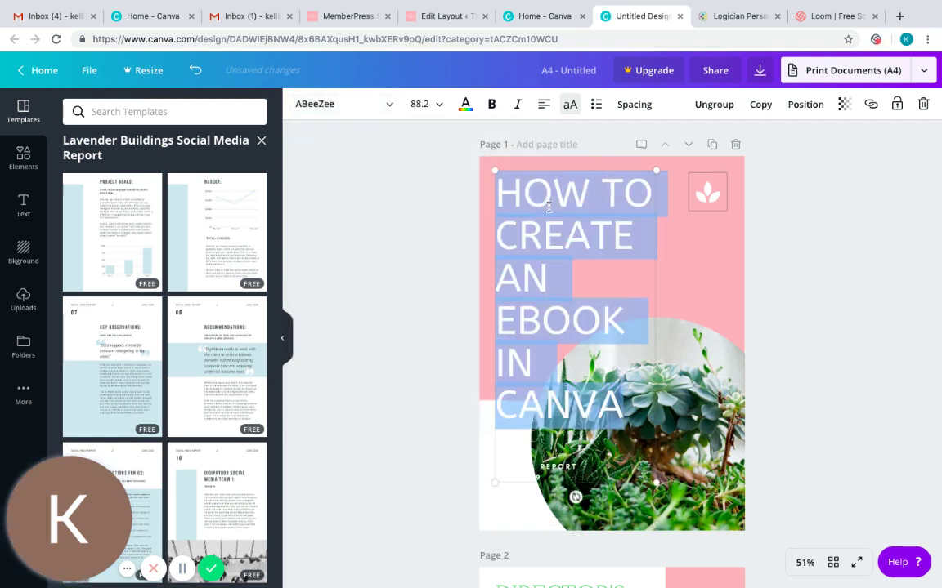
left_click(441, 104)
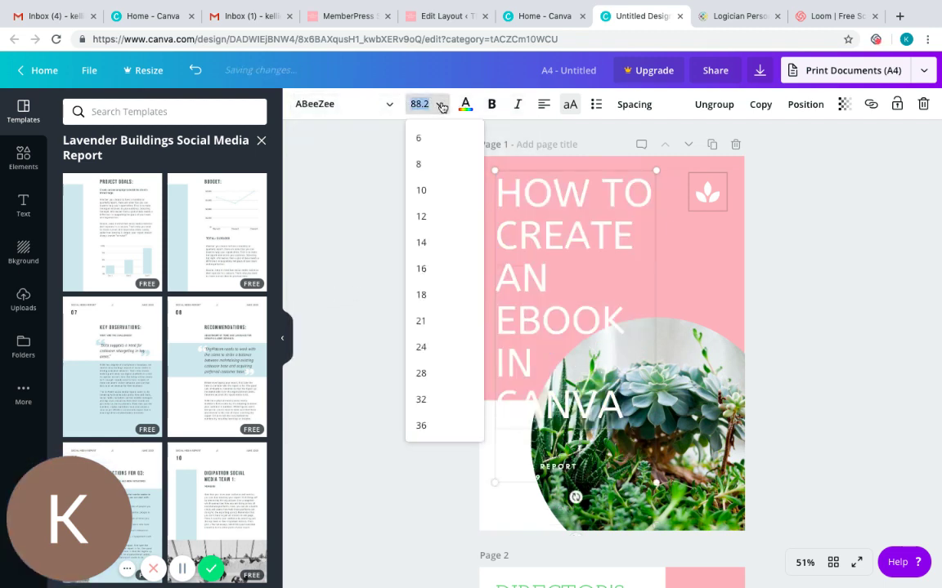
left_click(423, 426)
left_click(439, 104)
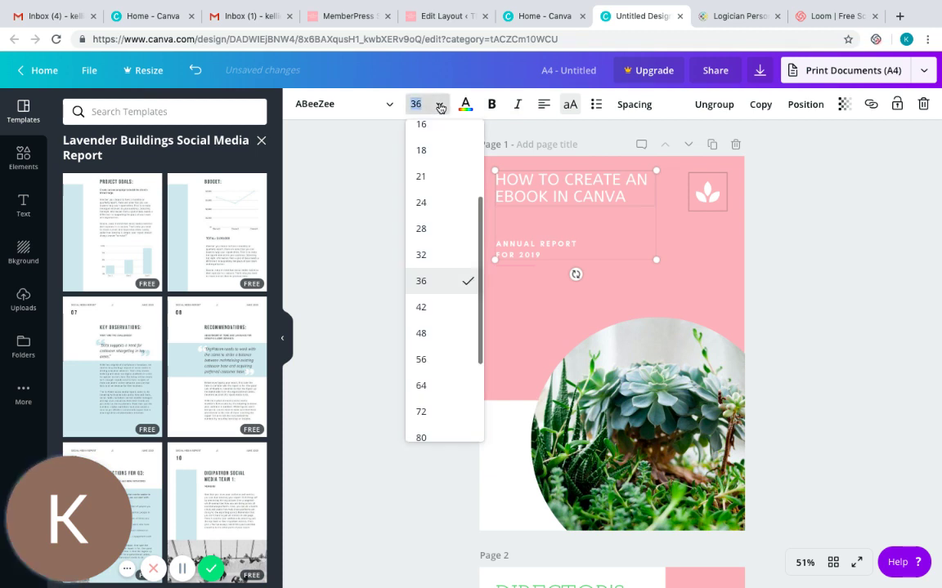
left_click(439, 364)
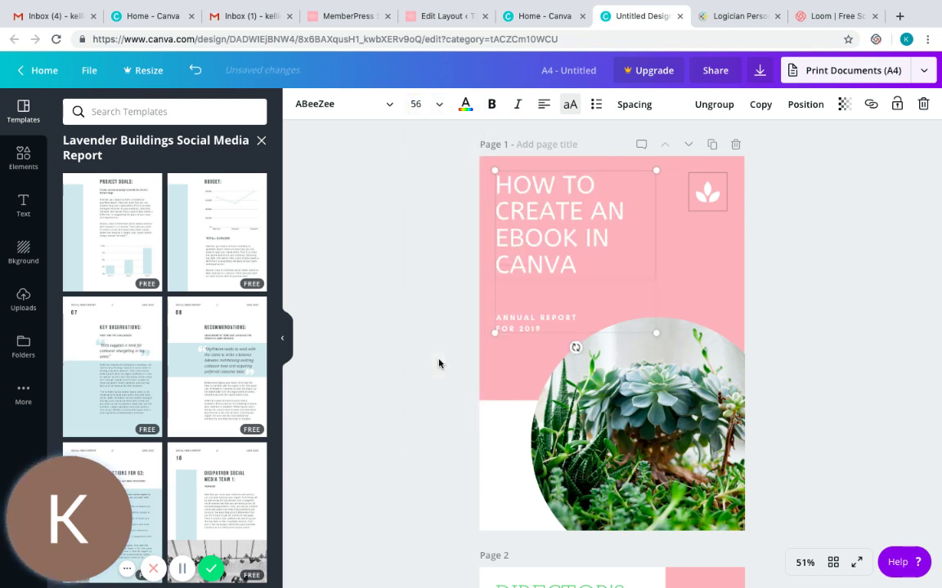
left_click(438, 104)
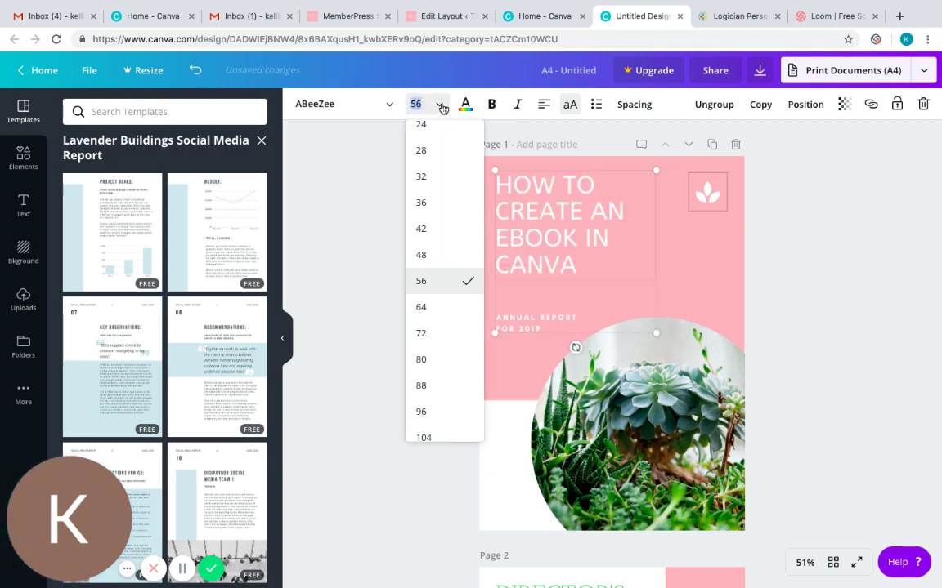
left_click(435, 250)
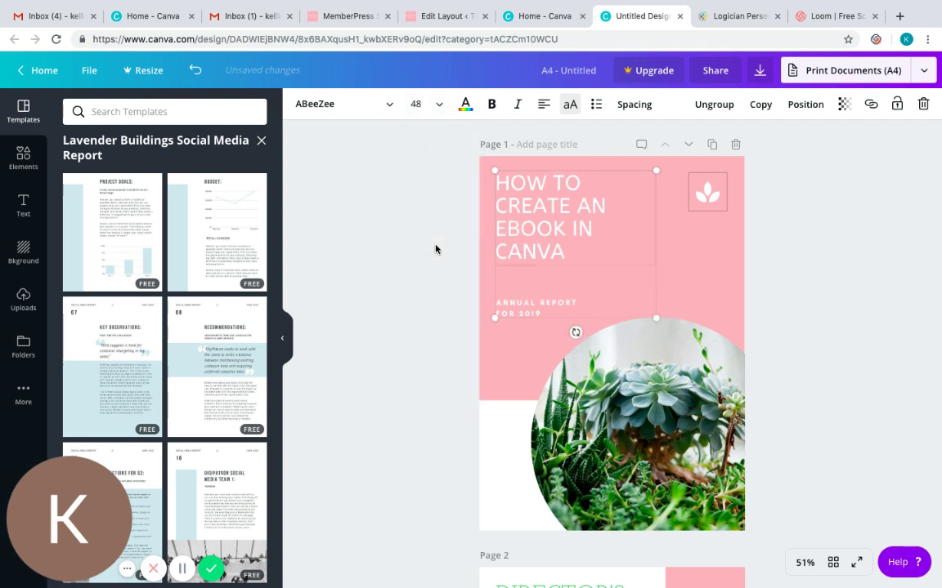
left_click(433, 106)
left_click(421, 257)
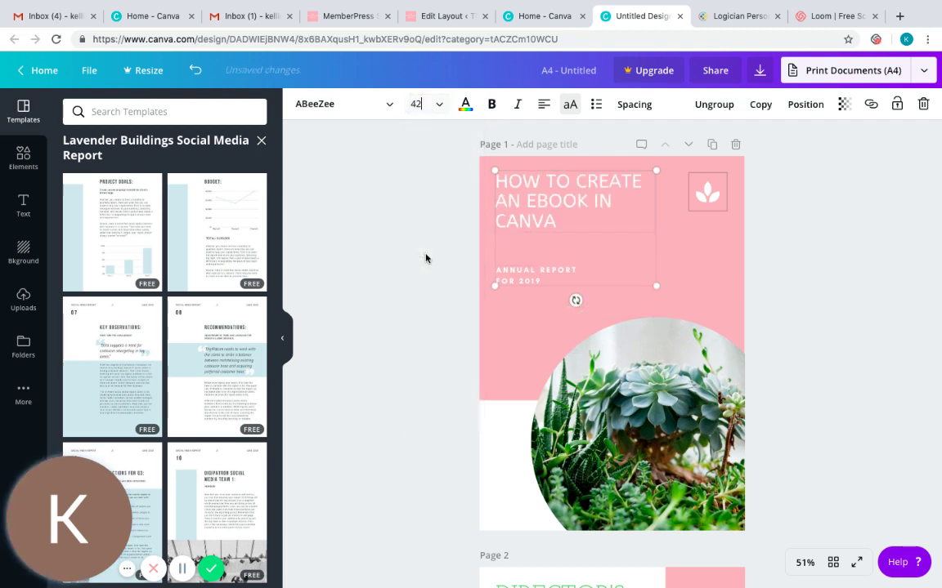
left_click(696, 262)
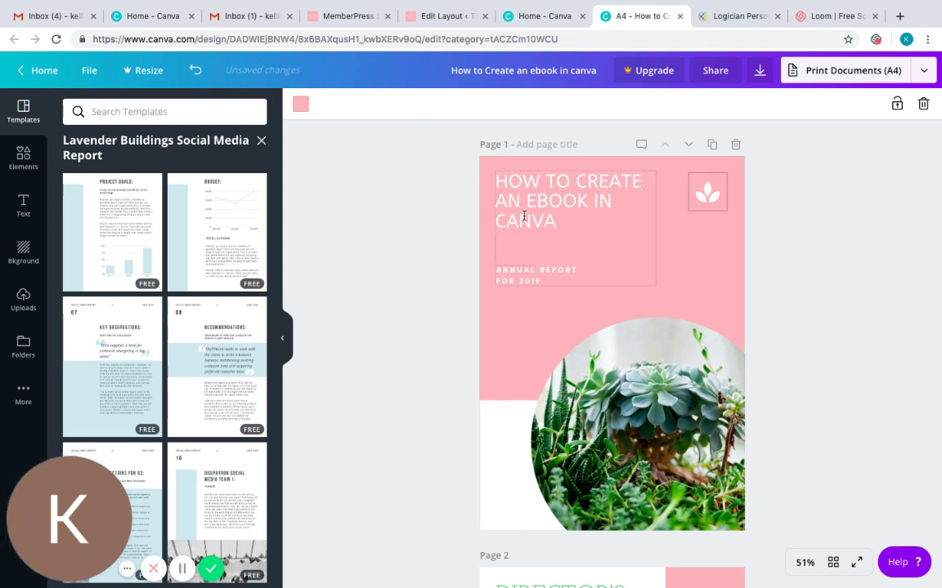
Shift the cover's title and subtitle group slightly lower and position the thin divider line between the title and the subtitle.
left_click(519, 264)
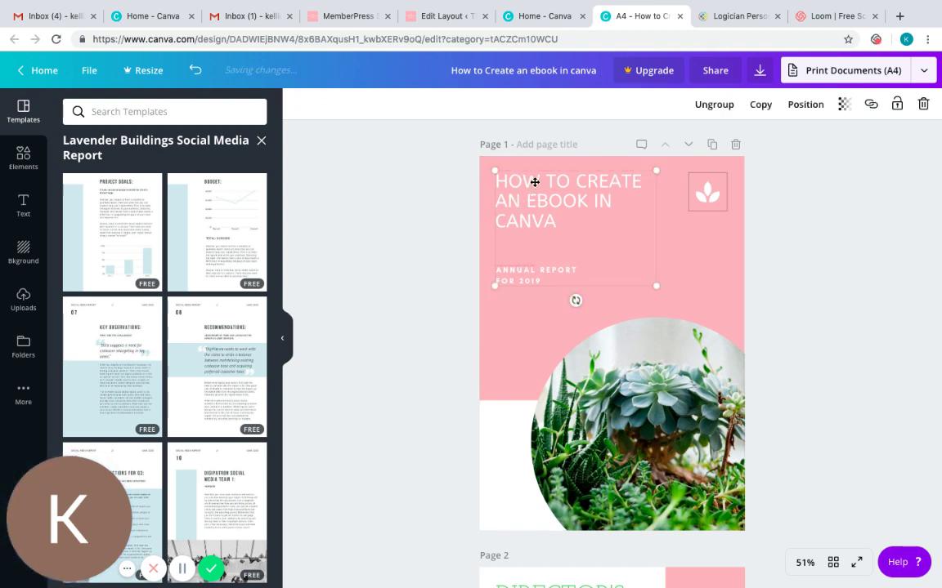
left_click_drag(534, 183, 534, 190)
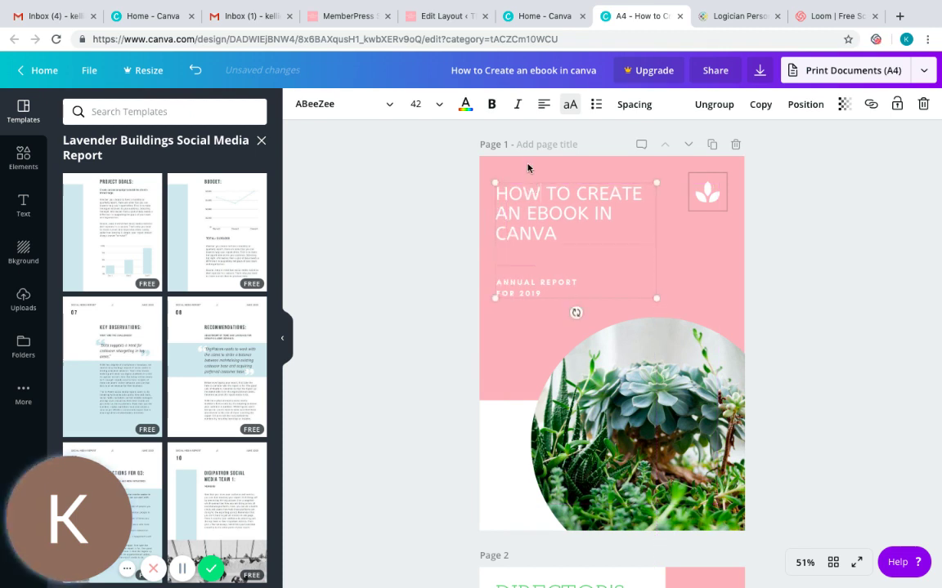
left_click(516, 265)
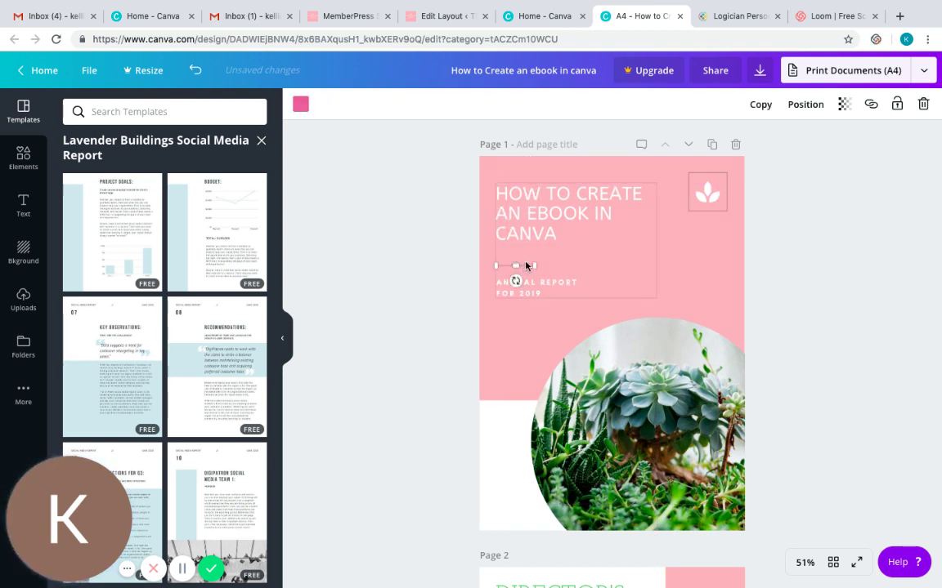
left_click_drag(515, 268, 528, 254)
left_click(535, 204)
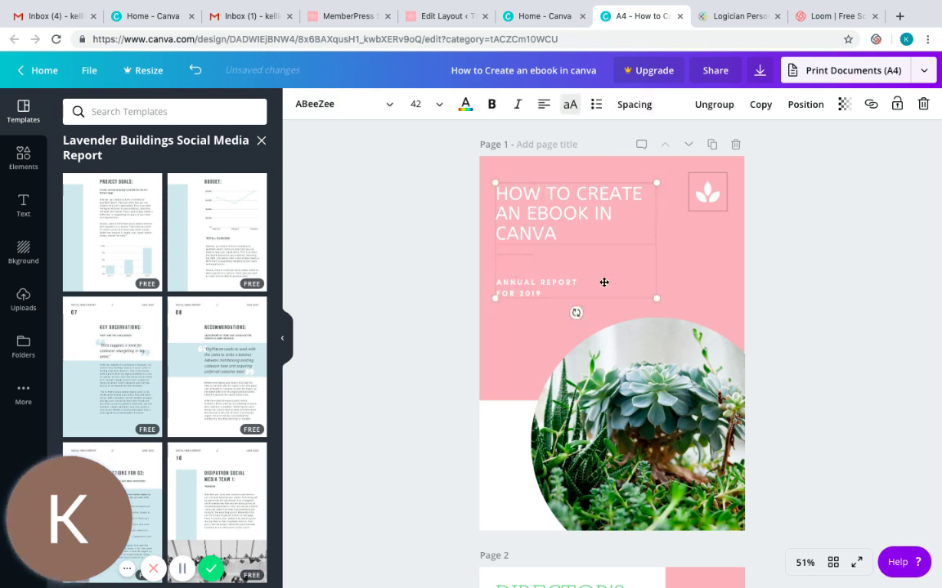
left_click_drag(604, 282, 604, 276)
left_click(780, 275)
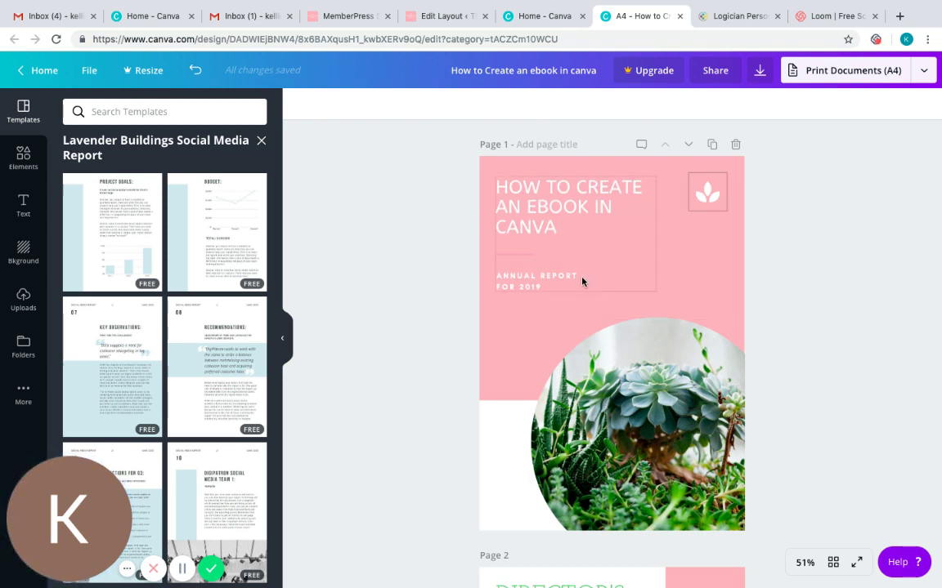
Replace the "Annual Report for 2019" cover subtitle with "A GUIDE FOR SMALL BUSINESS OWNERS".
left_click(516, 281)
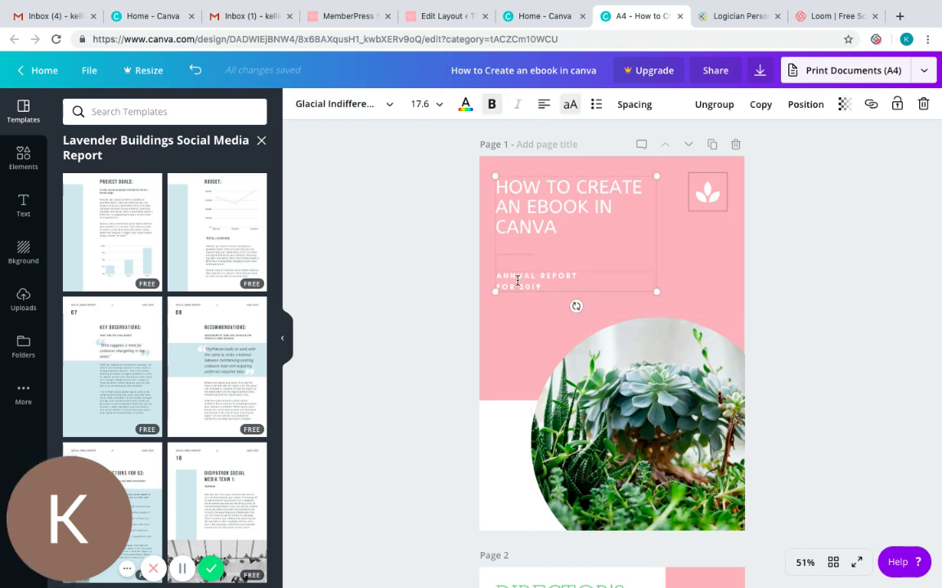
left_click_drag(541, 285, 496, 271)
key("BackSpace")
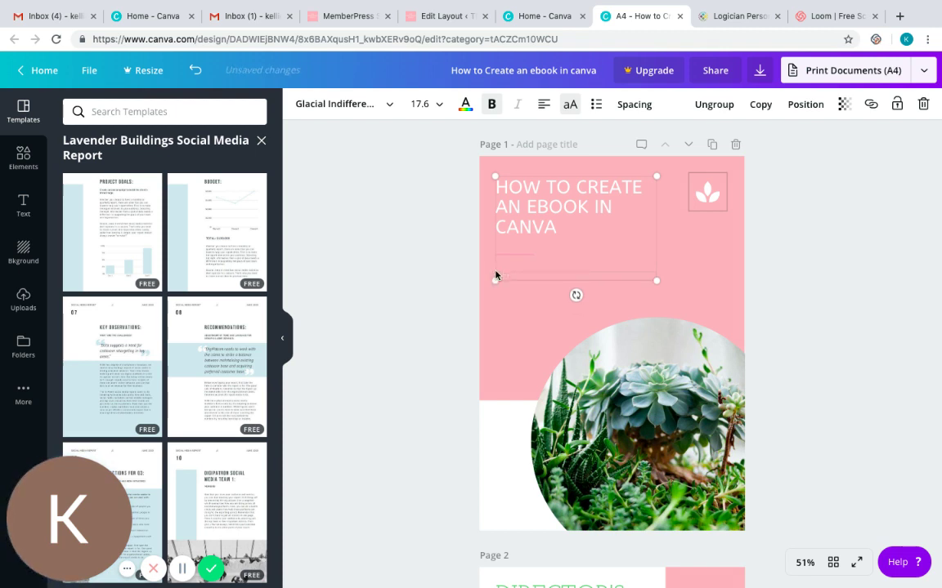
type("A GUIDE FOR ")
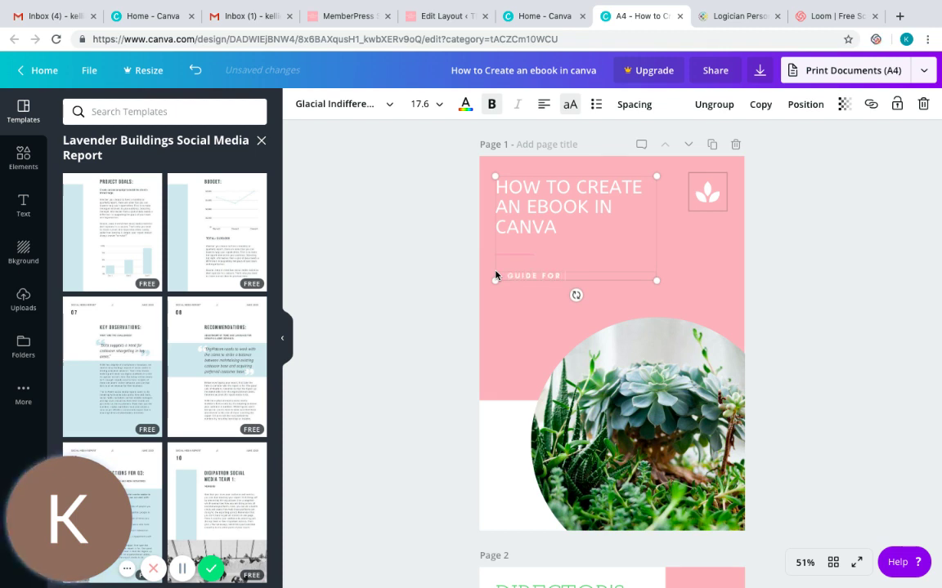
type("SMALL BUSINE")
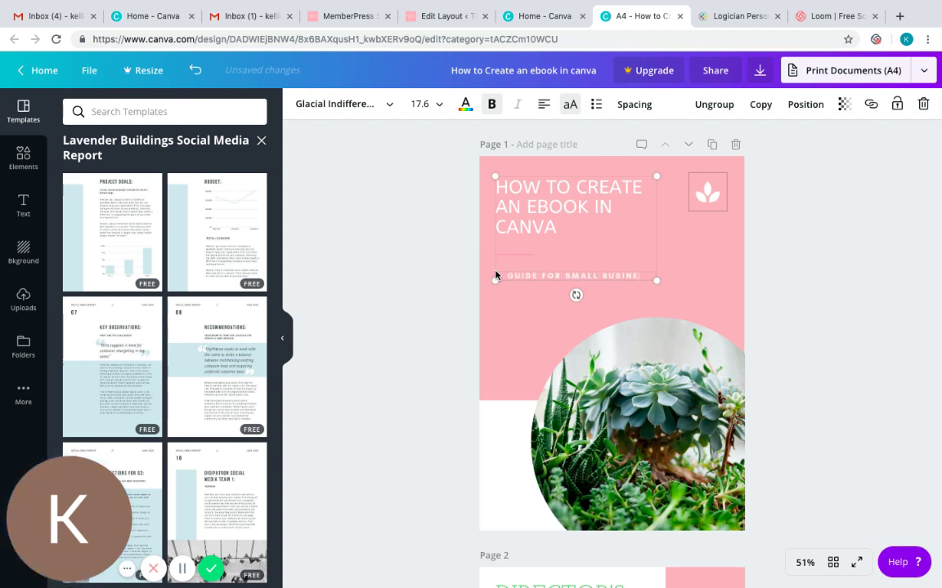
type("SS OWNERS")
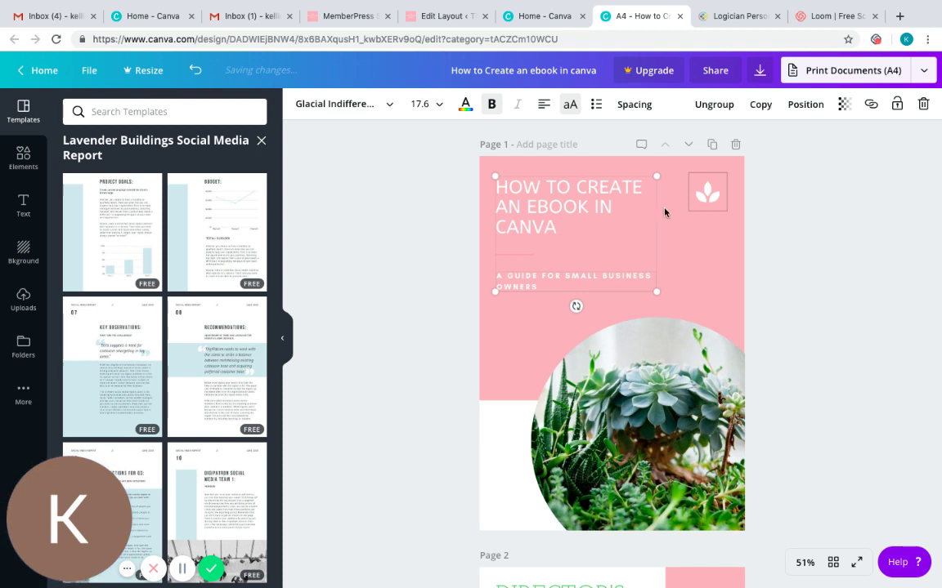
left_click(707, 237)
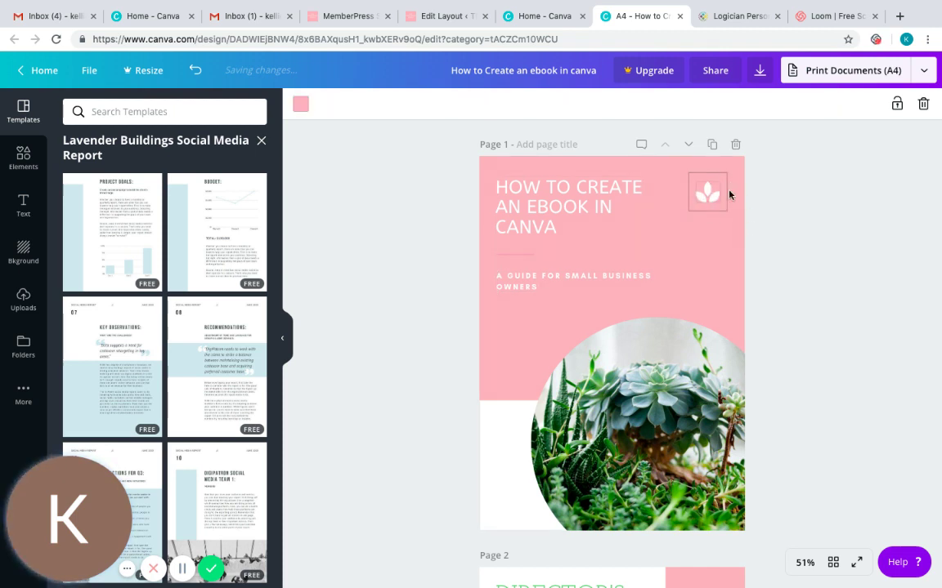
Delete the white leaf icon and its square outline from the cover.
left_click(707, 196)
key("Delete")
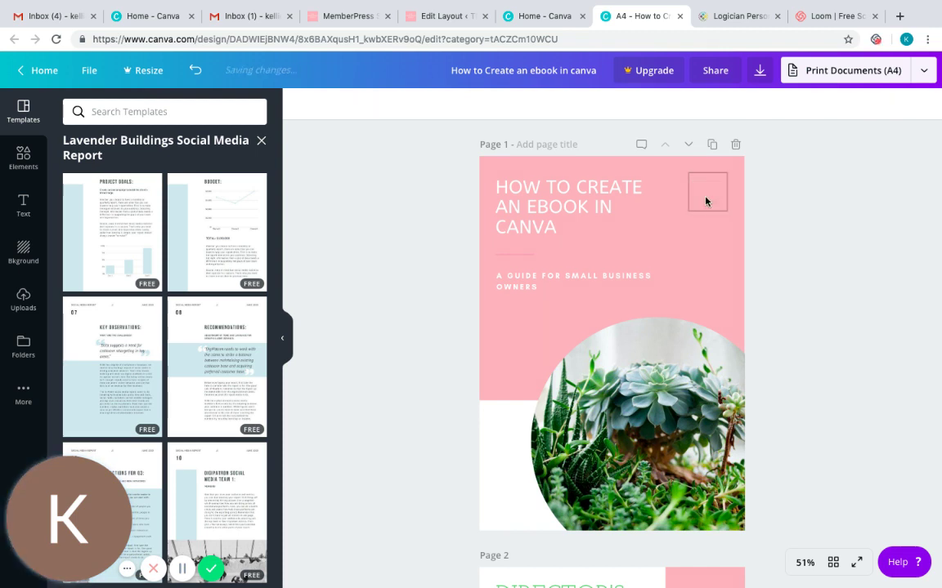
left_click(707, 200)
key("Delete")
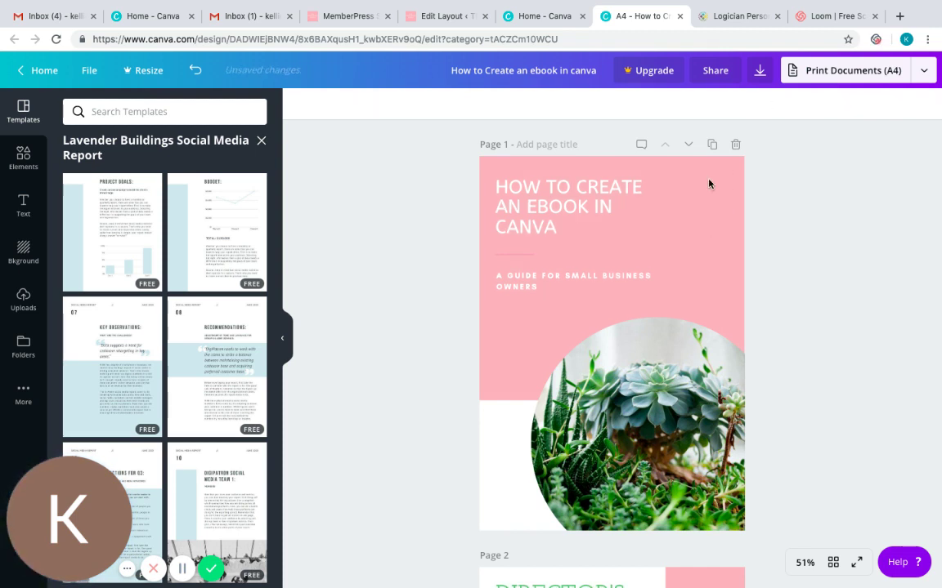
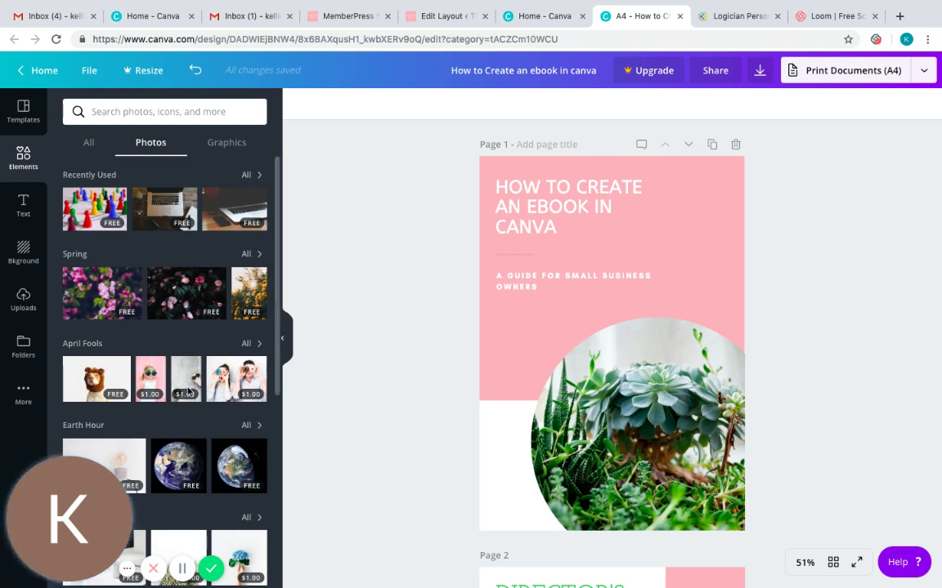
Fill the circular photo frame on the cover with the free desktop computer stock photo from the Bare Essentials collection.
scroll(275, 267, "down", 1)
scroll(275, 278, "down", 3)
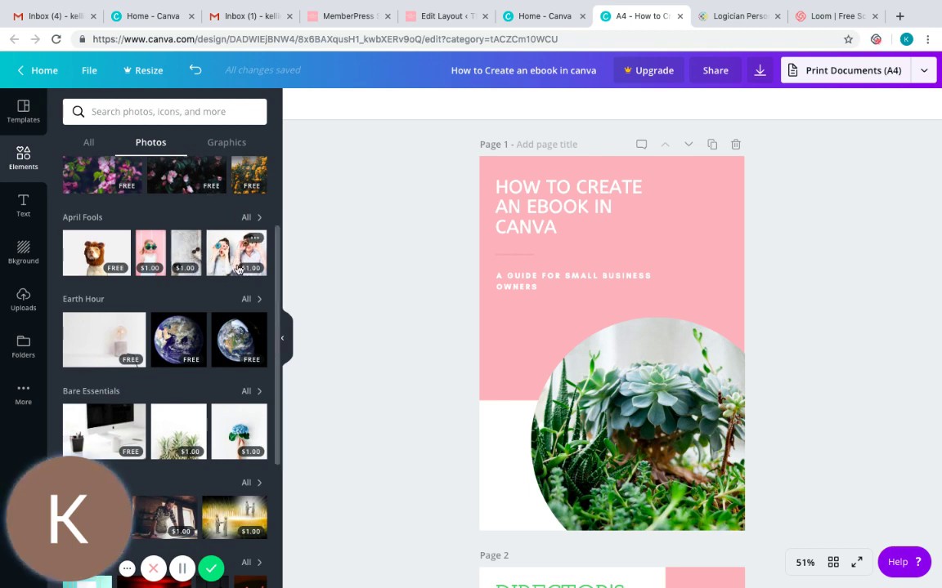
mouse_move(232, 267)
mouse_move(172, 261)
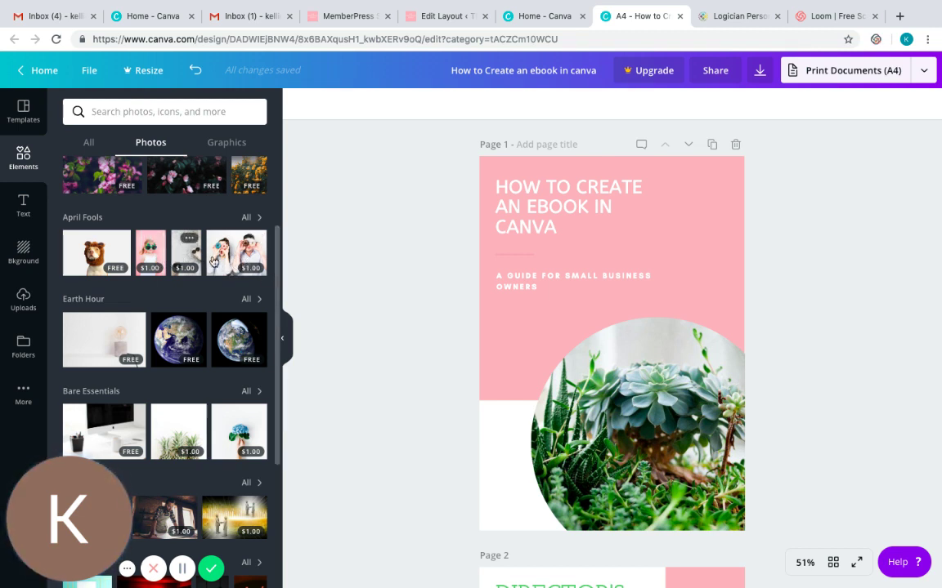
mouse_move(264, 274)
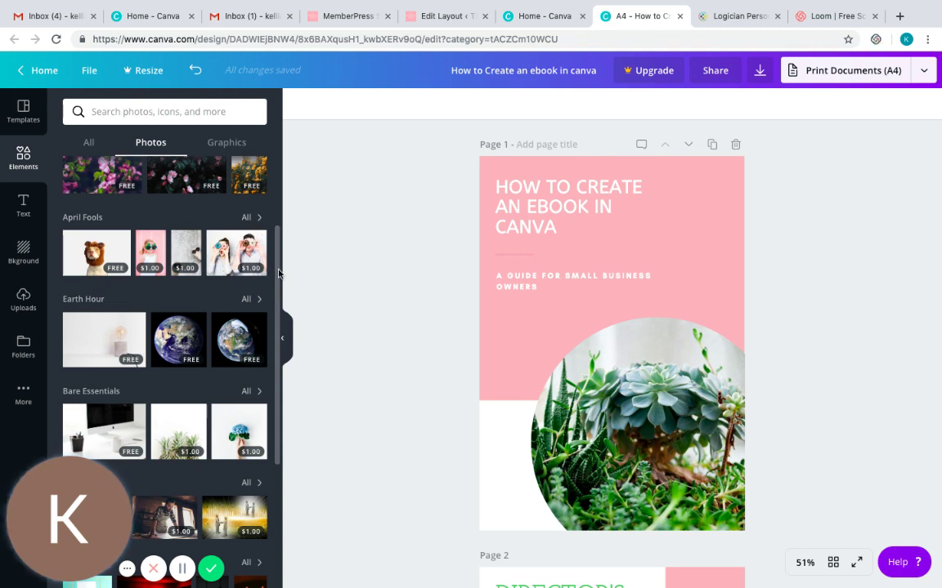
scroll(278, 276, "down", 4)
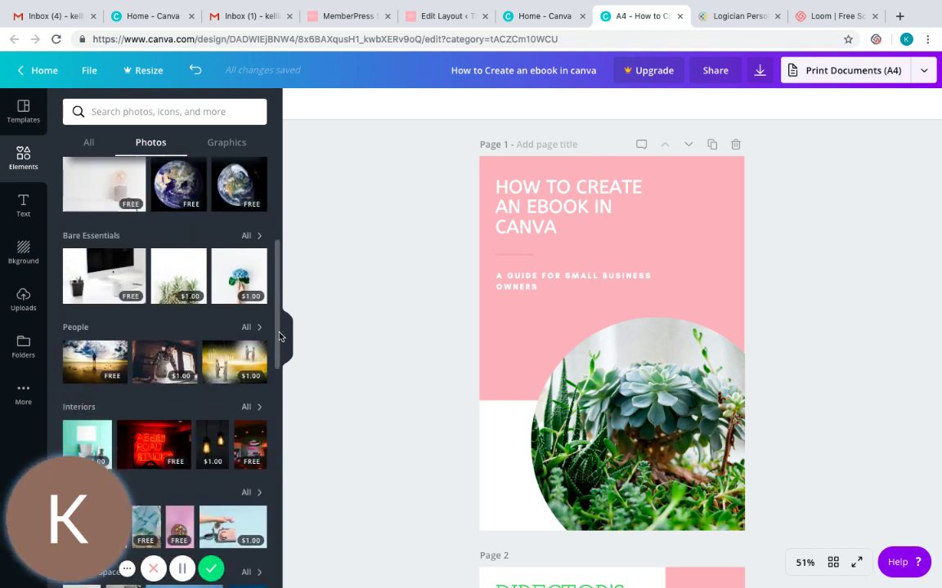
left_click_drag(279, 335, 279, 357)
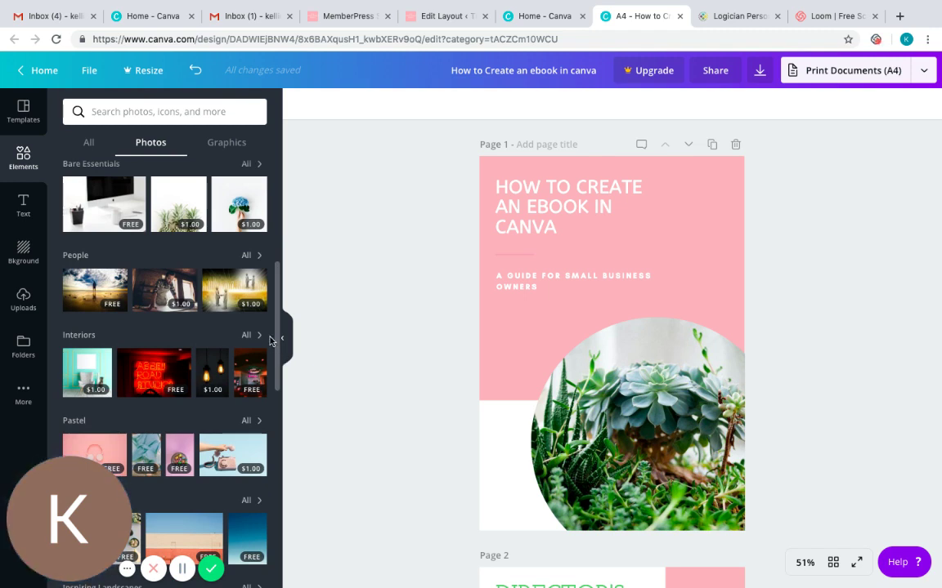
left_click_drag(278, 340, 261, 296)
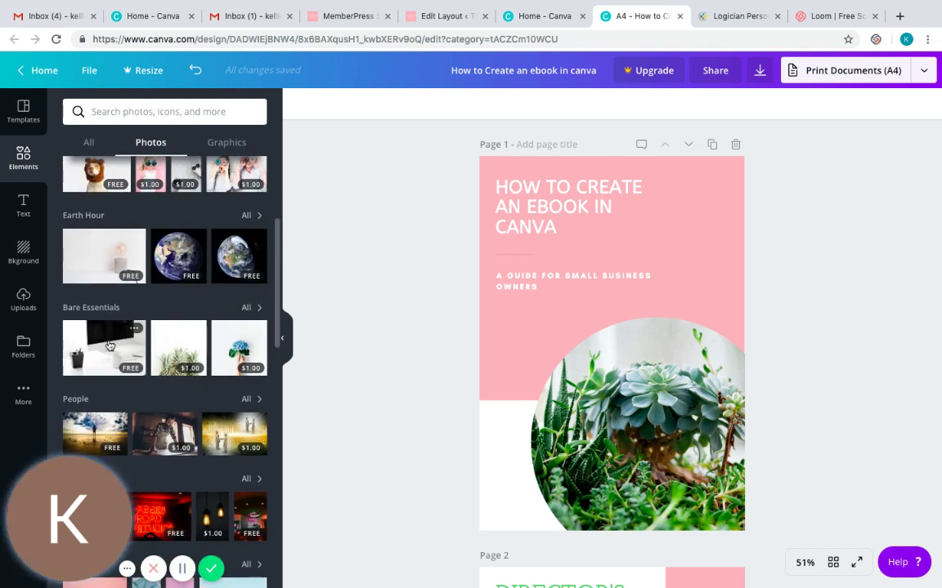
left_click_drag(104, 308, 605, 360)
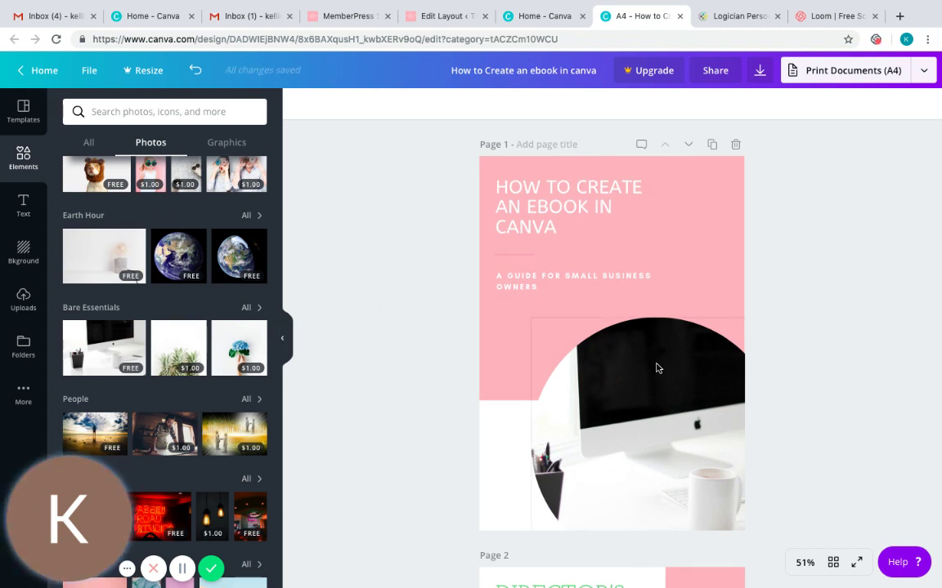
Replace the picture in the cover's circular frame with the uploaded photo of a phone showing Facebook beside a laptop.
left_click(25, 300)
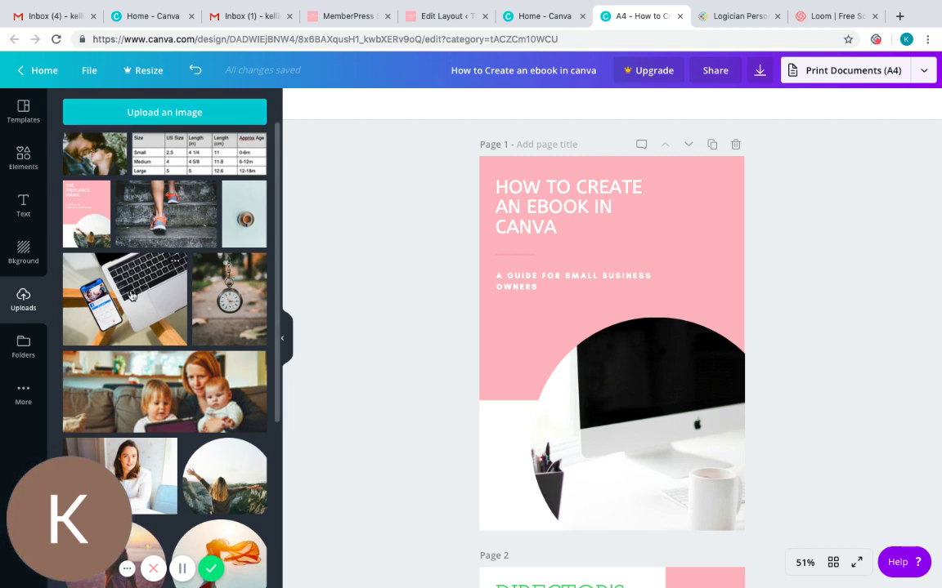
left_click_drag(119, 297, 629, 345)
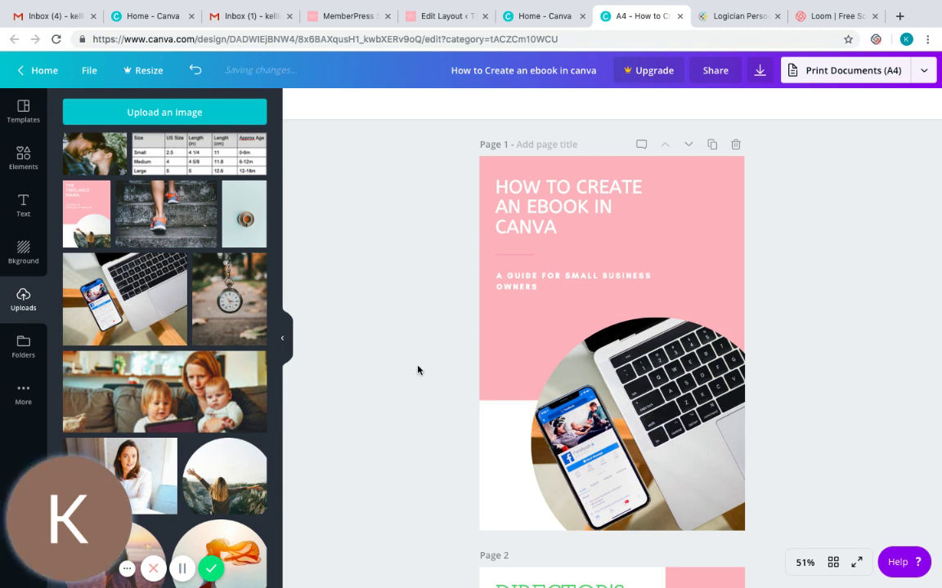
scroll(417, 370, "down", 3)
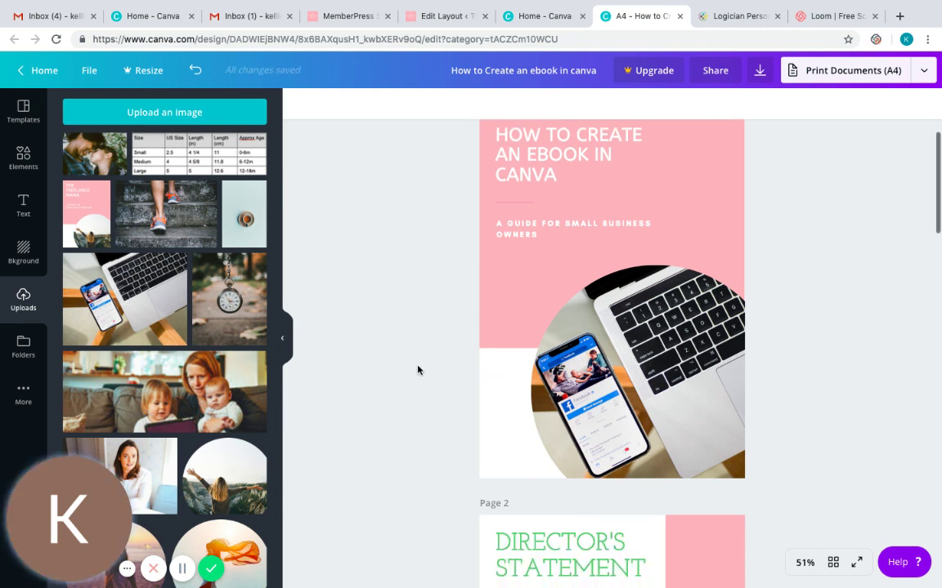
scroll(418, 371, "down", 3)
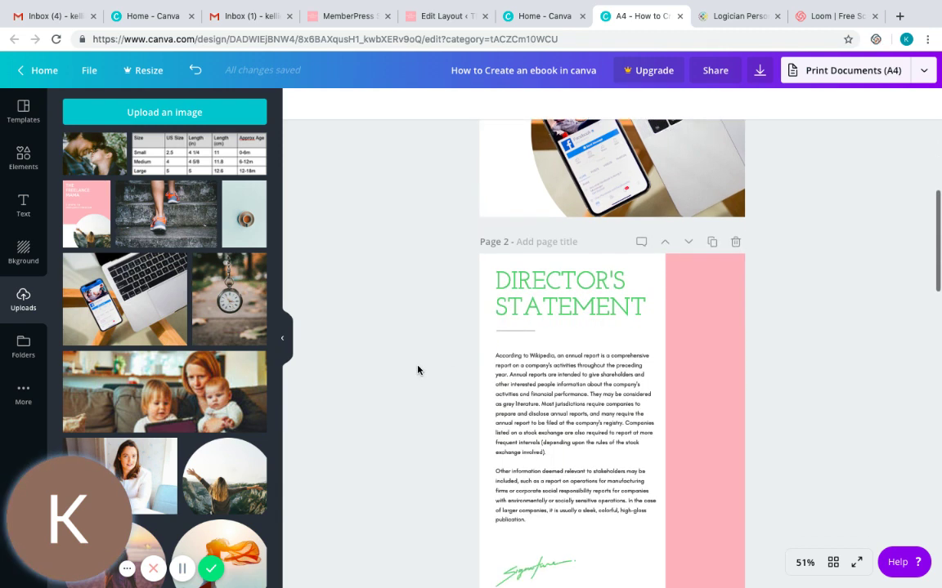
Recolor the whole "DIRECTOR'S STATEMENT" heading on page 2 with the darker pink brand color.
left_click(572, 232)
double_click(573, 232)
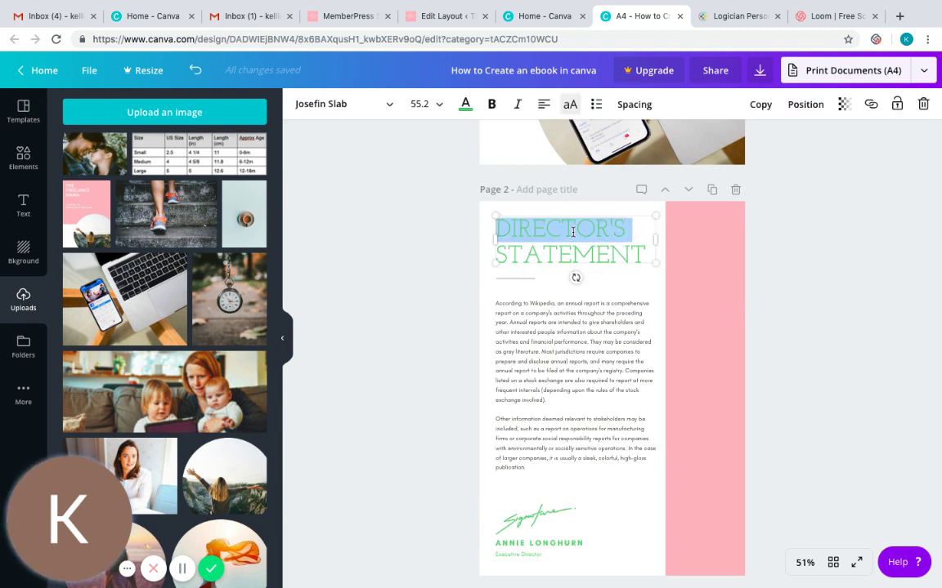
left_click(573, 232)
left_click_drag(647, 255, 496, 219)
left_click(465, 103)
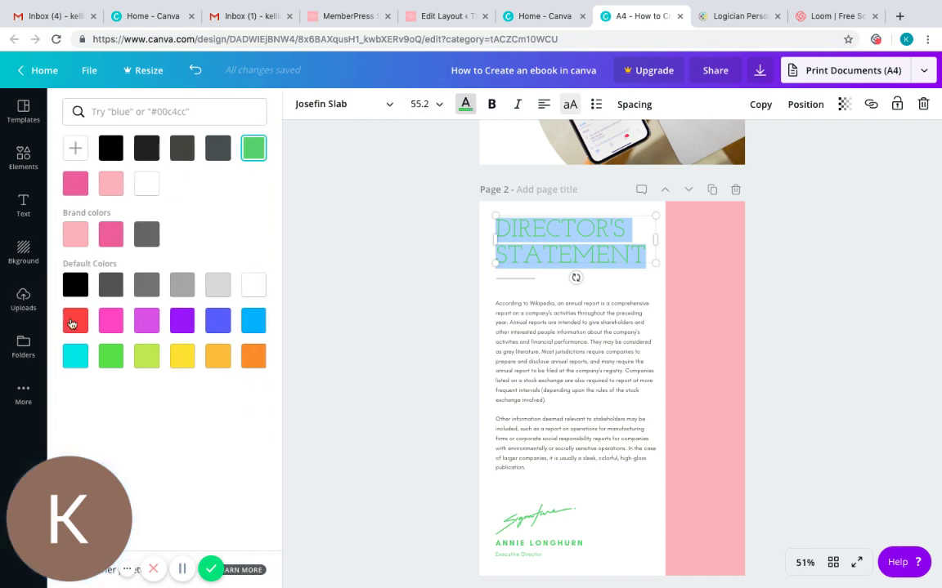
left_click(110, 237)
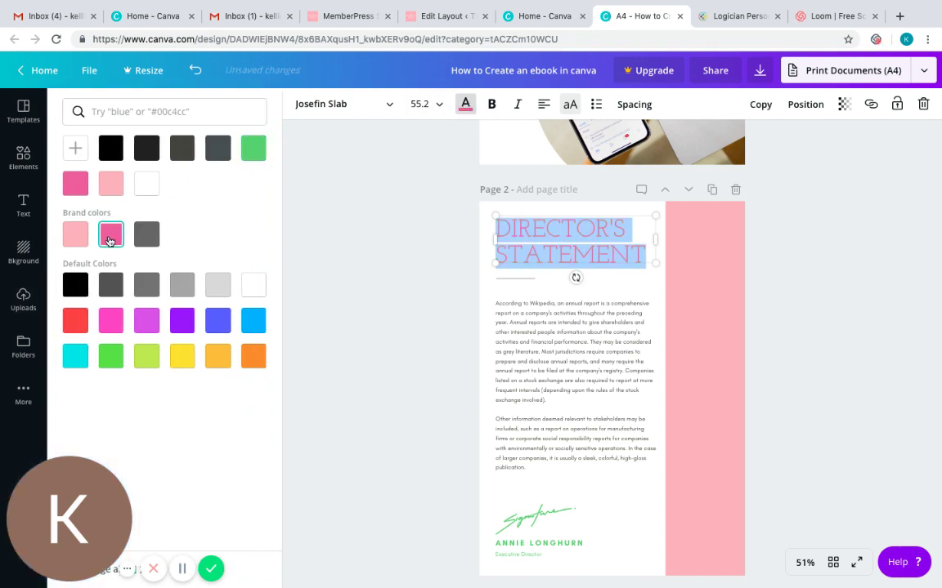
left_click(433, 249)
scroll(433, 462, "down", 1)
scroll(433, 461, "down", 1)
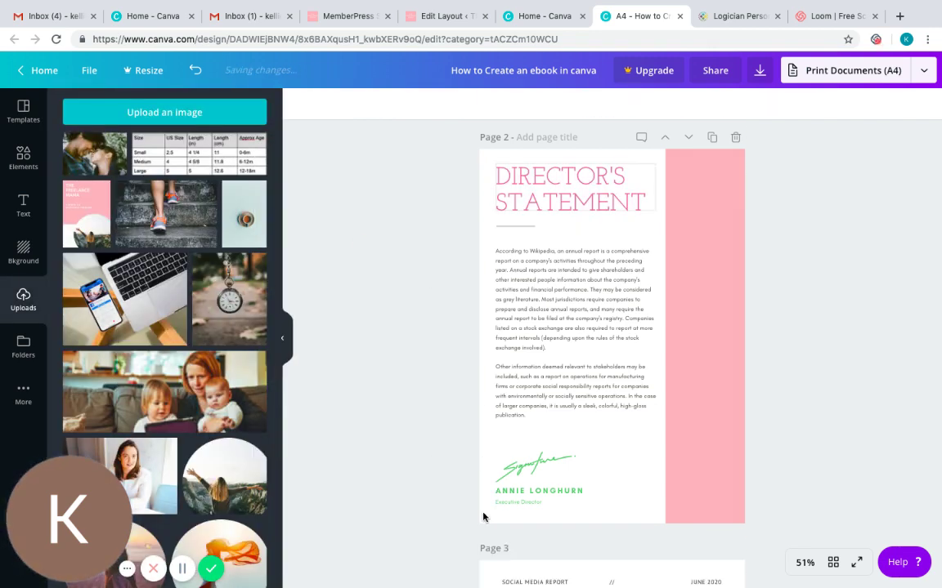
left_click(513, 480)
double_click(523, 465)
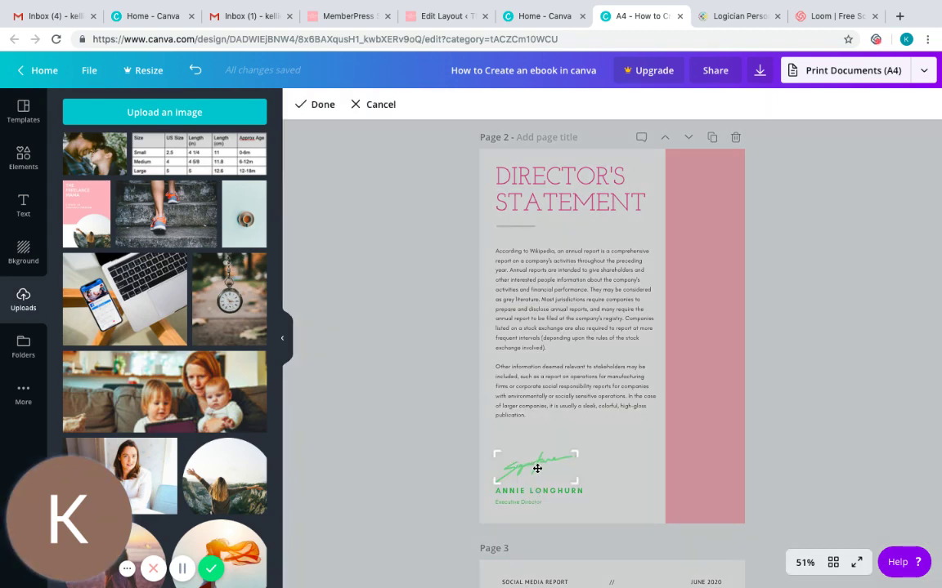
key("Return")
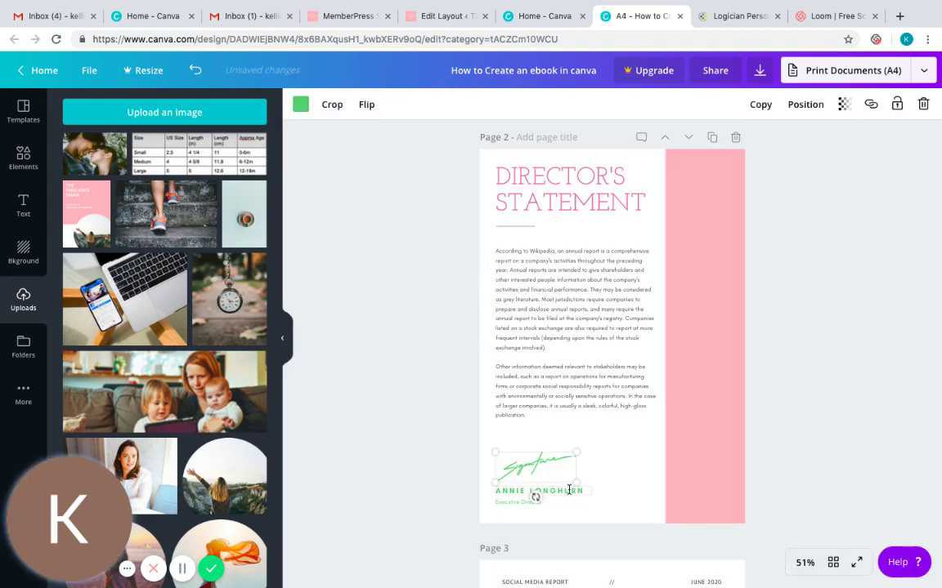
Recolor the name line beneath the signature on page 2 with the darker pink.
double_click(569, 491)
left_click(465, 104)
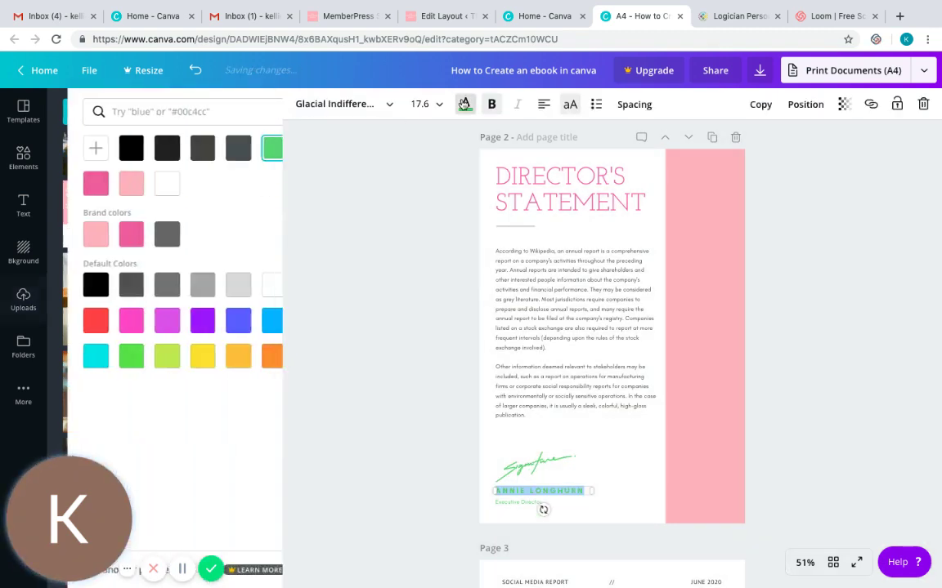
left_click(76, 183)
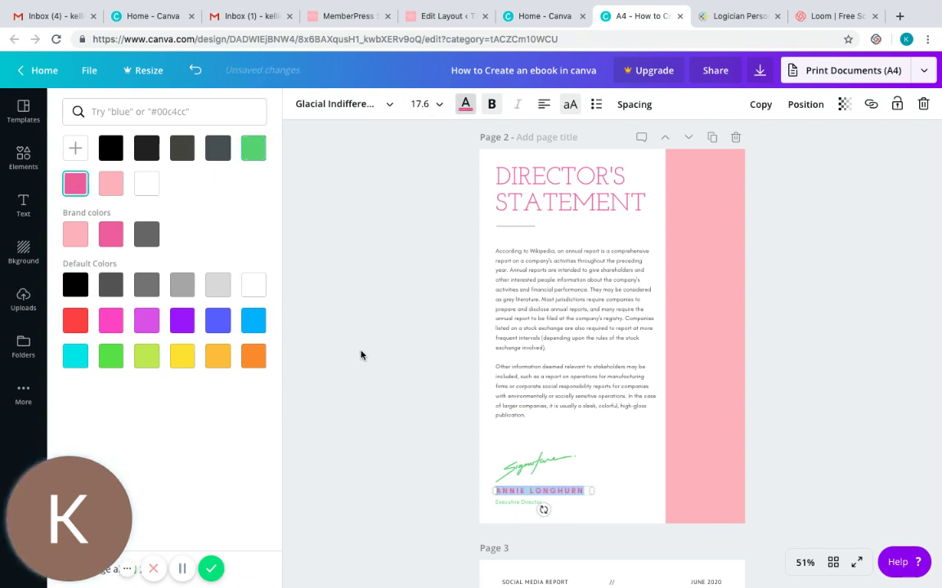
left_click(361, 355)
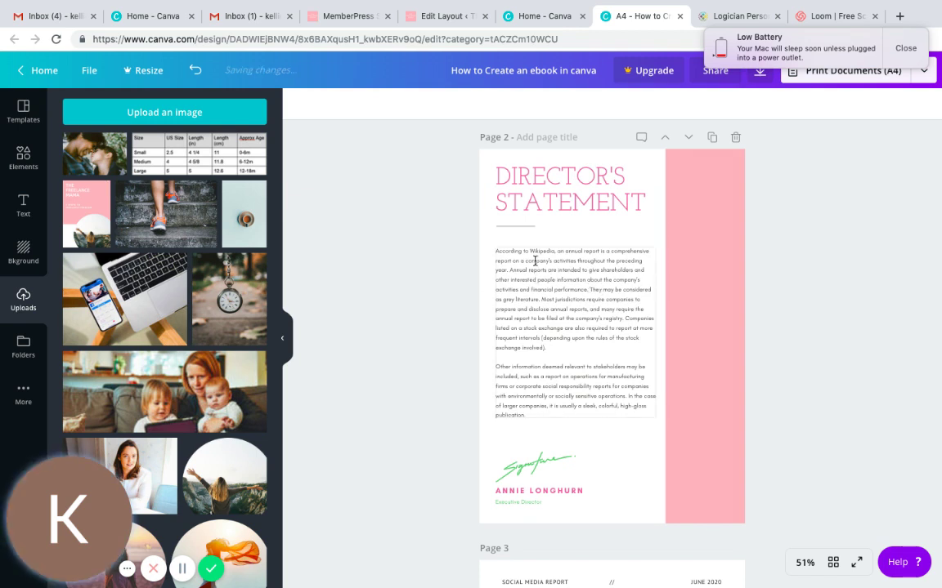
left_click(535, 261)
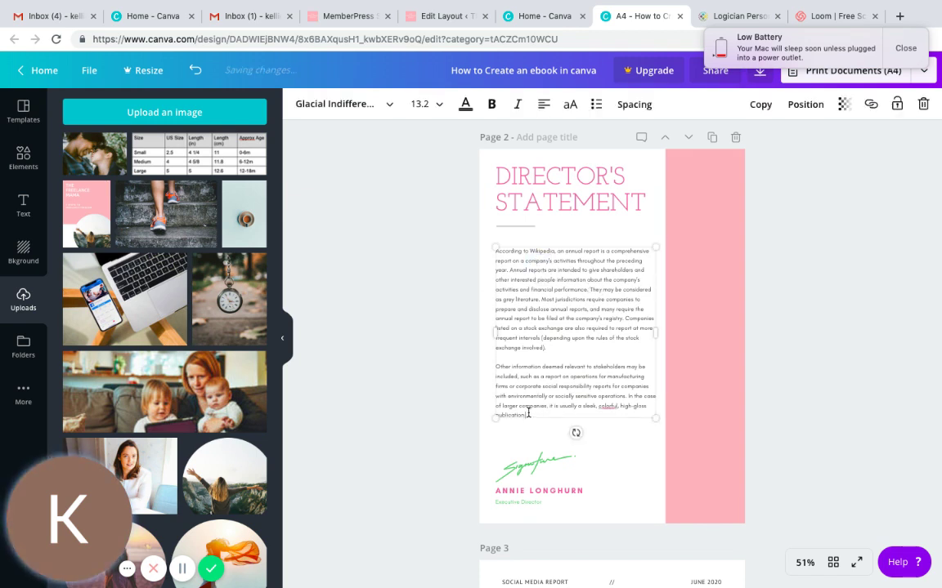
left_click_drag(528, 413, 495, 247)
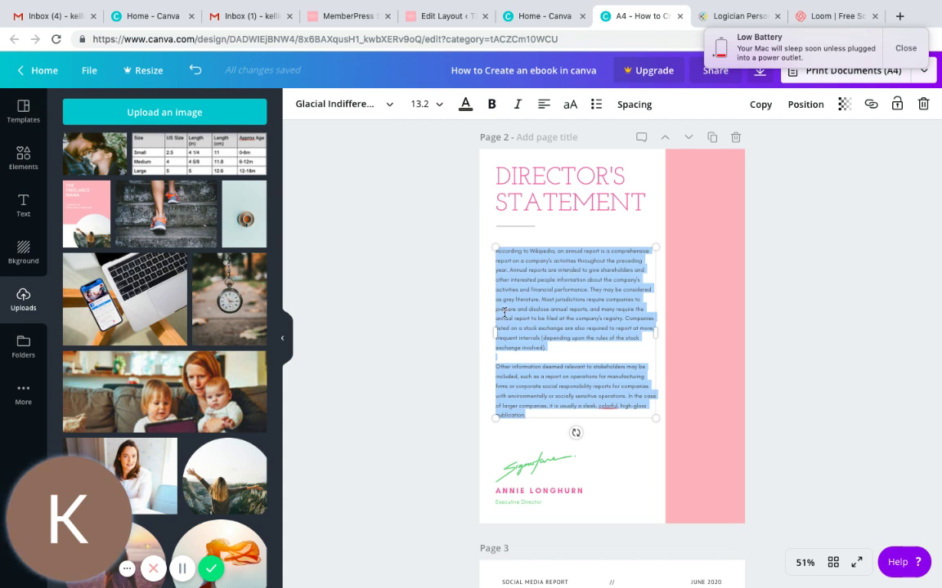
left_click(457, 357)
Replace the wide group photo at the foot of page 4 with the uploaded photo of a woman and two children on a sofa.
scroll(457, 357, "down", 4)
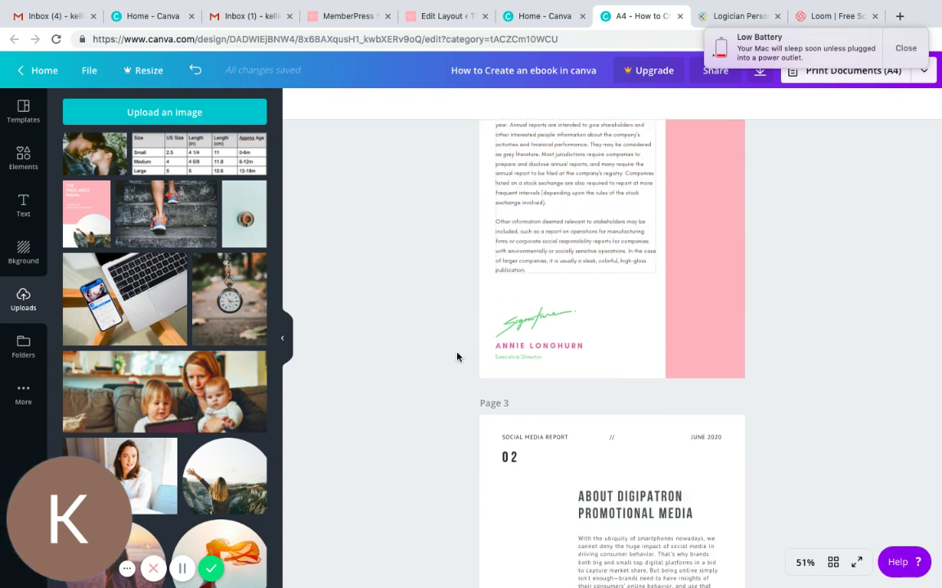
scroll(457, 357, "down", 10)
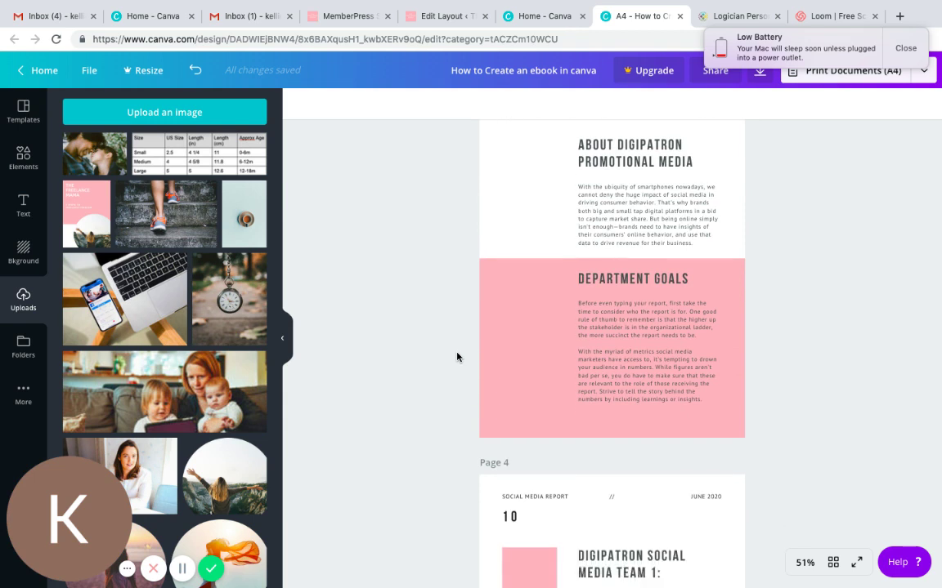
scroll(457, 357, "down", 2)
scroll(457, 358, "down", 10)
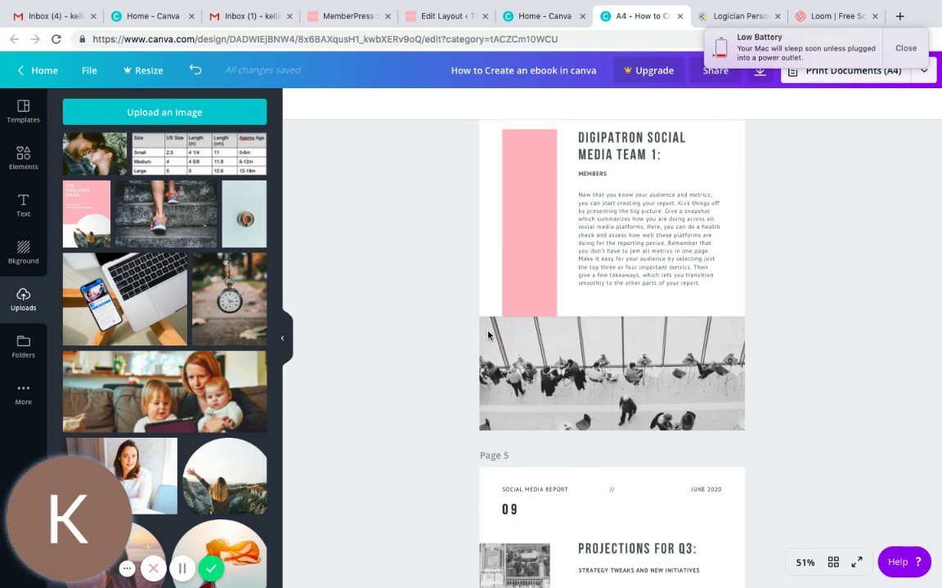
left_click_drag(195, 385, 590, 348)
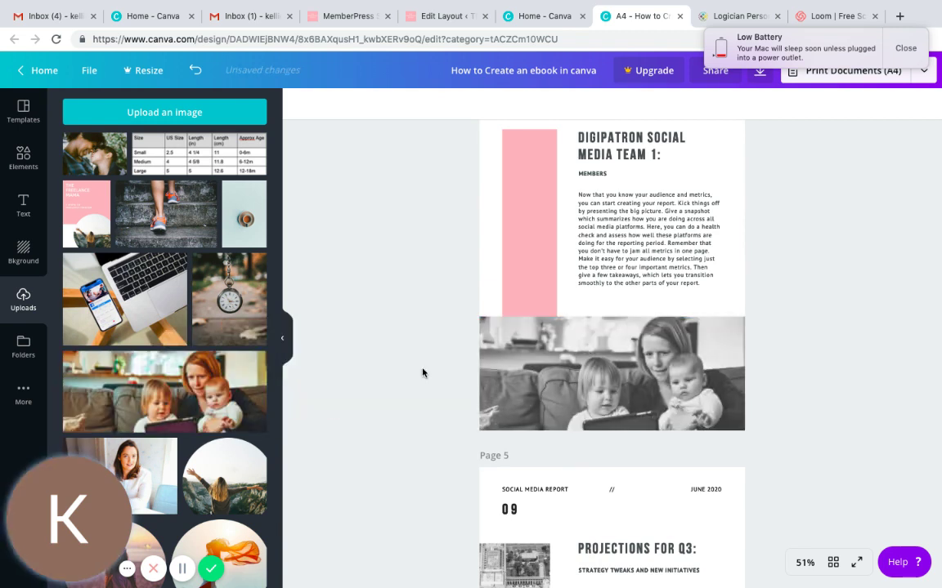
Replace the tall city photo on page 5 with the uploaded picture of a coffee cup.
scroll(422, 373, "down", 3)
scroll(422, 373, "down", 5)
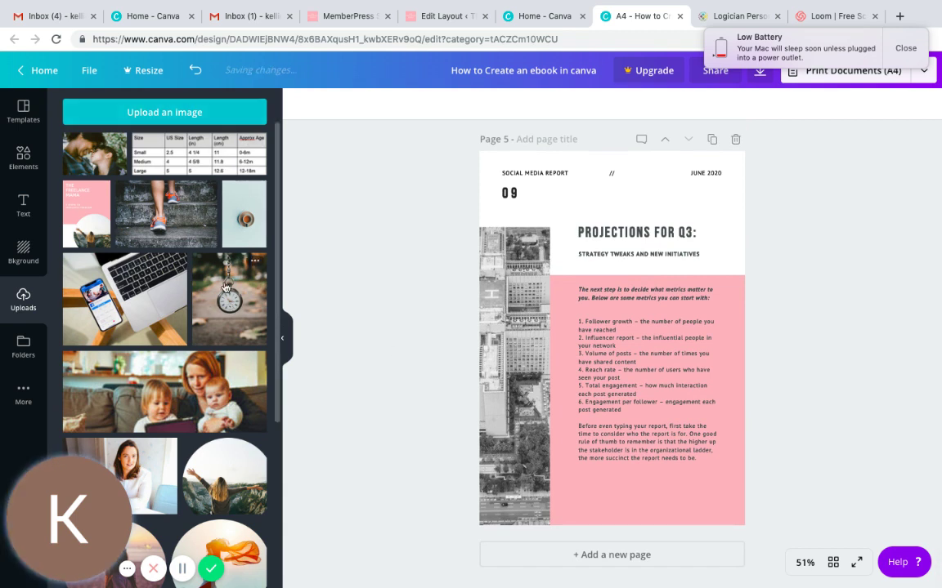
left_click_drag(257, 219, 530, 277)
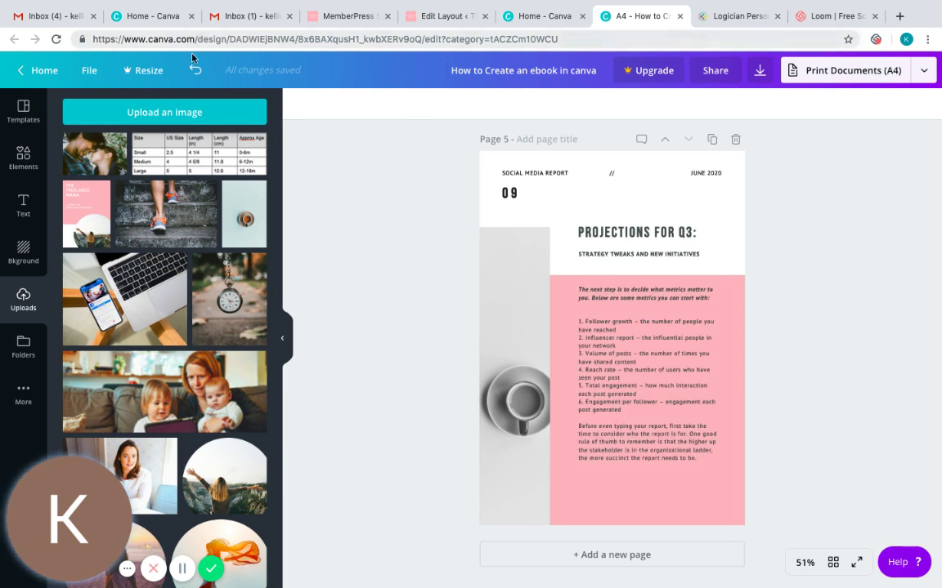
left_click(23, 211)
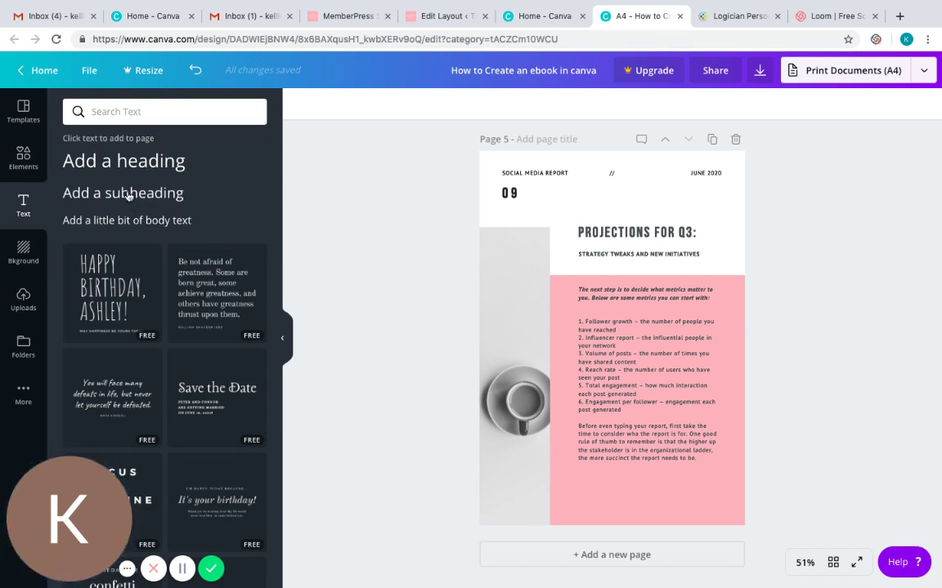
left_click(128, 194)
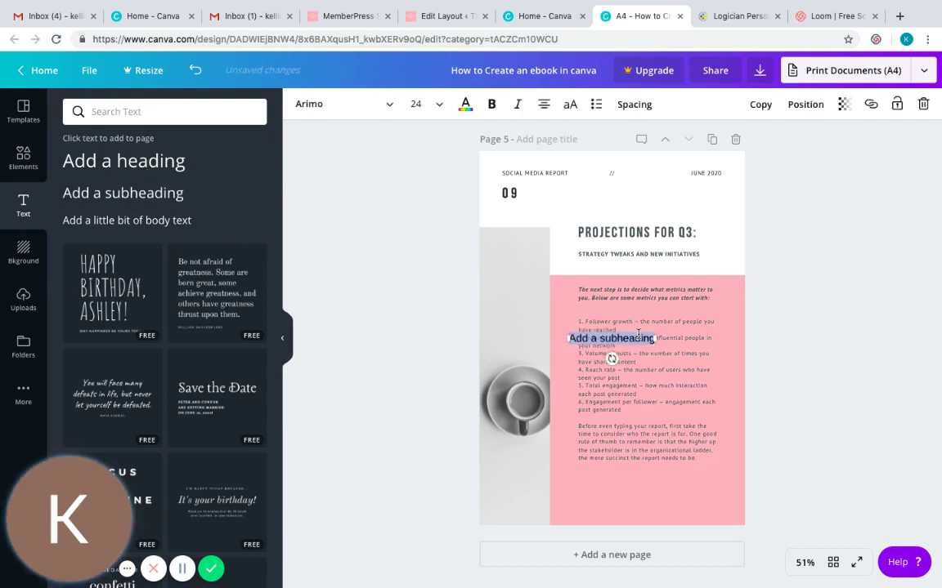
left_click_drag(630, 329, 631, 505)
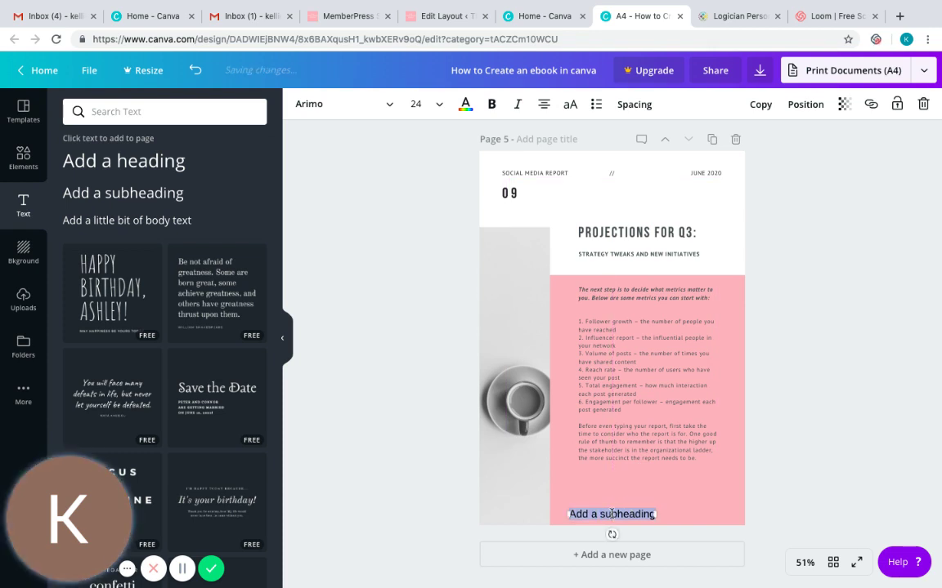
key("BackSpace")
type("www")
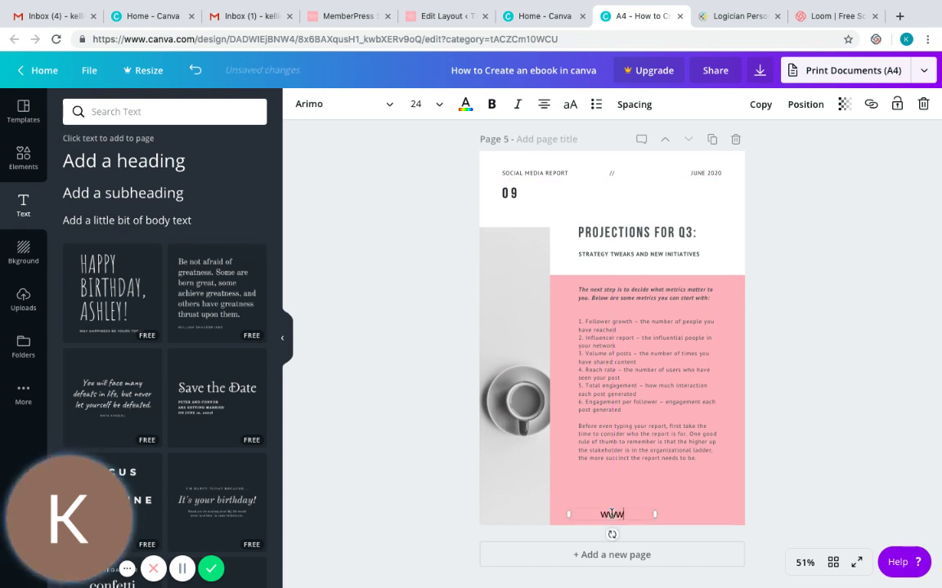
type(".th")
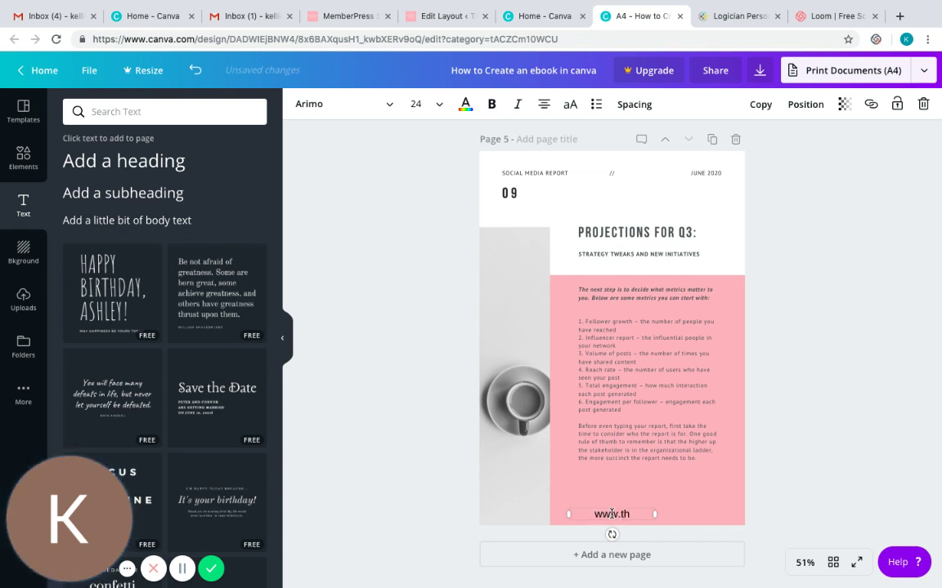
type("efreela")
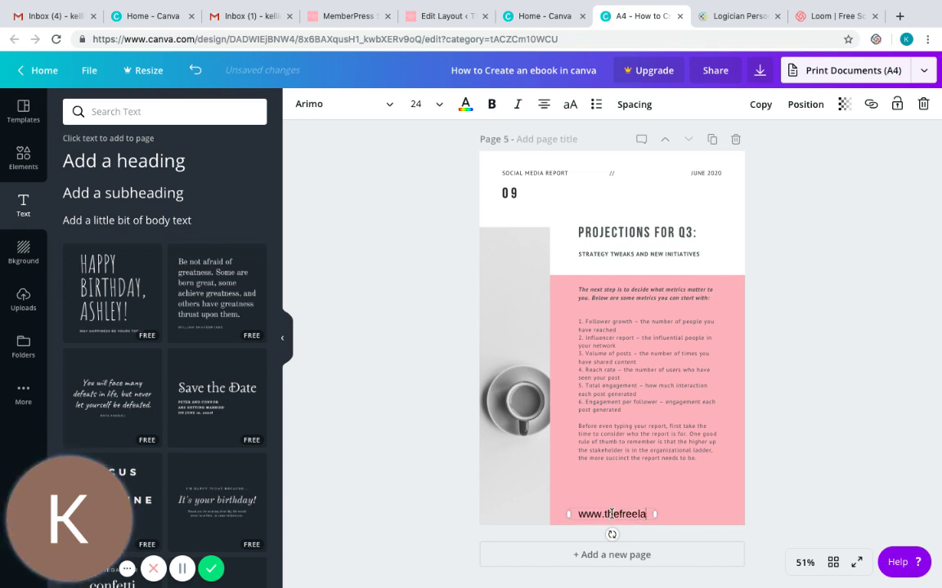
type("nce mama.")
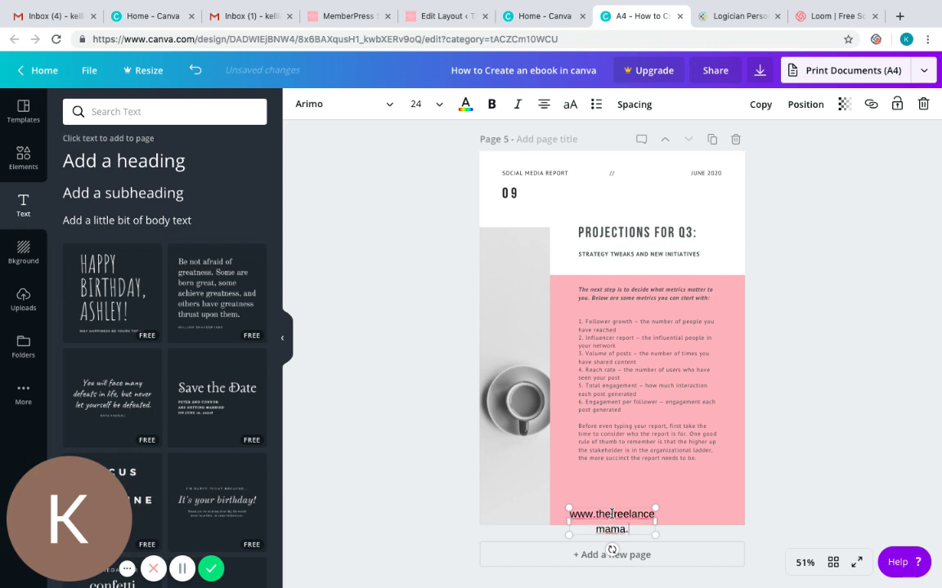
type("com")
Set the web address on page 5 to font size 18 and widen its text box to fit one line.
left_click_drag(639, 530, 574, 514)
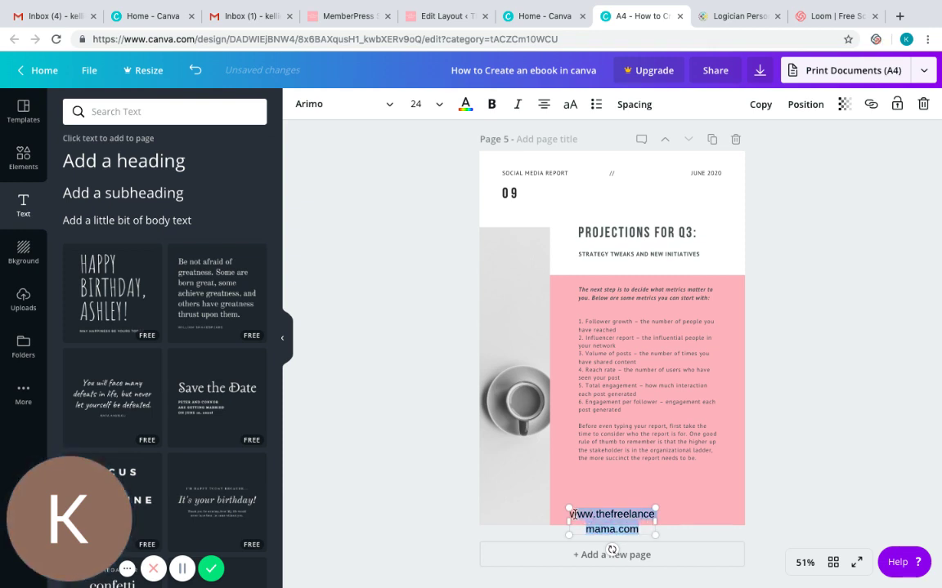
left_click(433, 104)
left_click(434, 253)
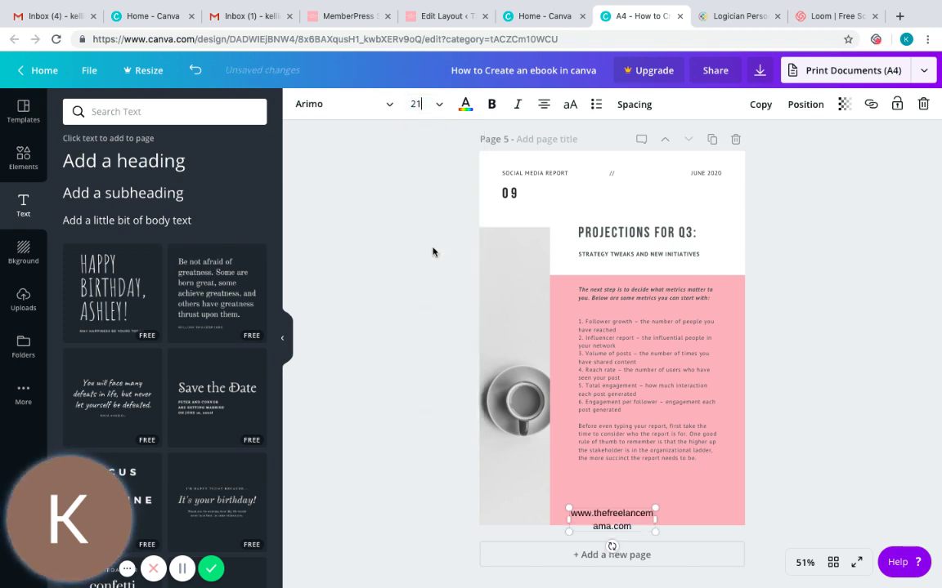
left_click(437, 105)
left_click(427, 254)
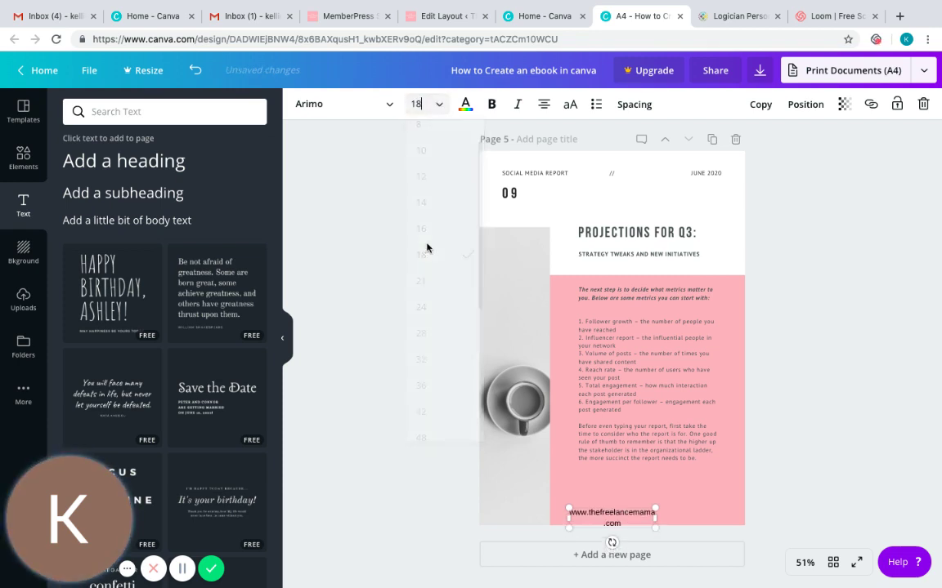
mouse_move(655, 519)
left_mouse_down()
mouse_move(672, 519)
mouse_move(651, 506)
left_mouse_up()
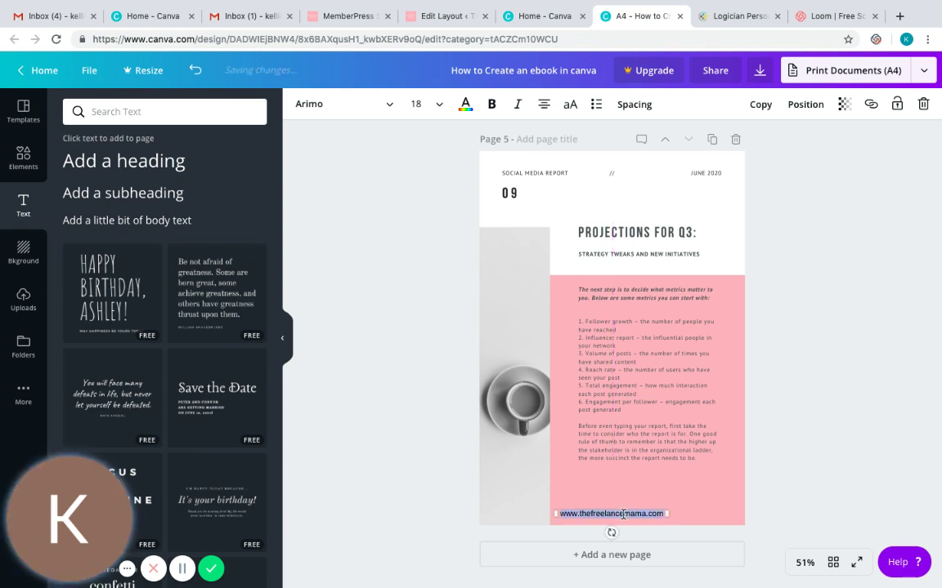
left_click(465, 104)
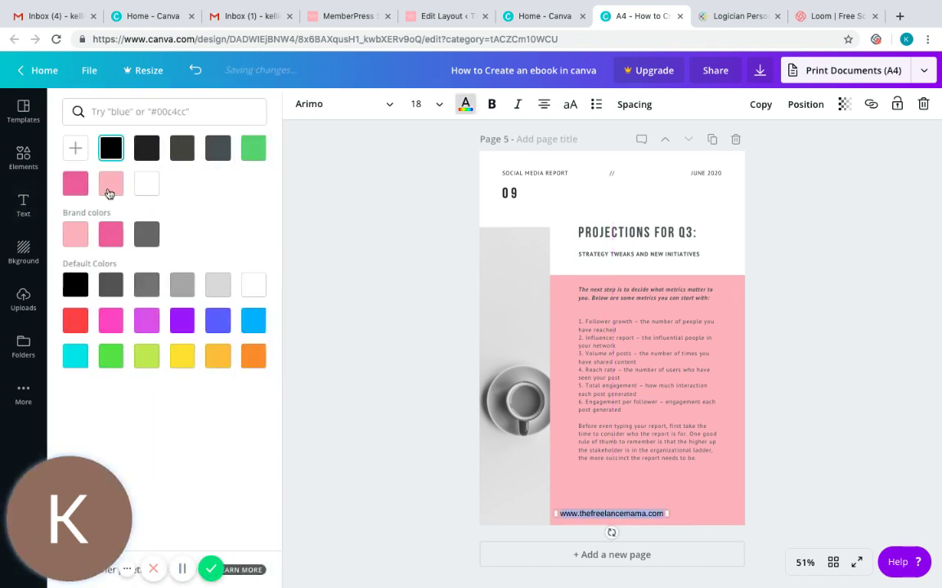
left_click(82, 189)
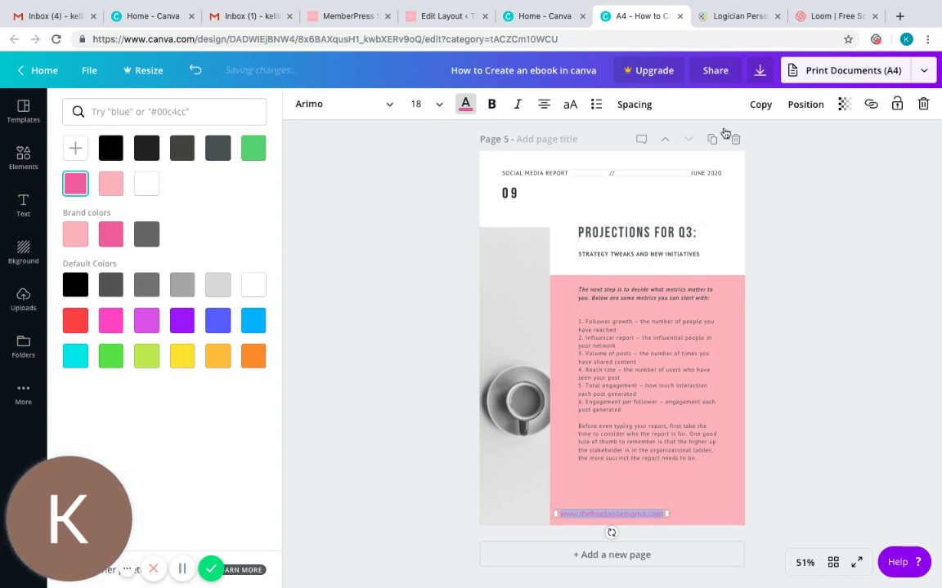
left_click(871, 106)
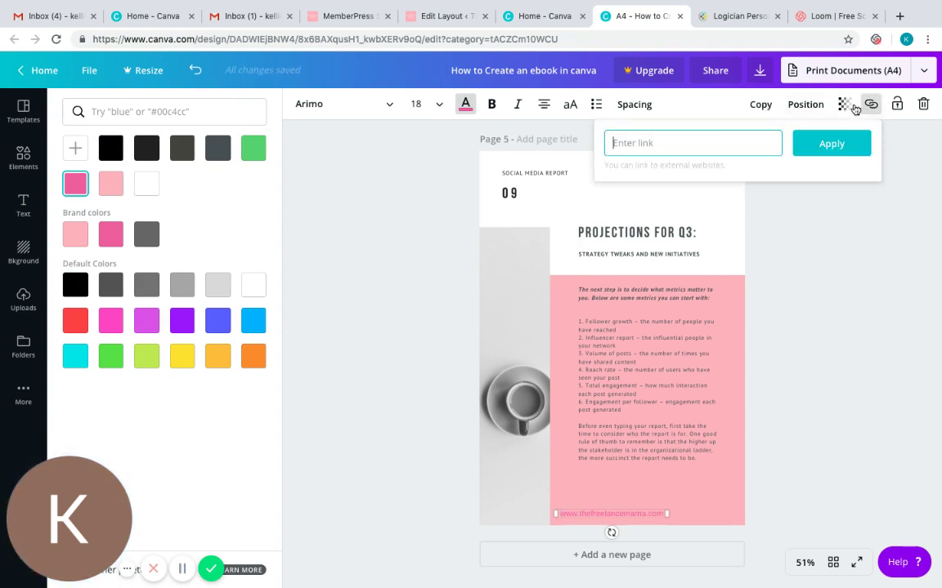
type("www.thefreelance")
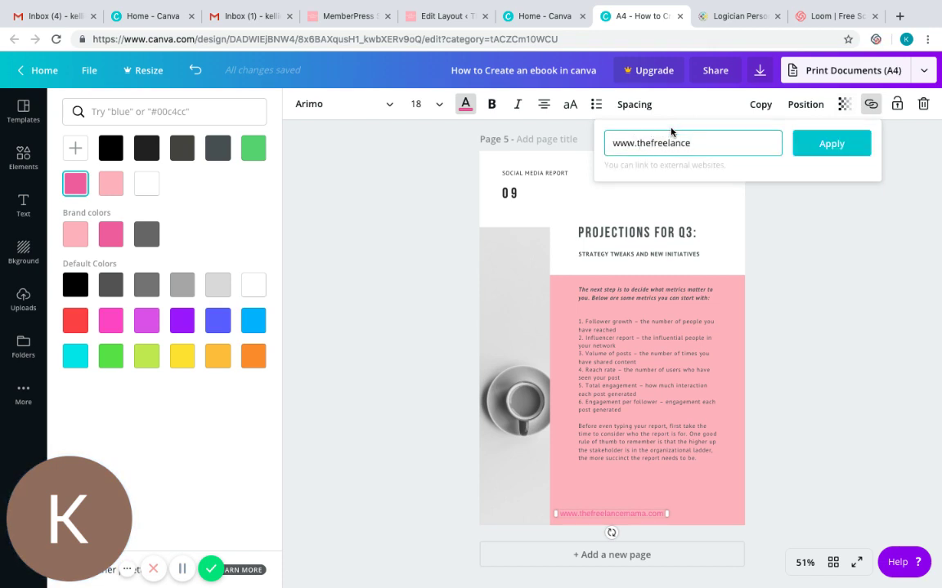
type("mama.com")
left_click(826, 155)
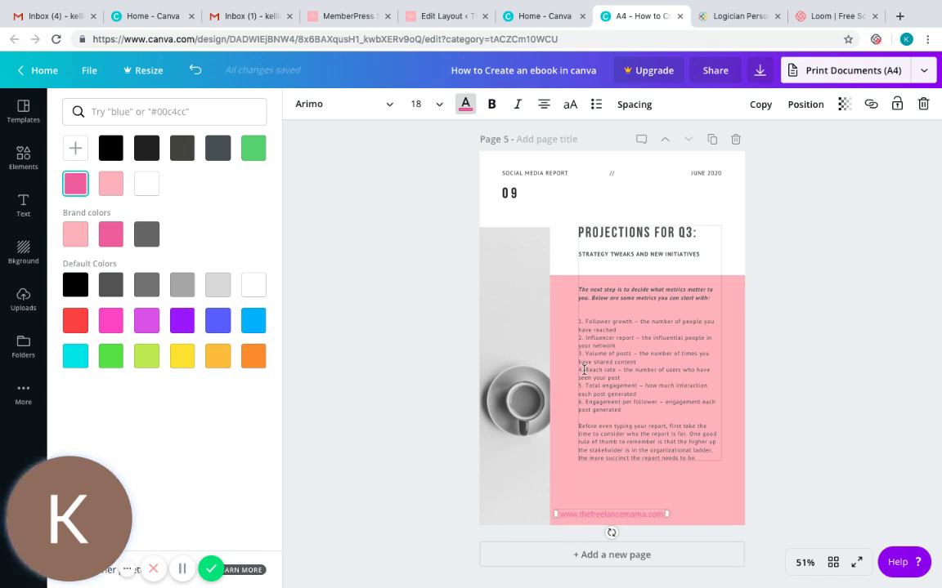
left_click(804, 296)
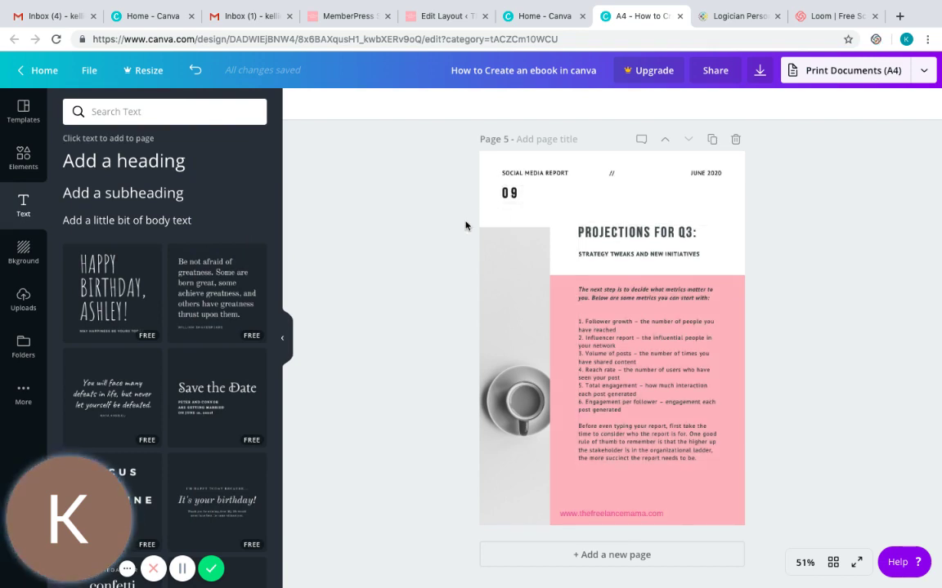
scroll(465, 225, "up", 3)
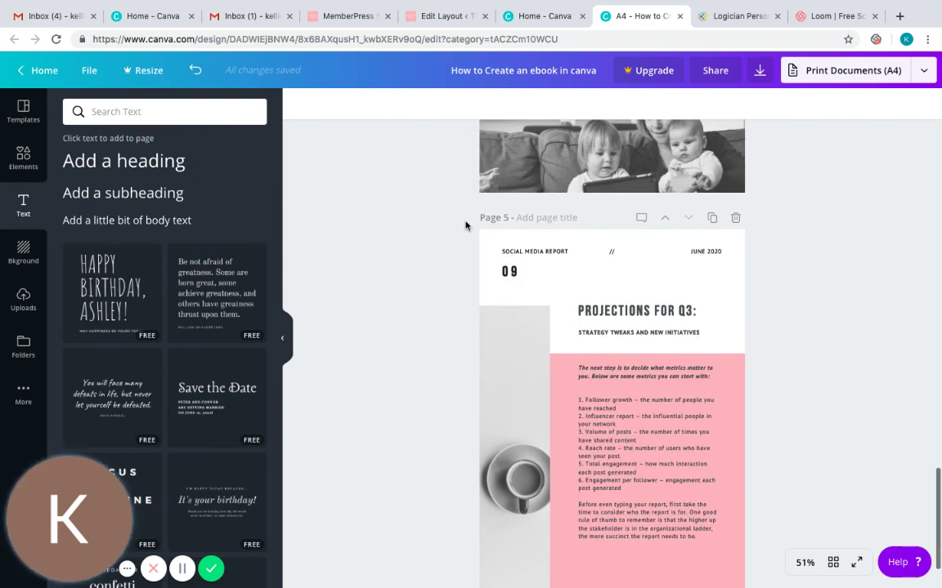
Review all five pages of the ebook, from the cover to the linked web address on page 5.
scroll(465, 226, "up", 8)
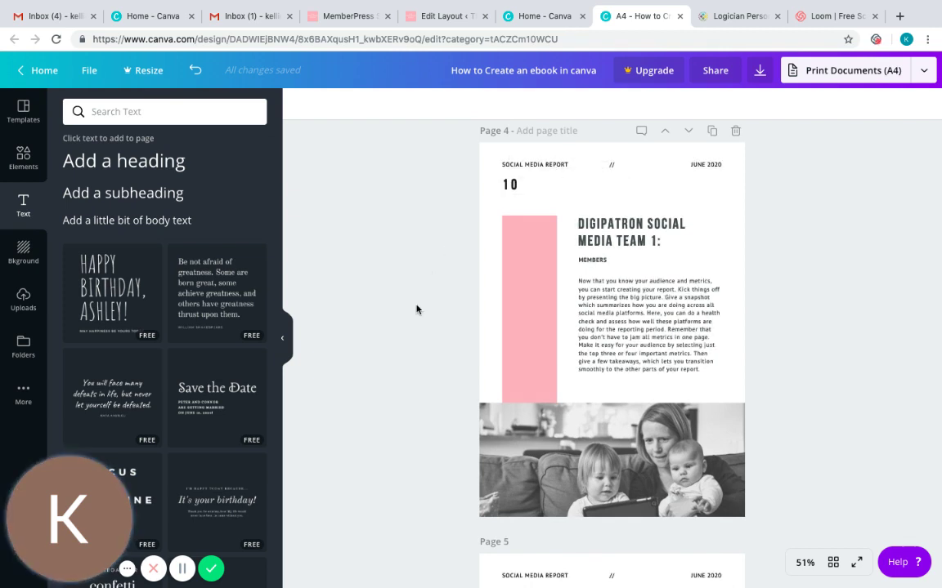
scroll(416, 309, "down", 3)
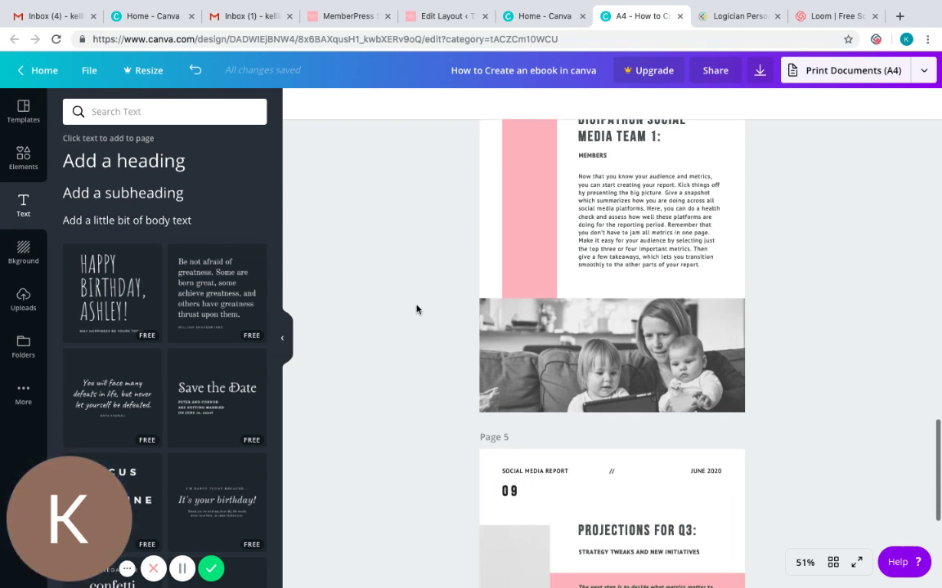
scroll(416, 309, "up", 5)
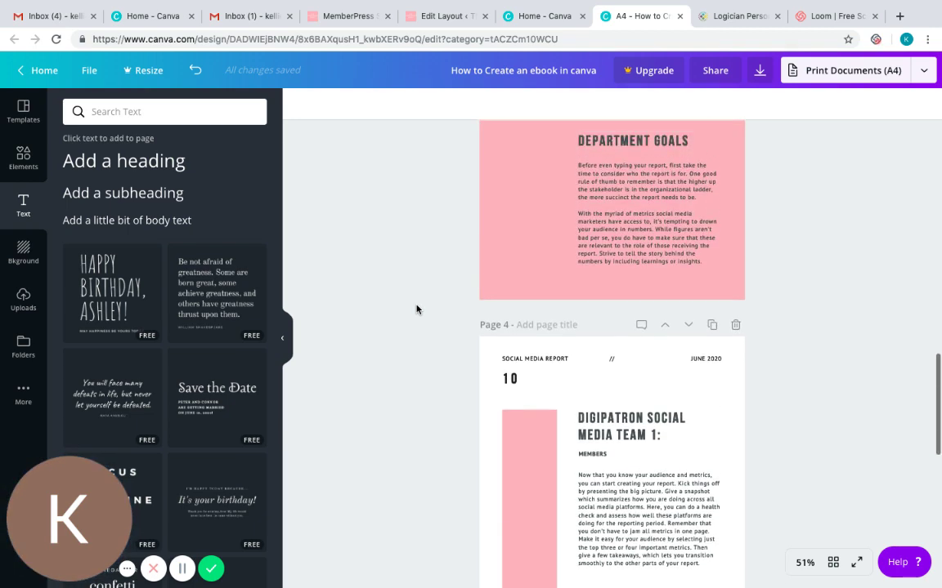
scroll(416, 309, "up", 6)
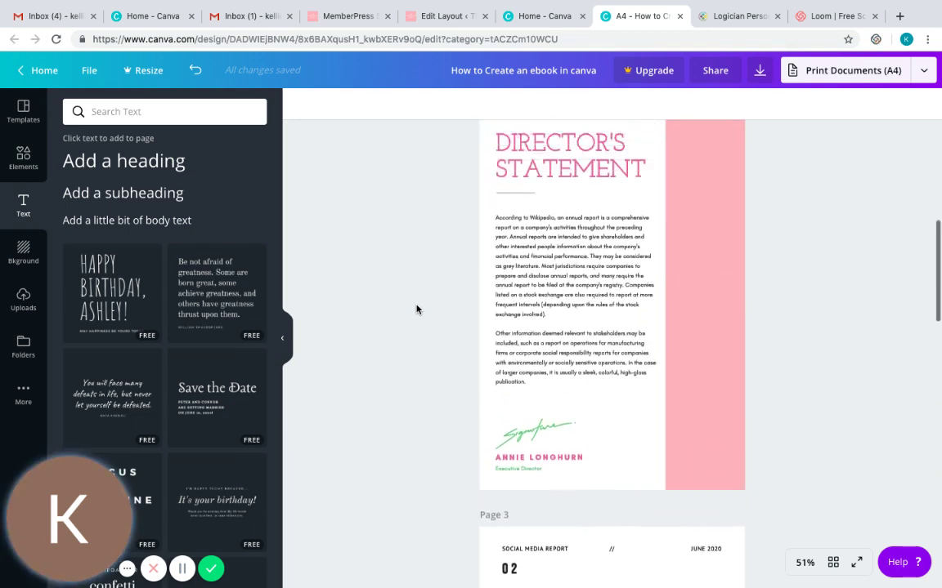
scroll(416, 309, "up", 4)
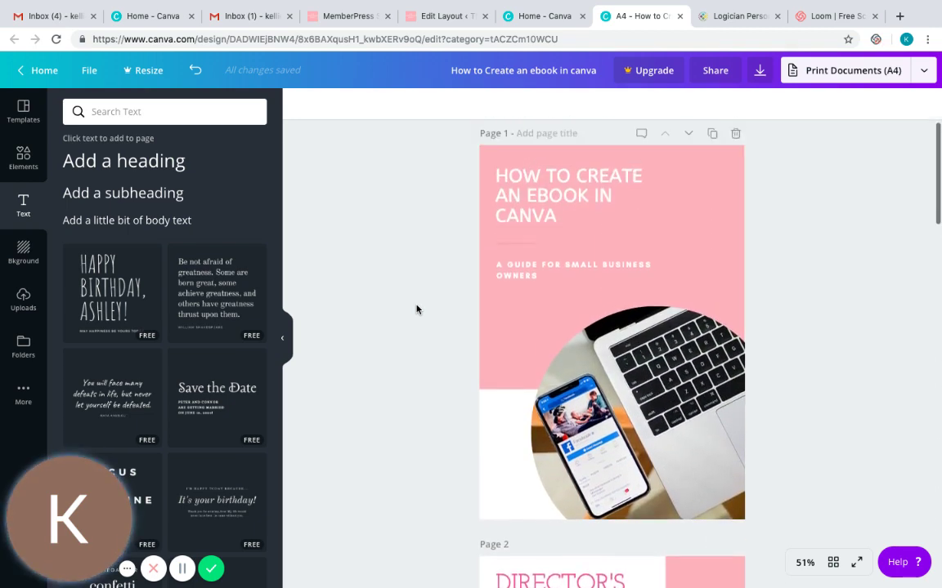
scroll(416, 309, "down", 3)
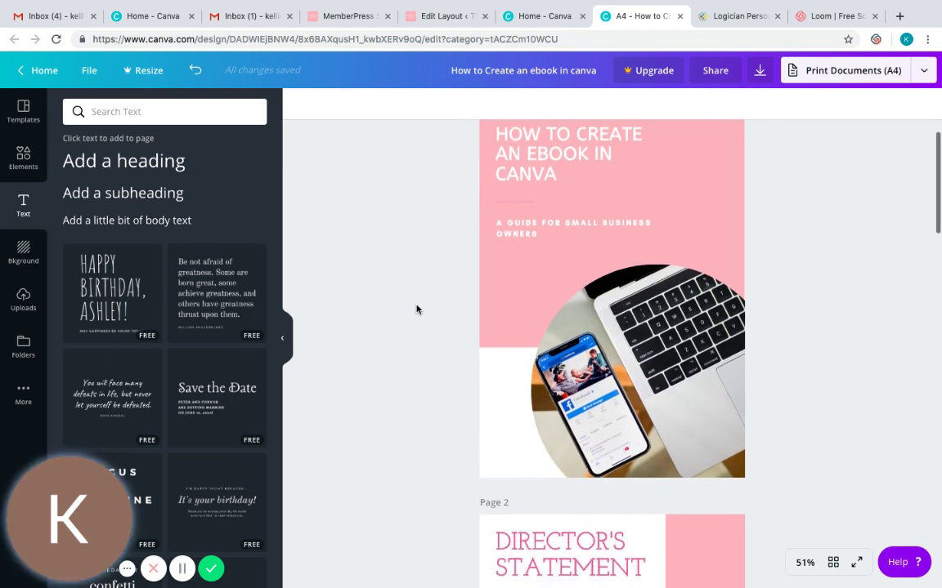
scroll(416, 309, "down", 6)
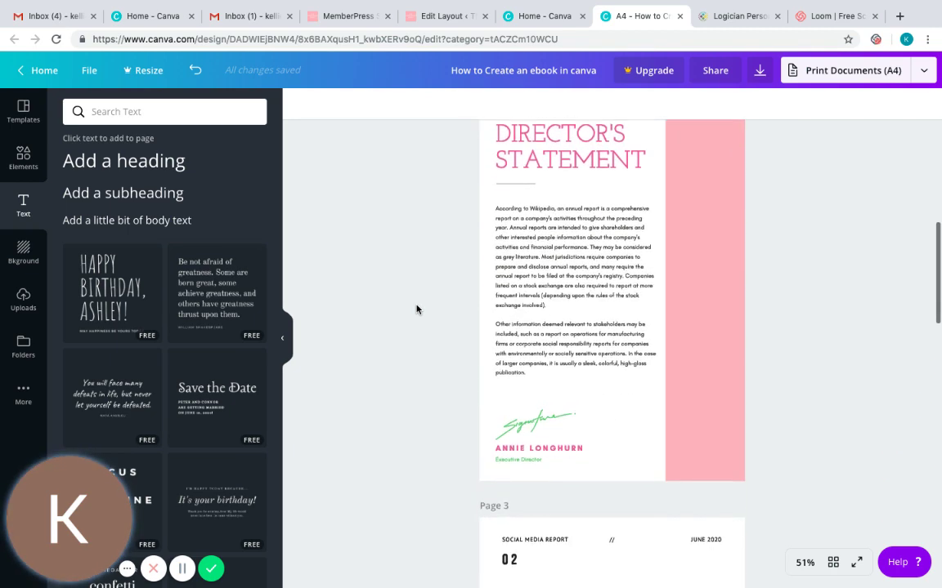
scroll(416, 309, "down", 8)
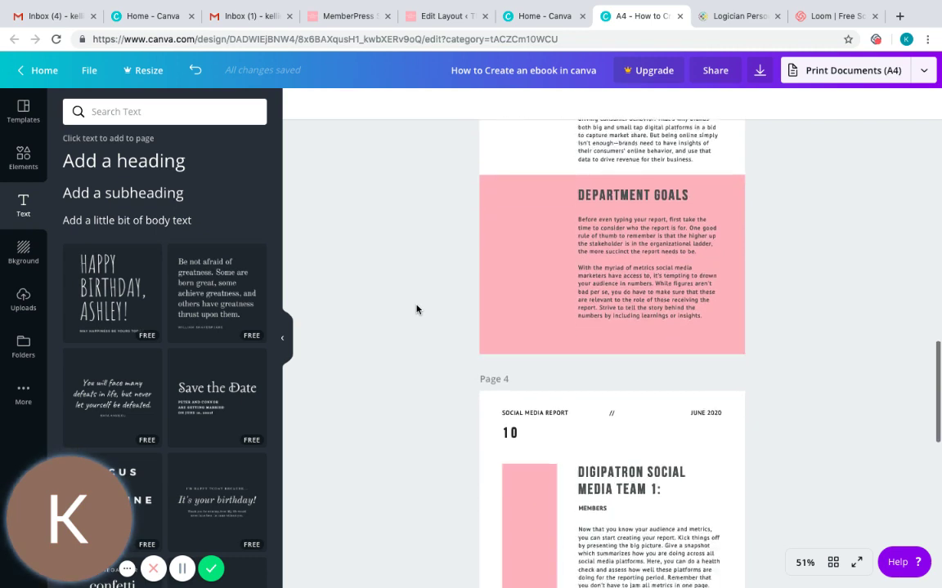
scroll(416, 309, "down", 1)
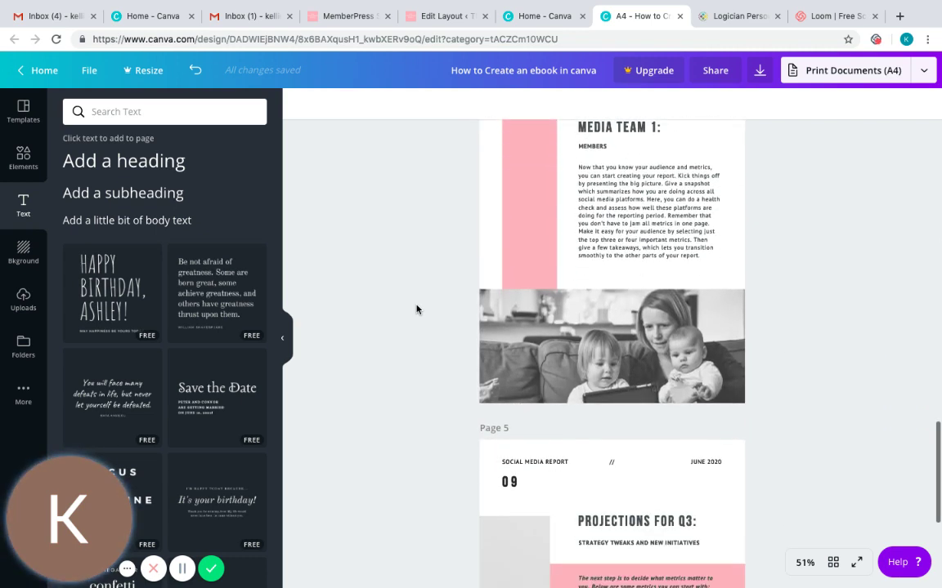
scroll(416, 308, "down", 4)
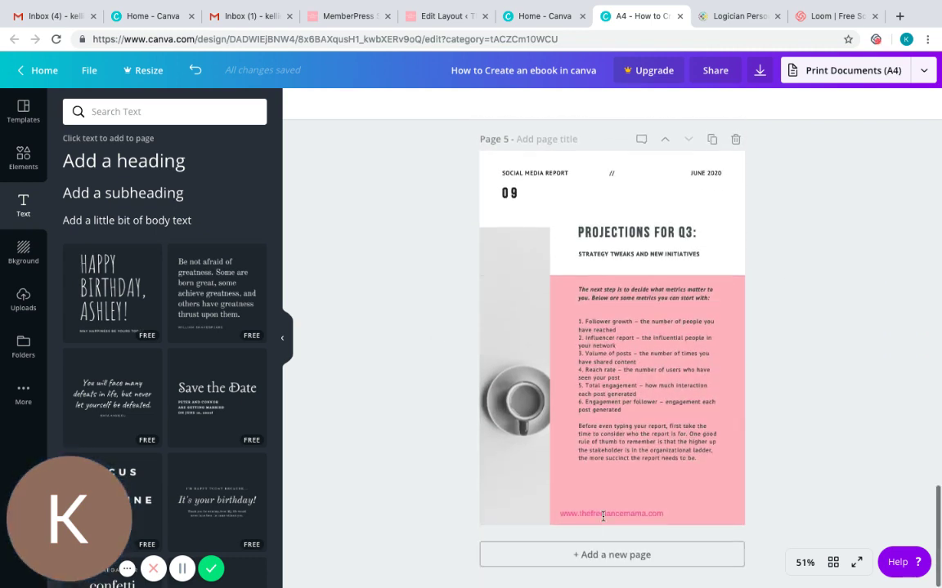
Copy the linked web address from page 5 and paste it at the foot of the family photo on page 4.
left_click(612, 511)
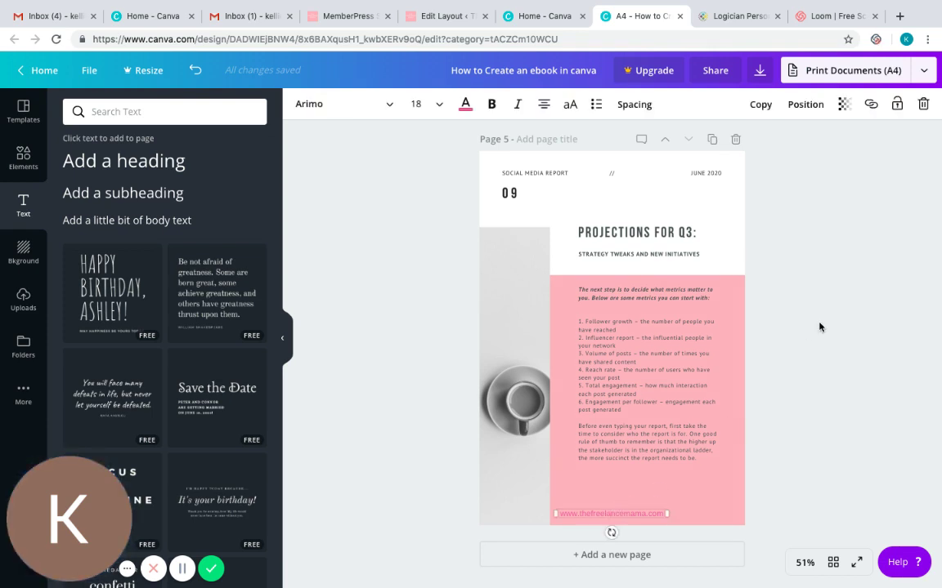
left_click(802, 287)
scroll(802, 287, "up", 2)
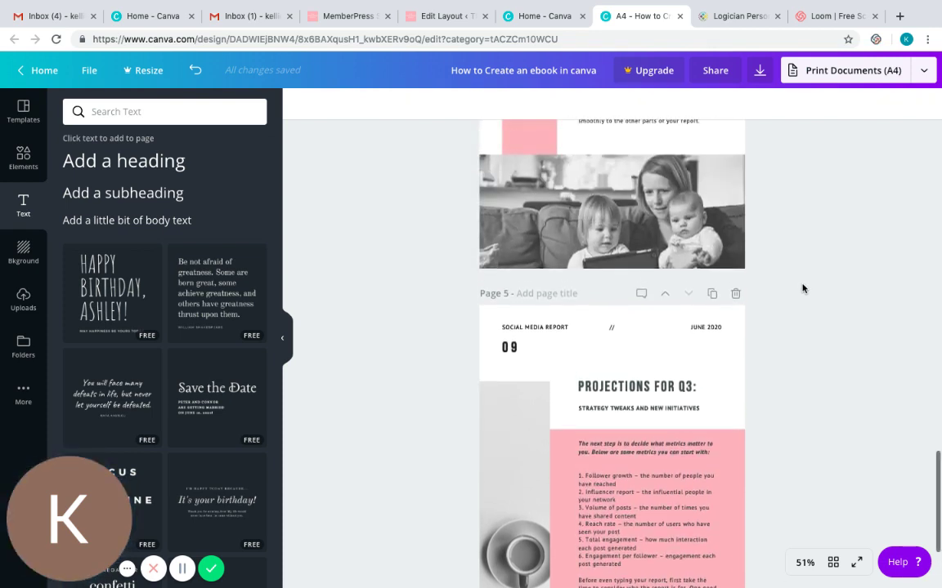
left_click(589, 262)
left_click(607, 261)
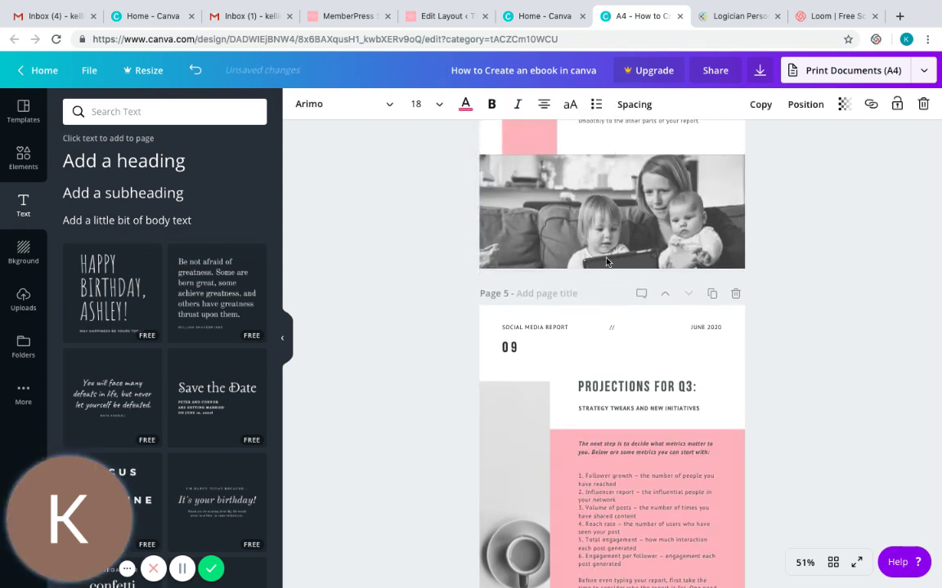
left_click(563, 229)
left_click(815, 253)
scroll(814, 253, "up", 1)
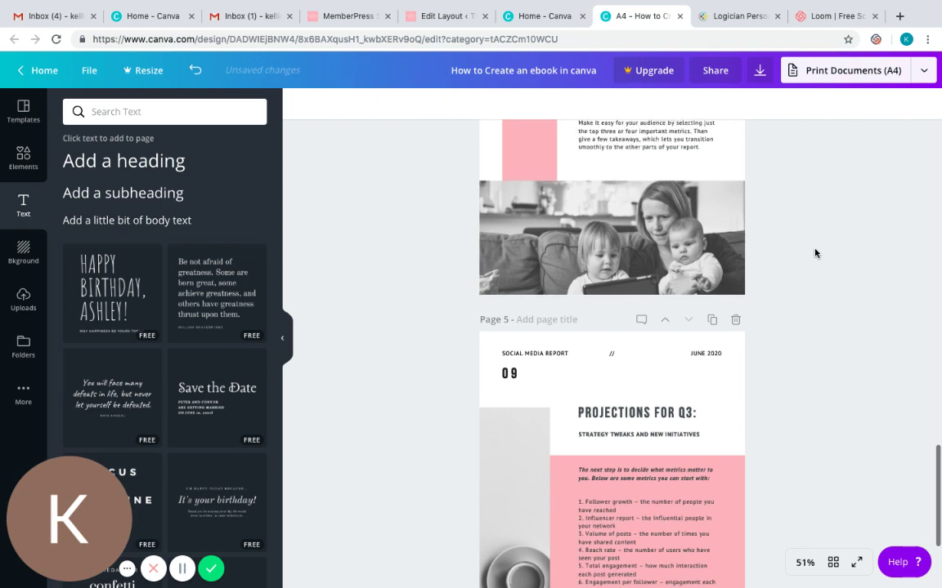
scroll(814, 253, "up", 4)
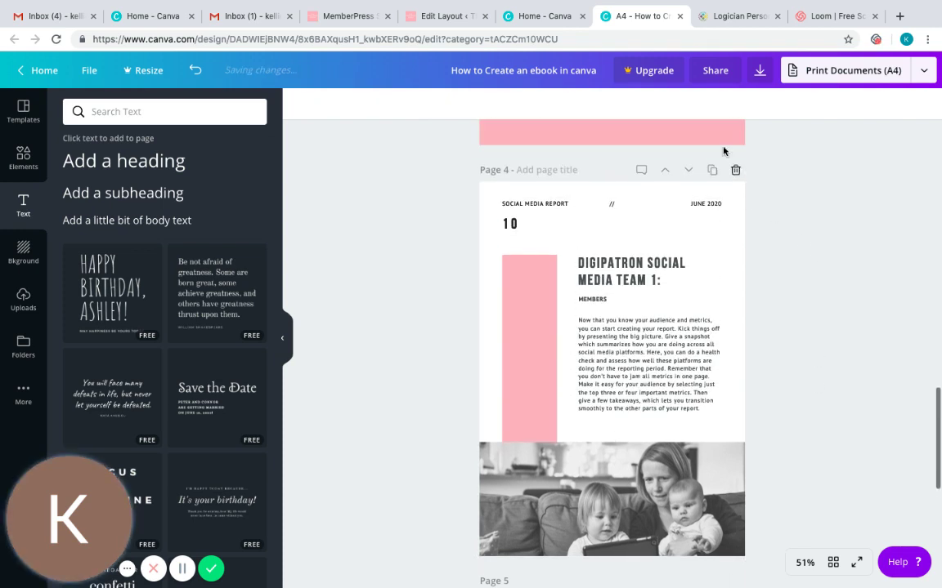
left_click(617, 240)
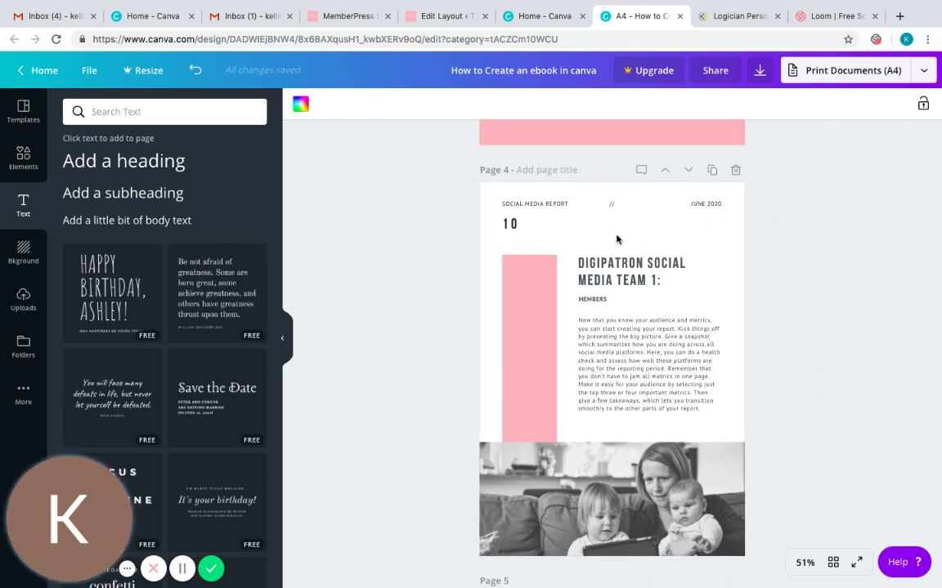
key("Tab")
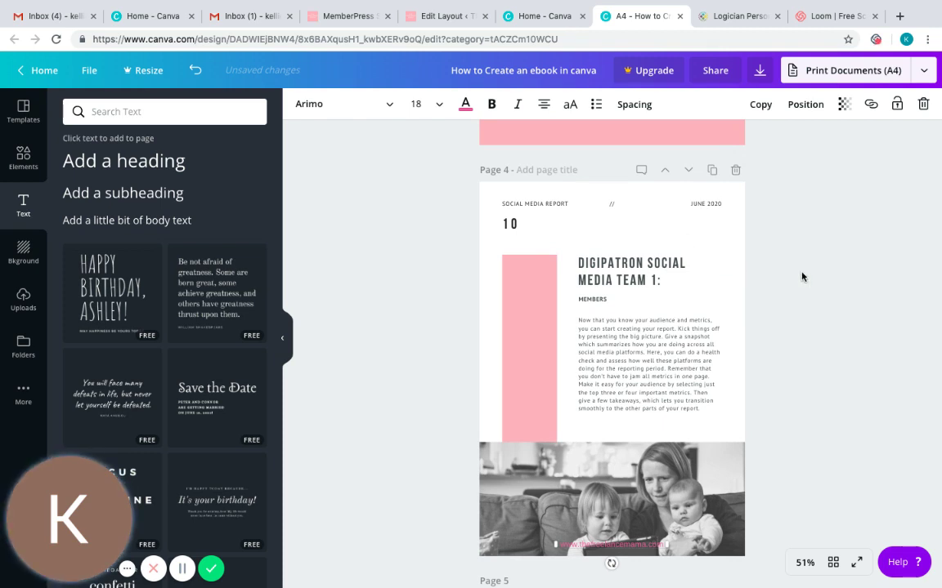
left_click(853, 458)
Try white and black text for the web address on page 4, and restore its darker pink color.
scroll(851, 456, "down", 4)
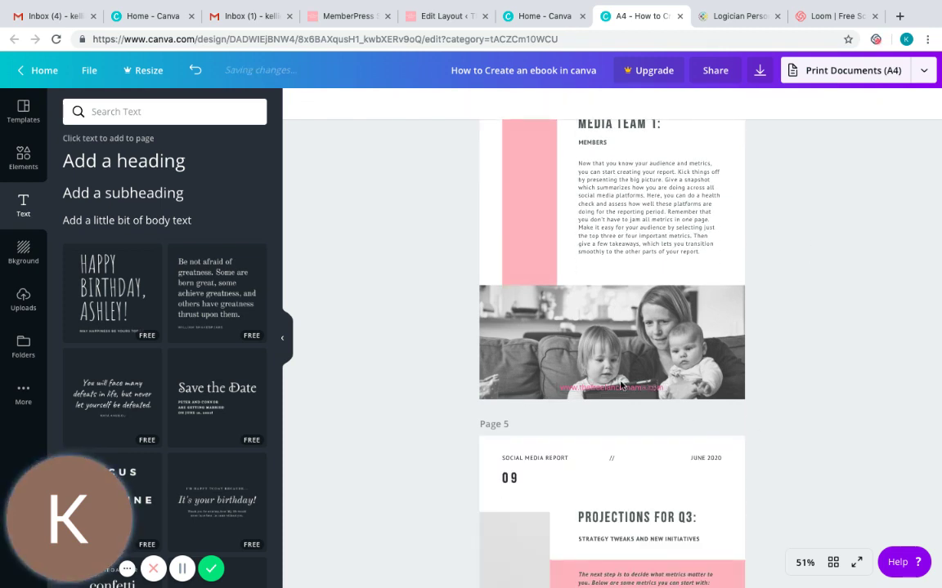
double_click(615, 388)
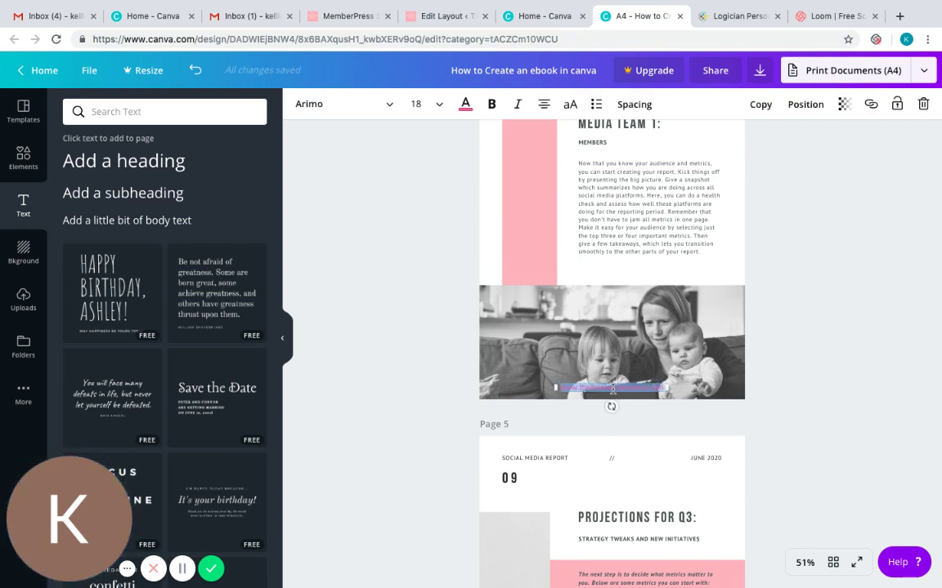
left_click(466, 106)
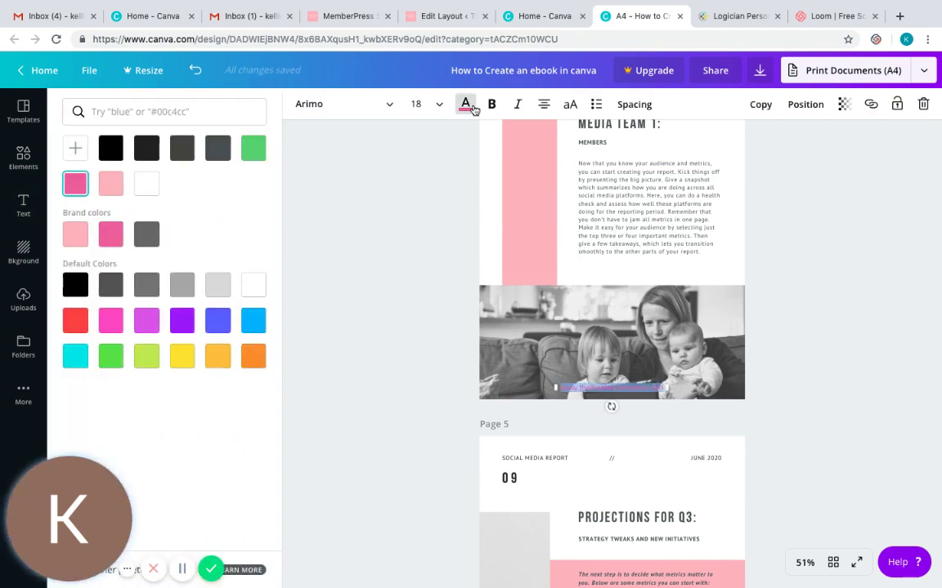
left_click(147, 190)
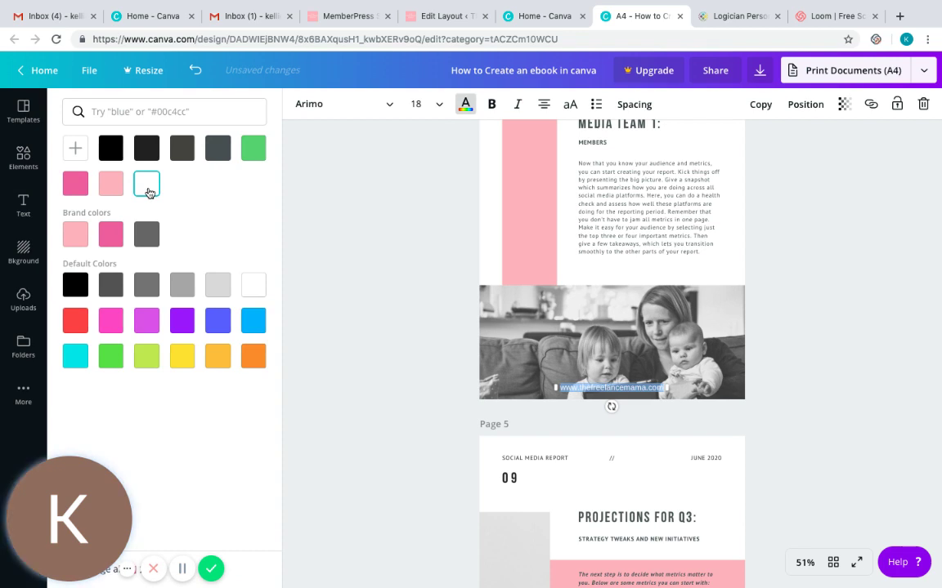
left_click(117, 157)
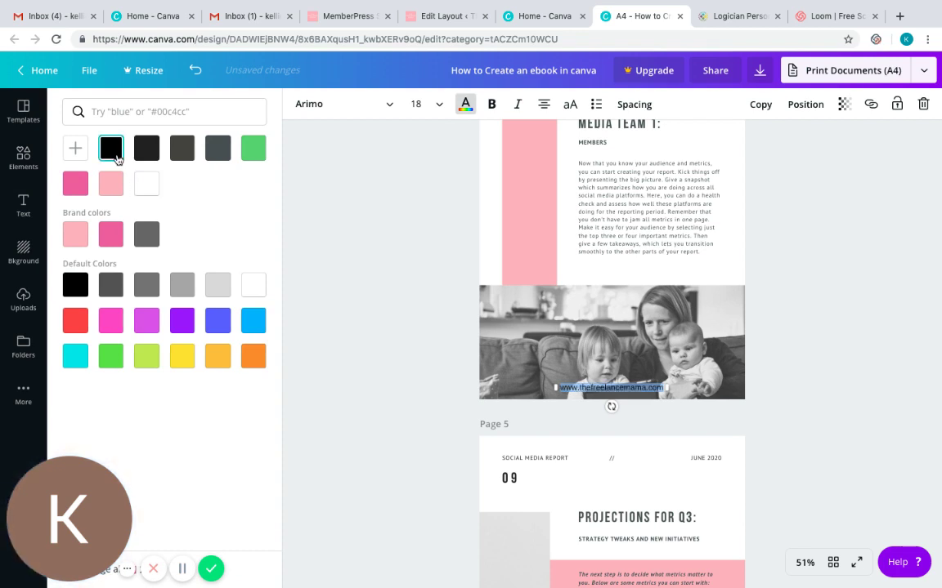
left_click(83, 187)
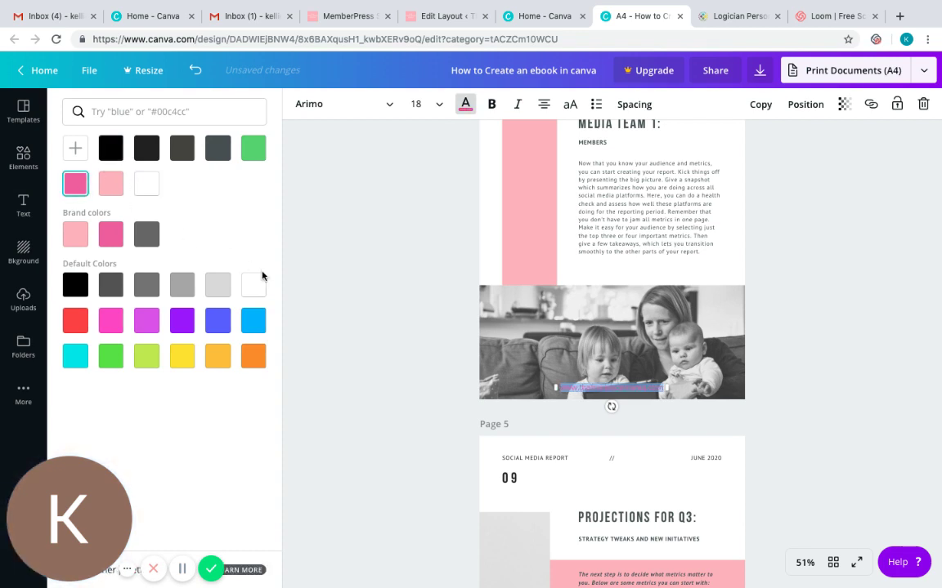
left_click(358, 272)
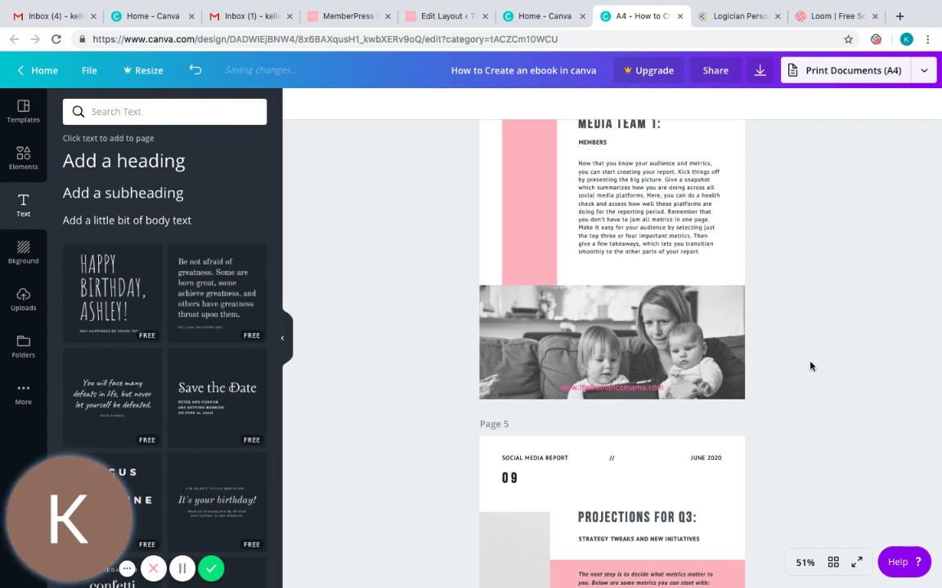
Download all five pages of the ebook as a PDF Standard file.
scroll(810, 366, "up", 1)
scroll(810, 367, "up", 6)
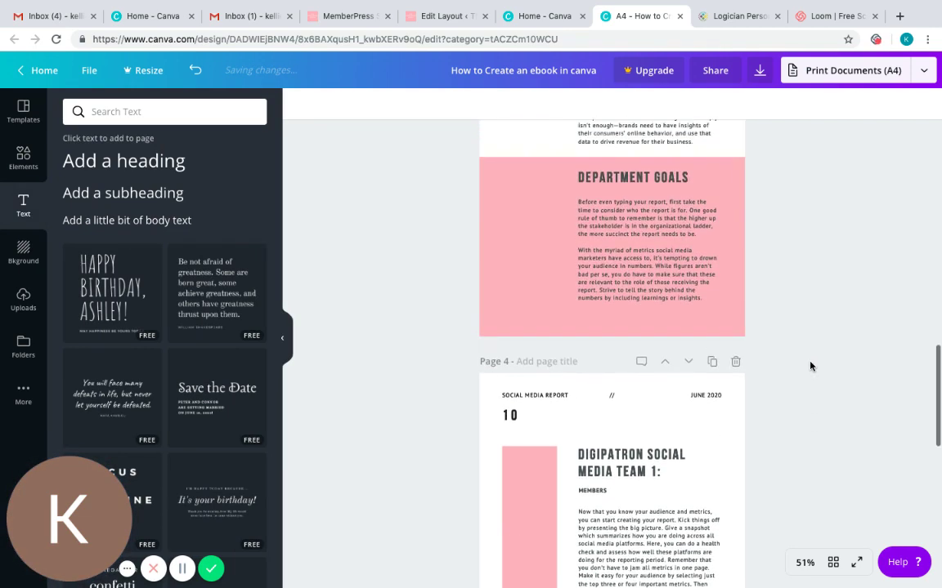
scroll(809, 366, "up", 8)
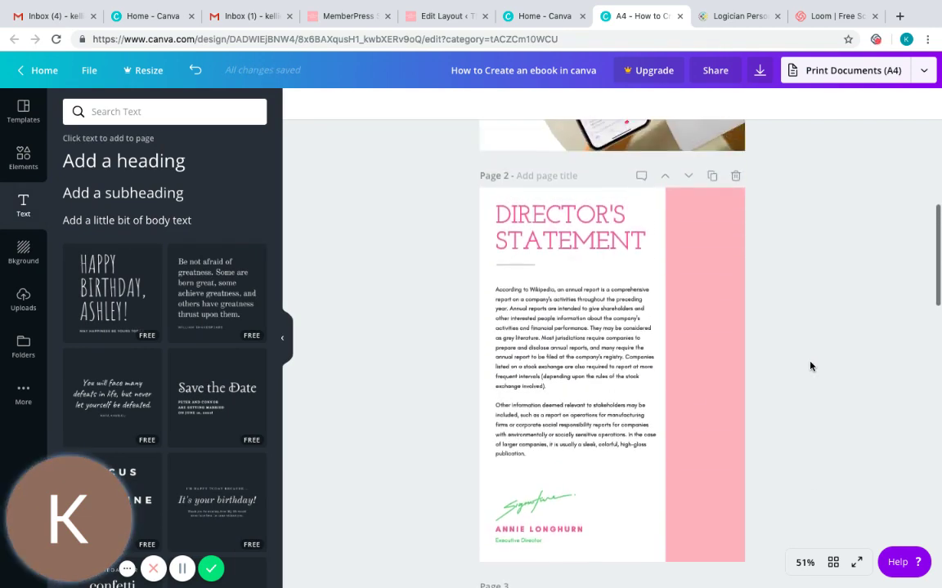
scroll(810, 366, "up", 4)
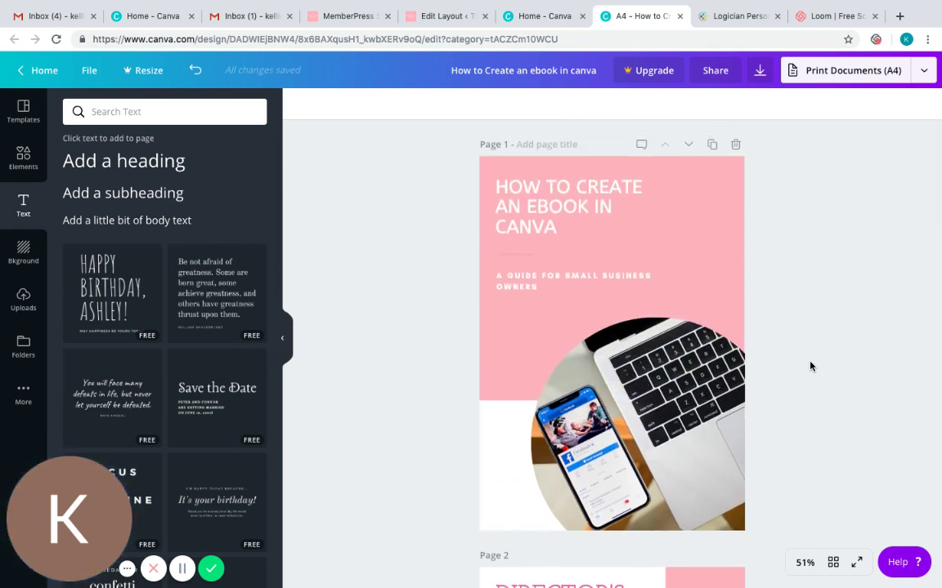
left_click(758, 72)
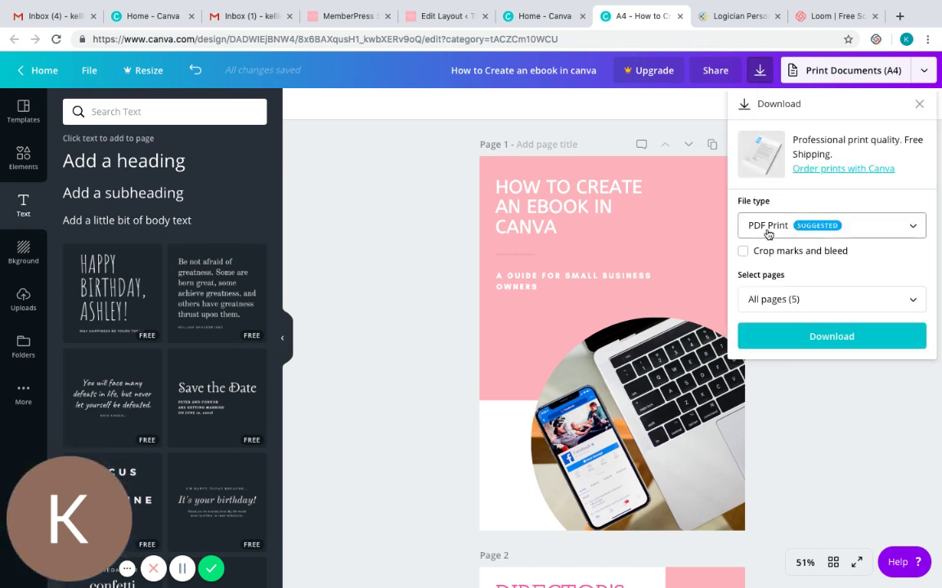
left_click(887, 228)
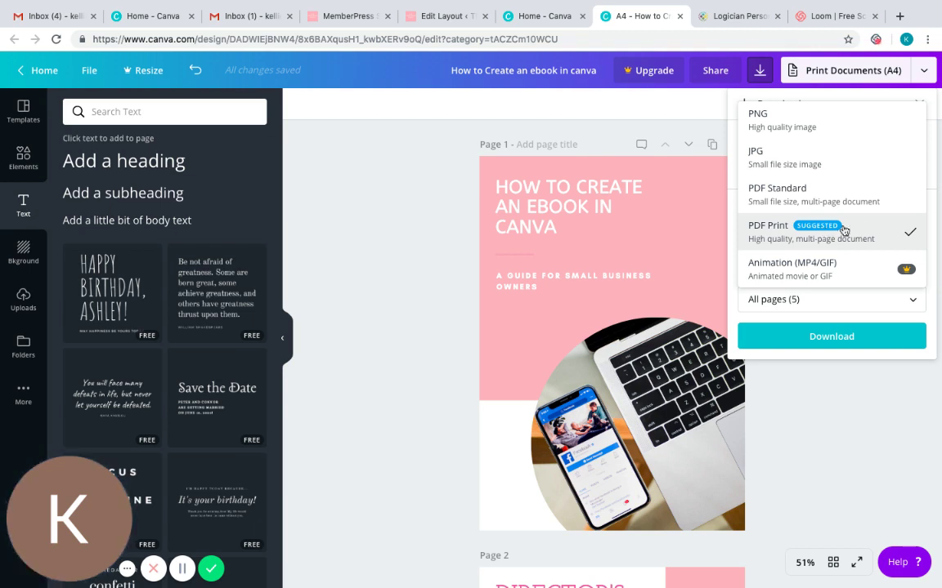
left_click(799, 193)
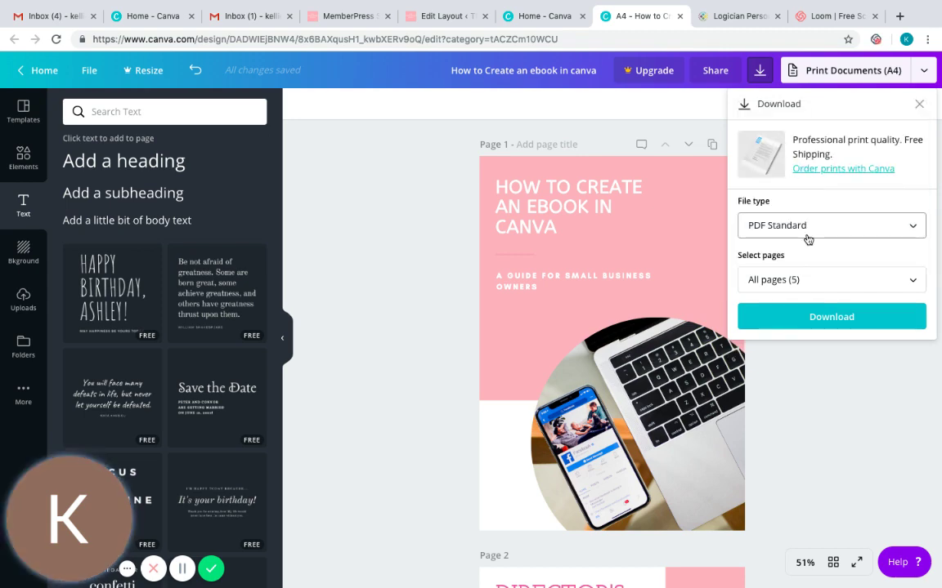
left_click(842, 320)
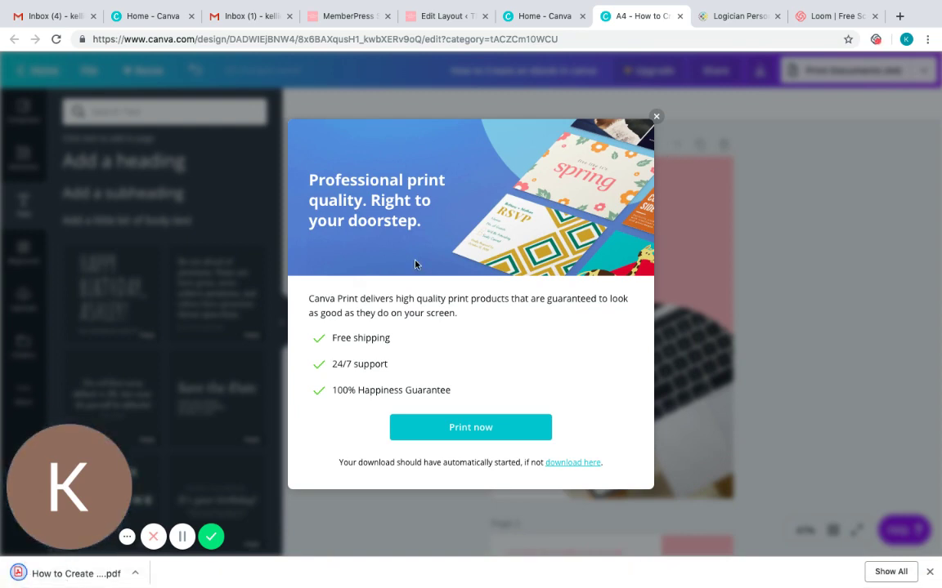
Open the downloaded ebook PDF and check its pages from the cover through to page 5.
left_click(67, 574)
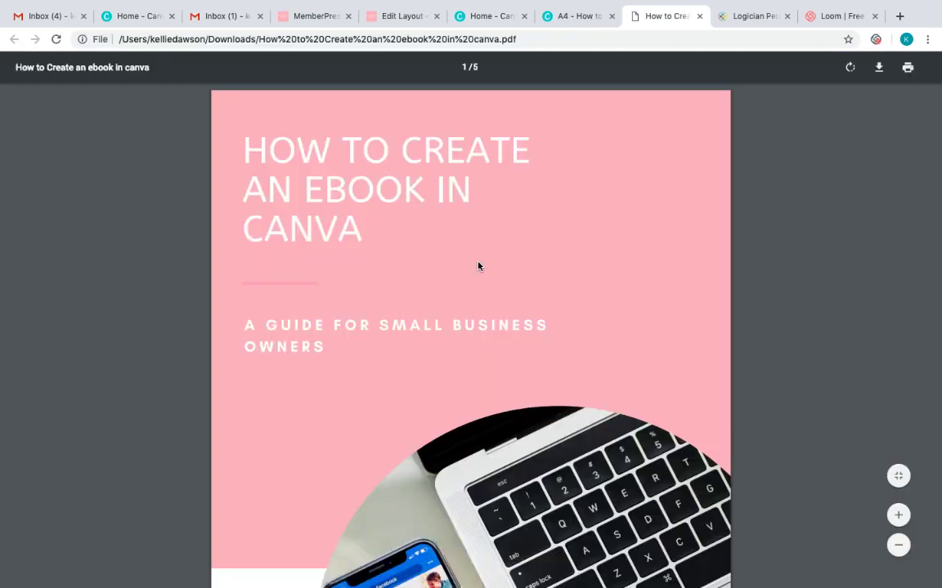
scroll(478, 266, "down", 5)
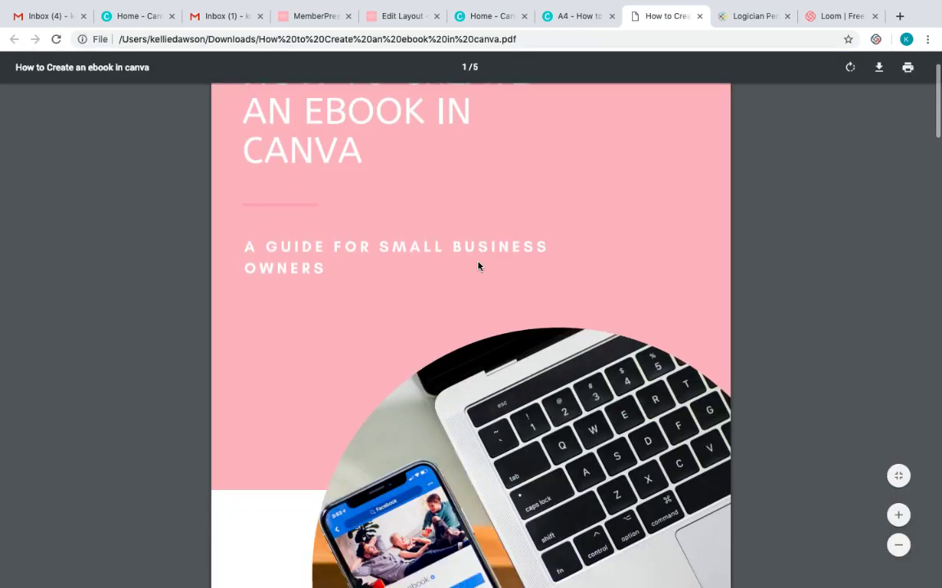
scroll(478, 266, "down", 10)
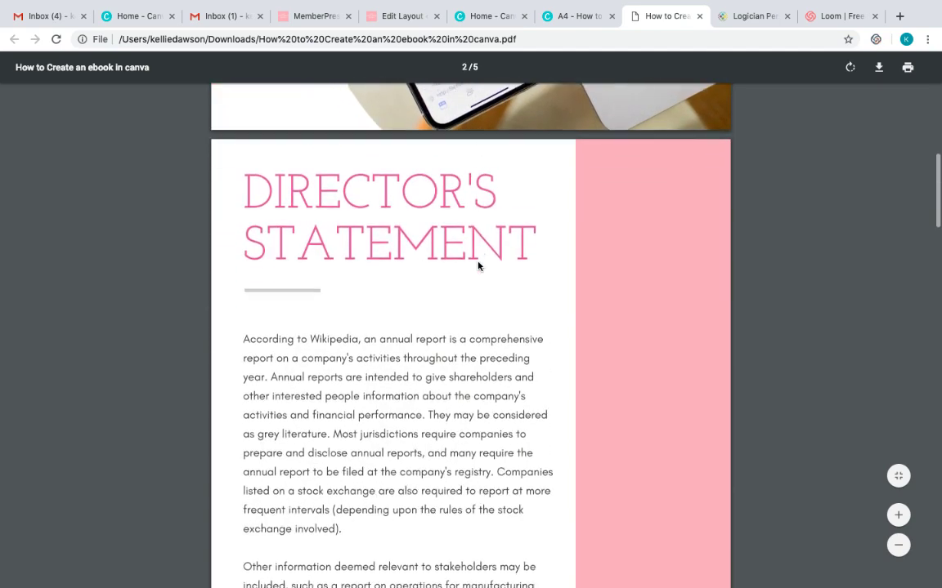
scroll(478, 266, "down", 8)
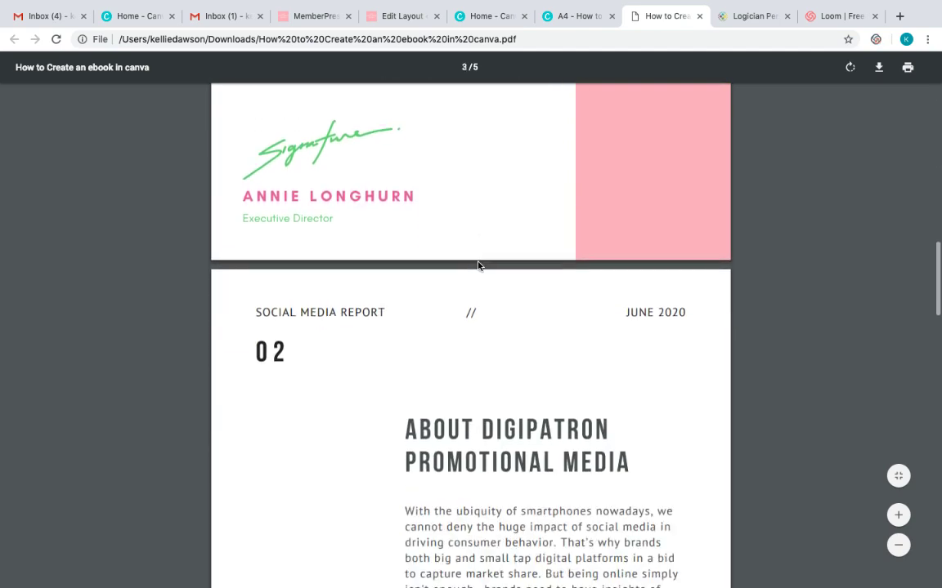
scroll(478, 266, "down", 10)
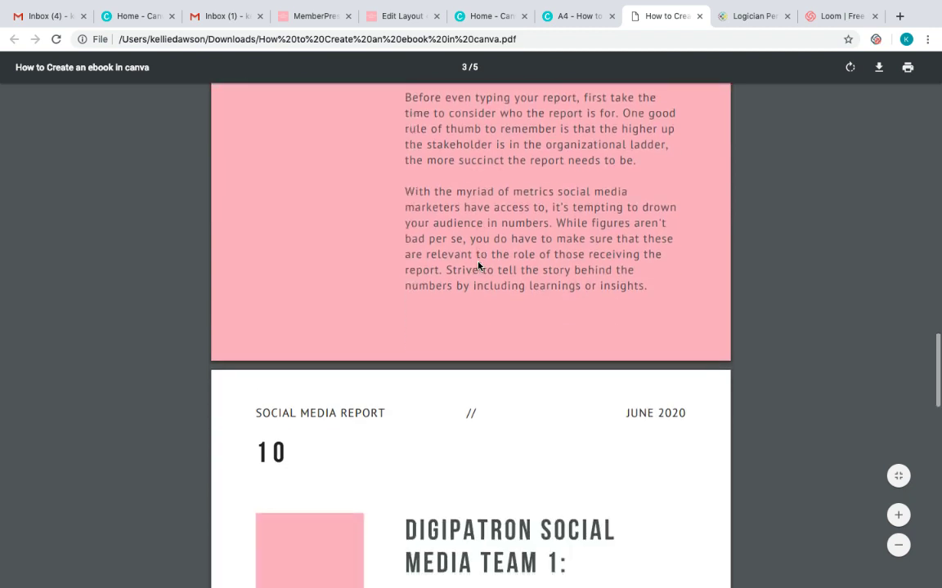
scroll(479, 265, "down", 10)
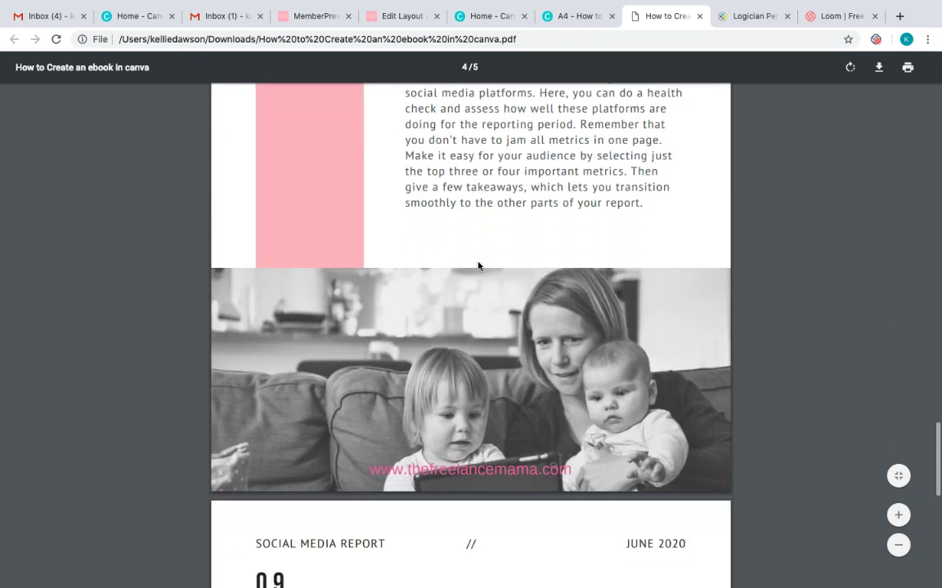
scroll(479, 266, "down", 8)
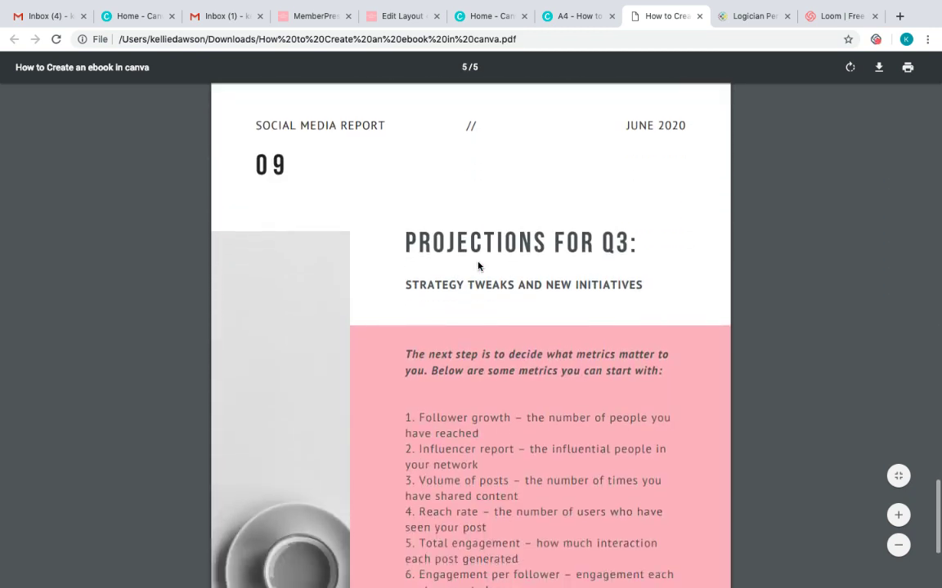
Review the exported PDF backwards from page 5 to the cover.
scroll(479, 266, "up", 5)
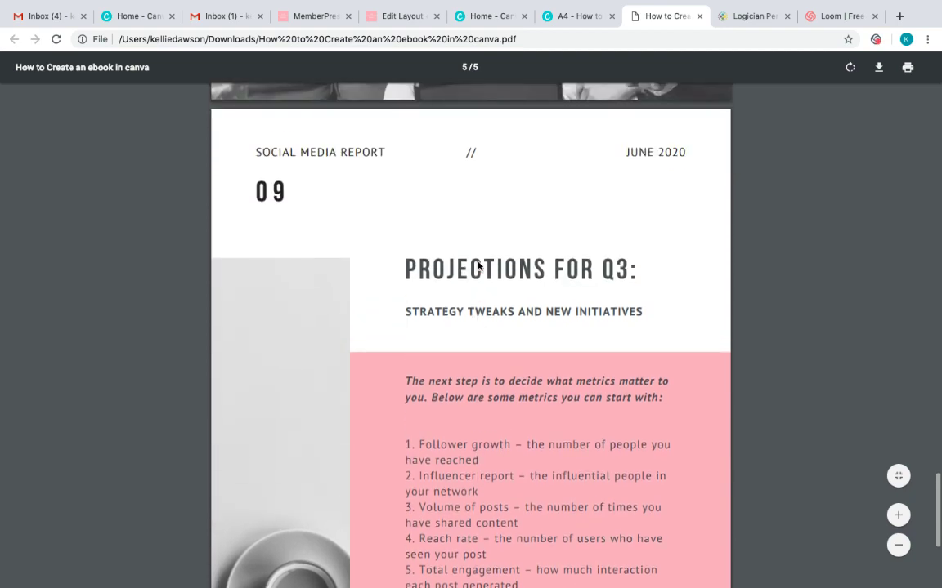
scroll(478, 266, "up", 8)
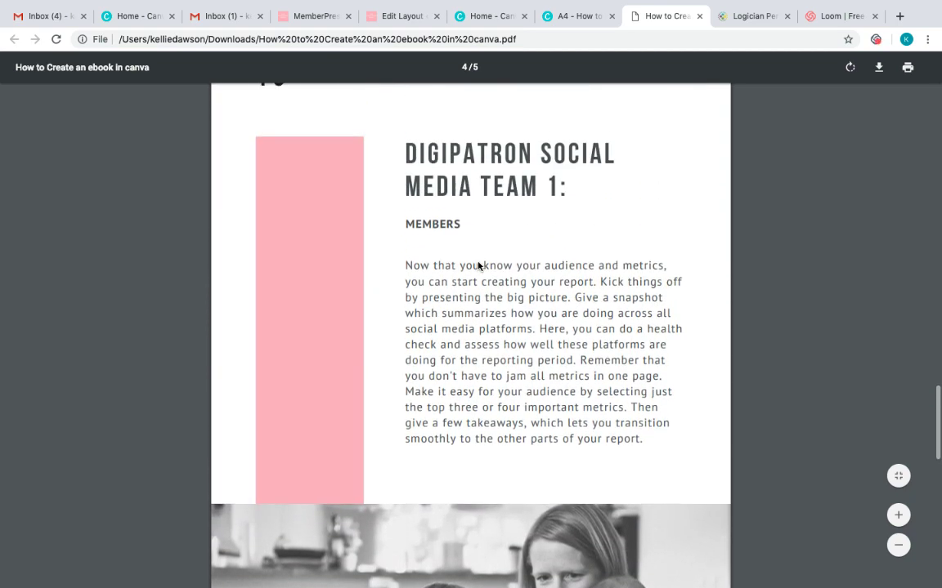
scroll(479, 266, "up", 8)
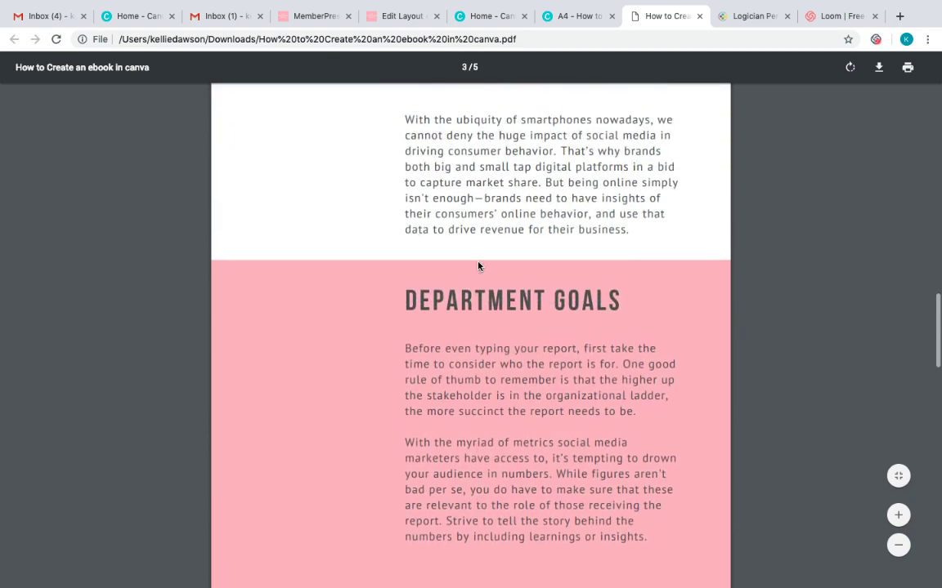
scroll(479, 266, "up", 8)
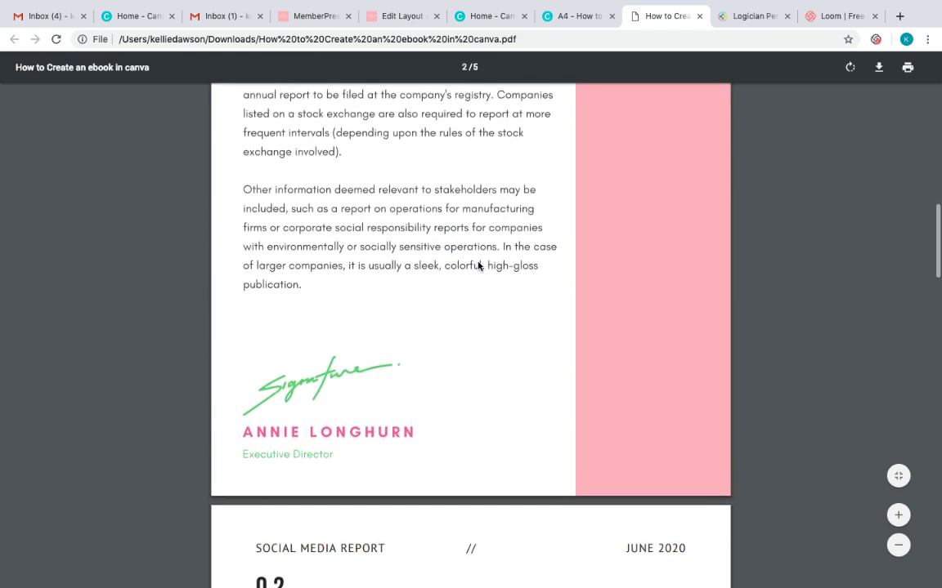
scroll(478, 265, "up", 8)
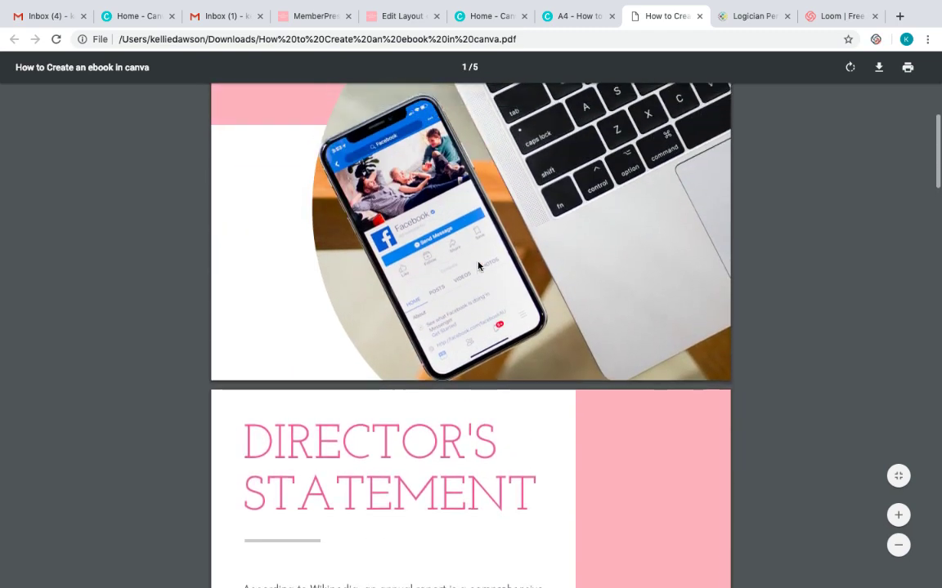
scroll(478, 266, "up", 2)
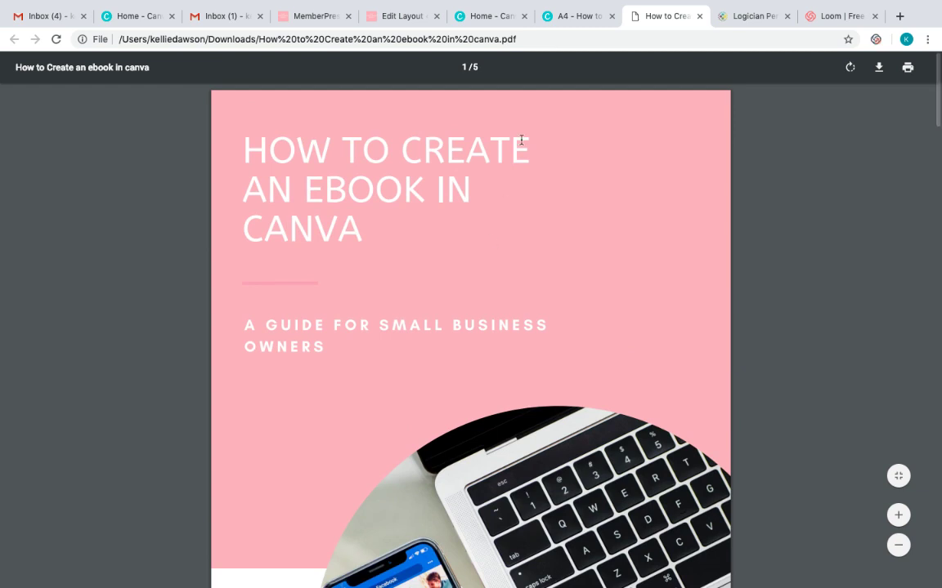
Switch back to Canva's Create a design page and go to the Canva home page.
left_click(487, 23)
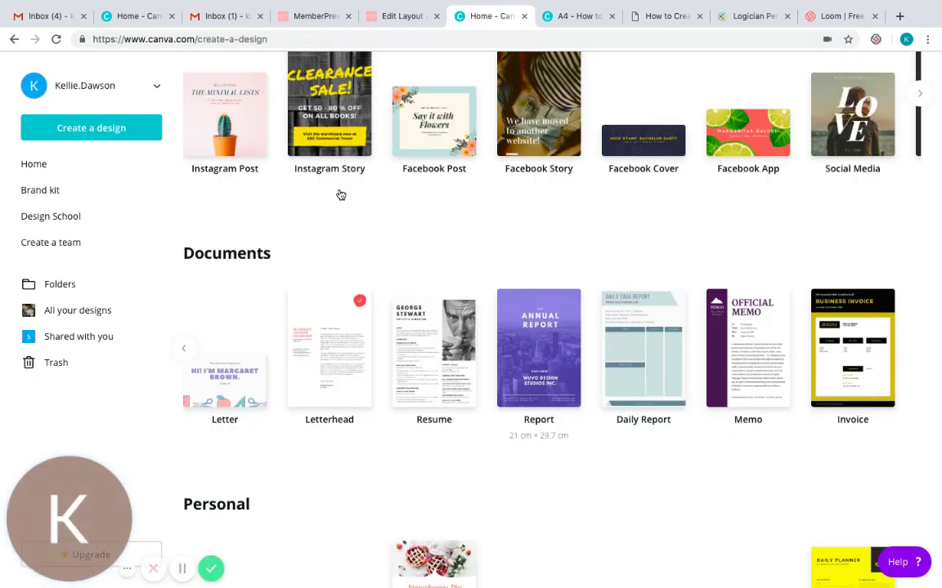
scroll(271, 282, "up", 2)
scroll(272, 285, "up", 3)
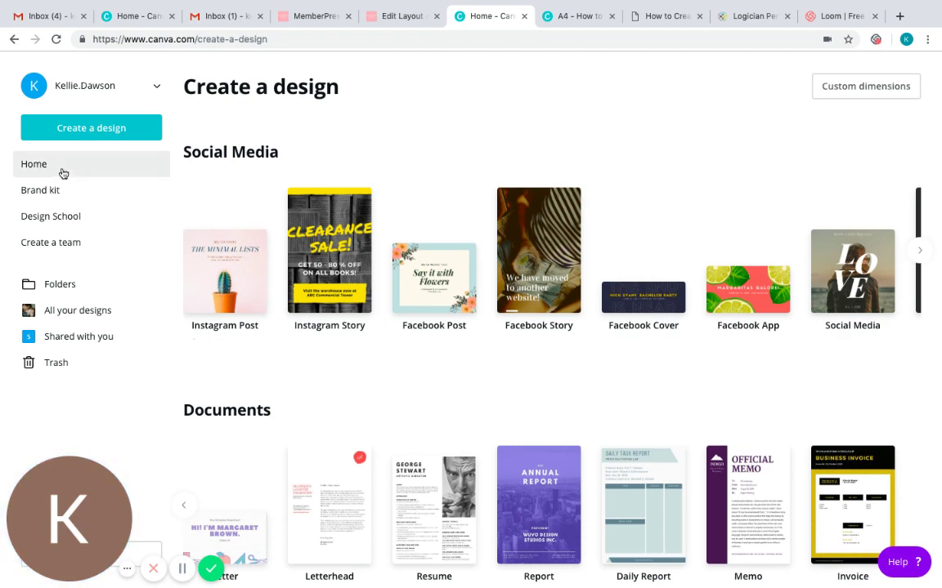
left_click(33, 164)
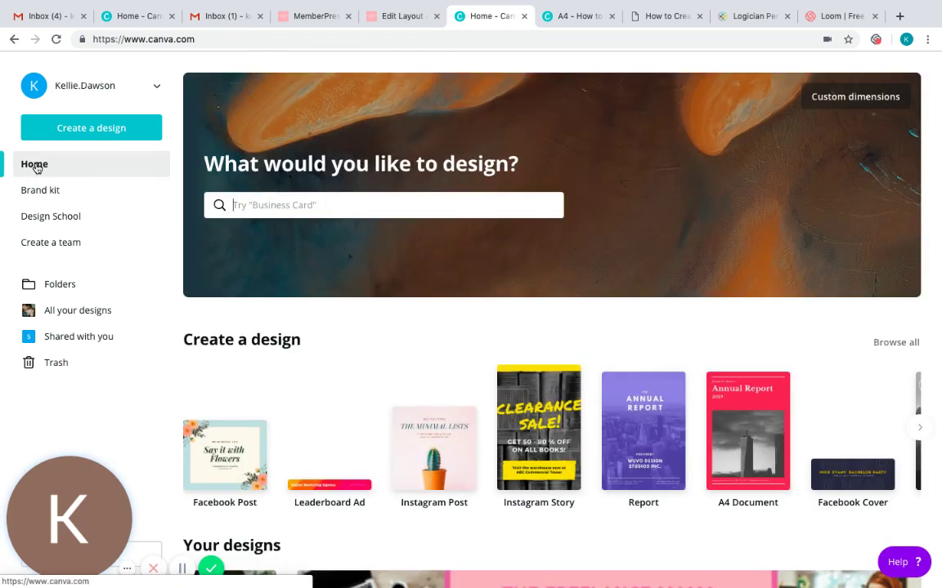